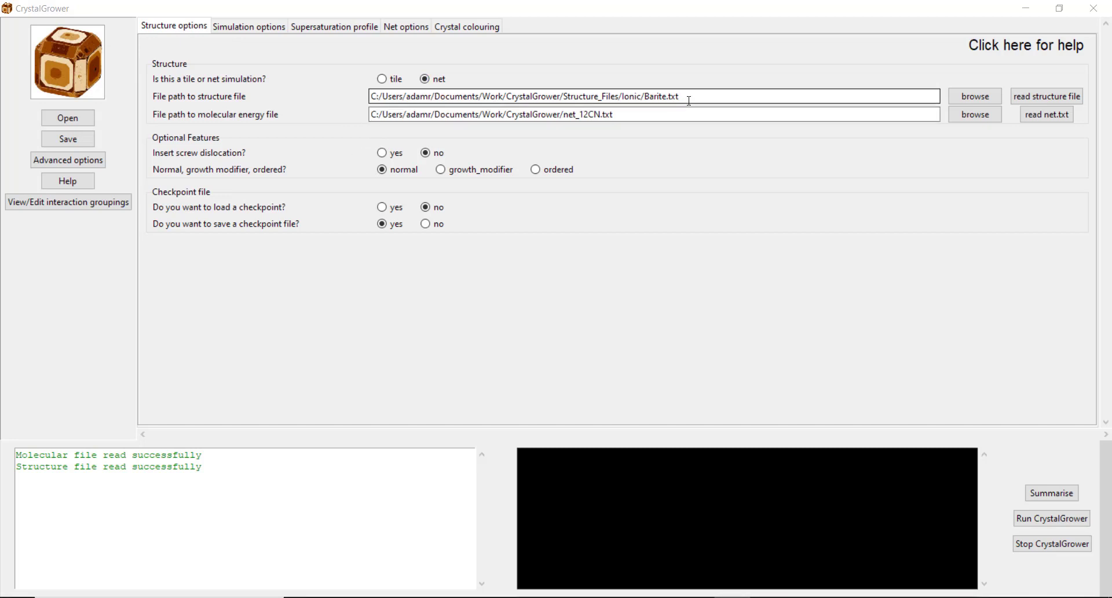
Review the simulation and net options, turn off colouring crystals in layers, and run the Barite simulation.
click(255, 29)
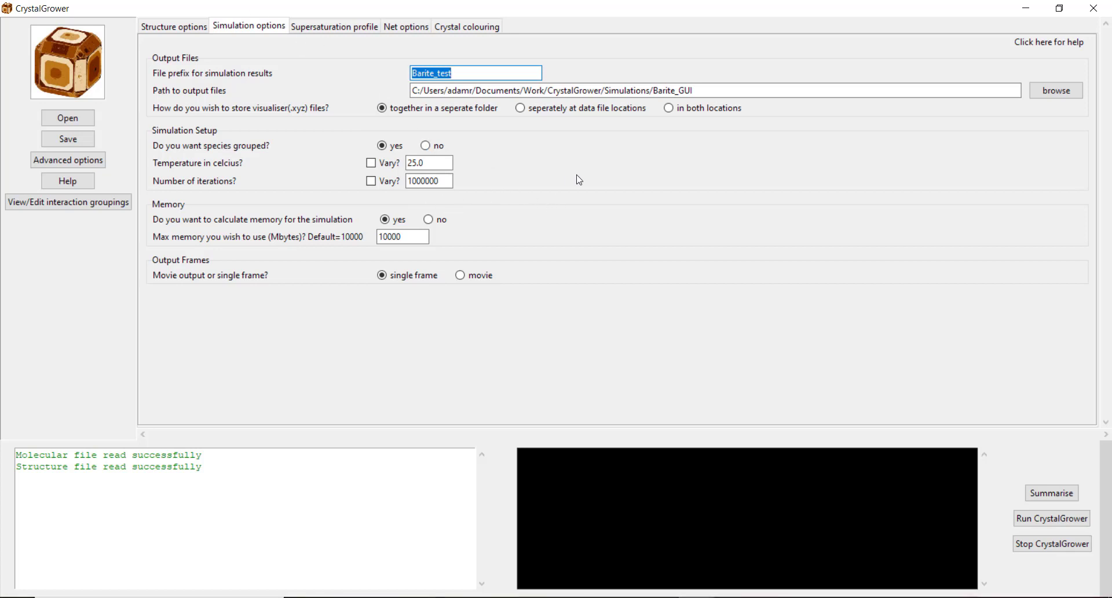
click(406, 27)
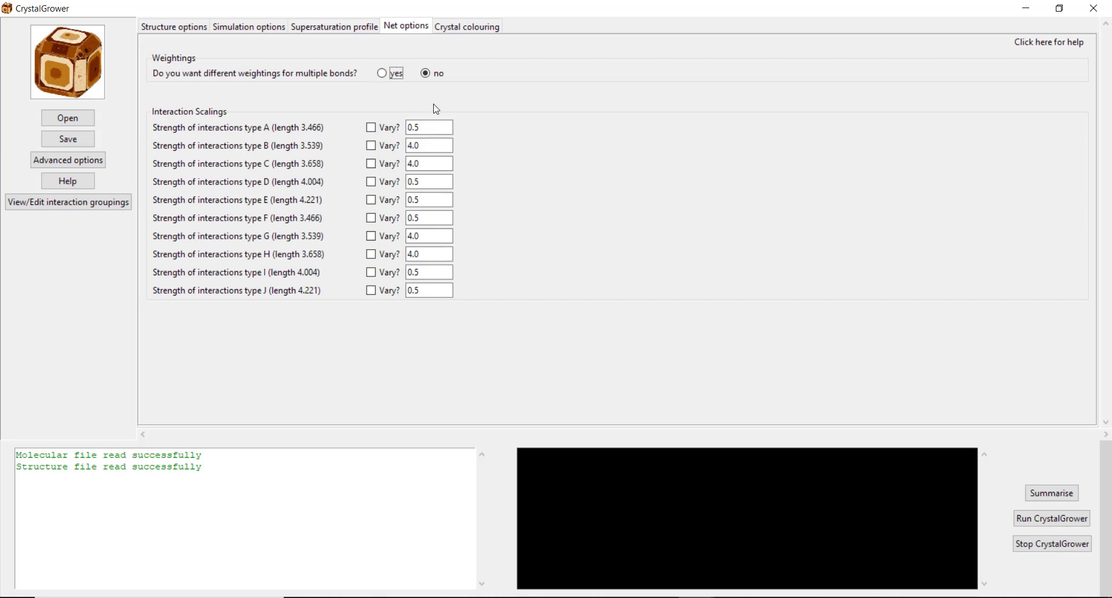
click(468, 26)
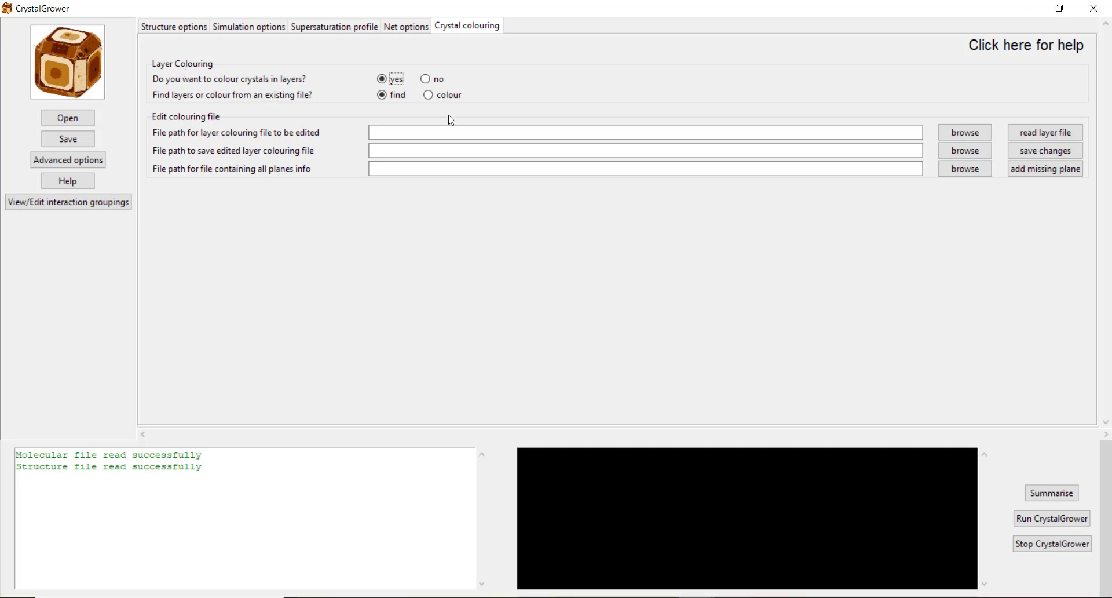
click(426, 80)
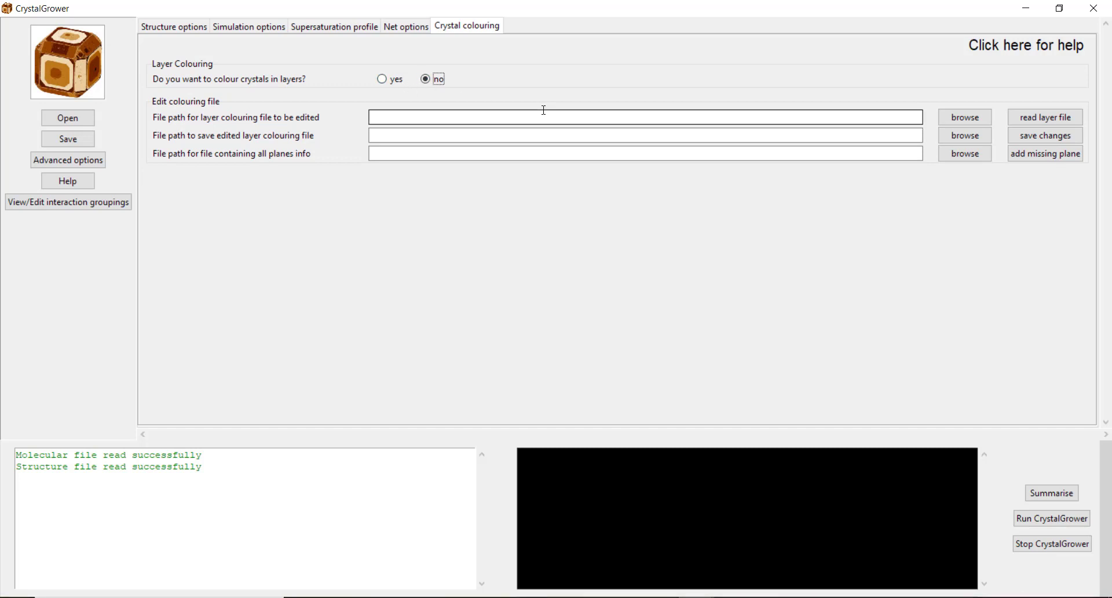
click(1033, 518)
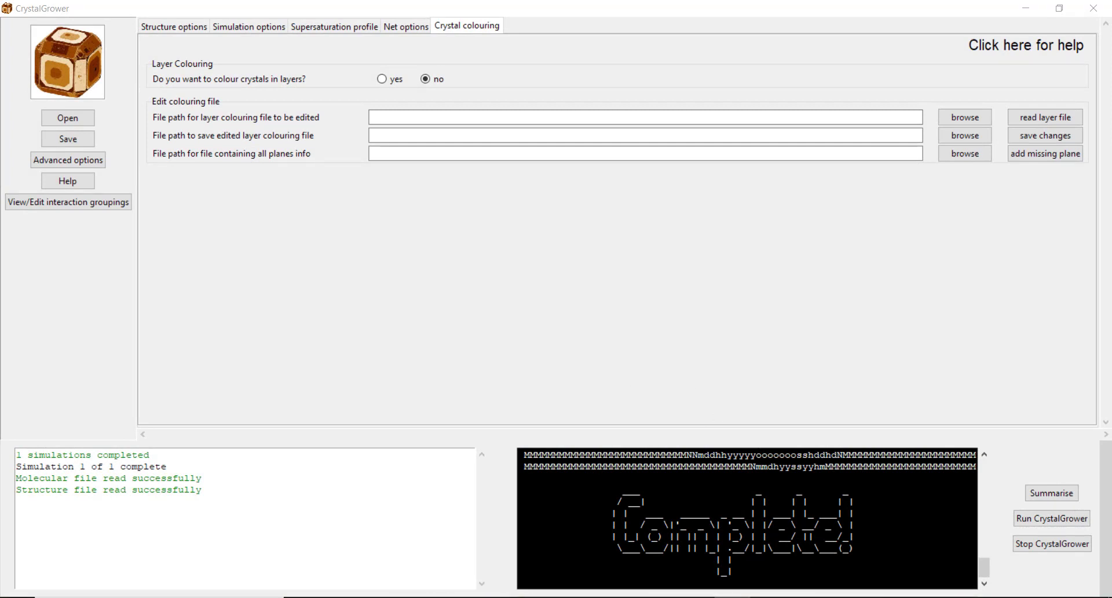
Open Barite_test_1_ovito_CGvisualiser.XYZ from the XYZ_files folder in OVITO, keeping column 3 mapped to Particle Type.
mouse_move(446, 595)
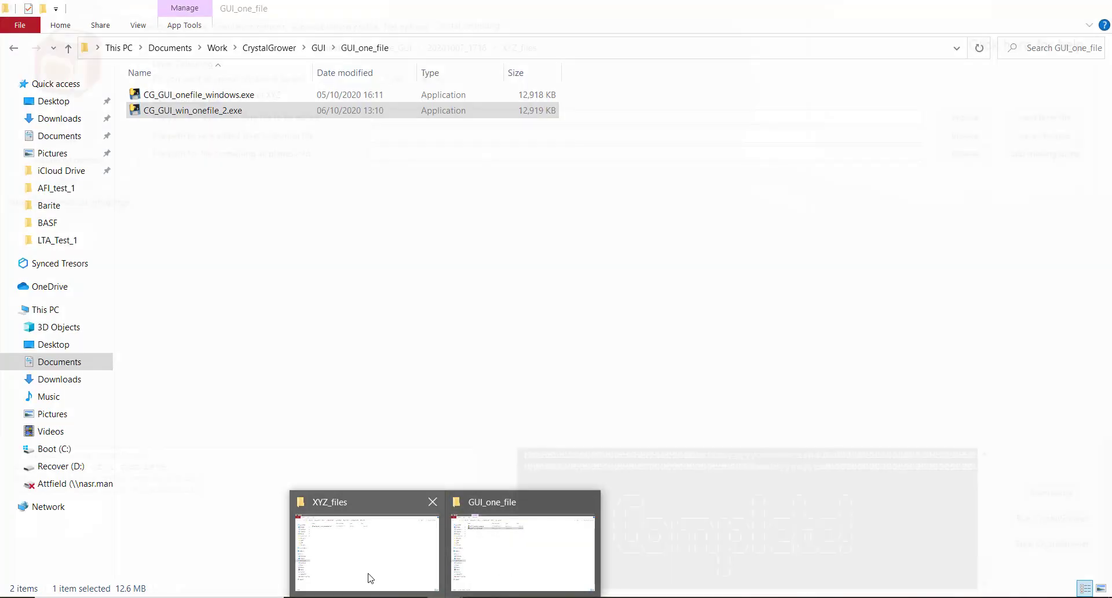
click(367, 573)
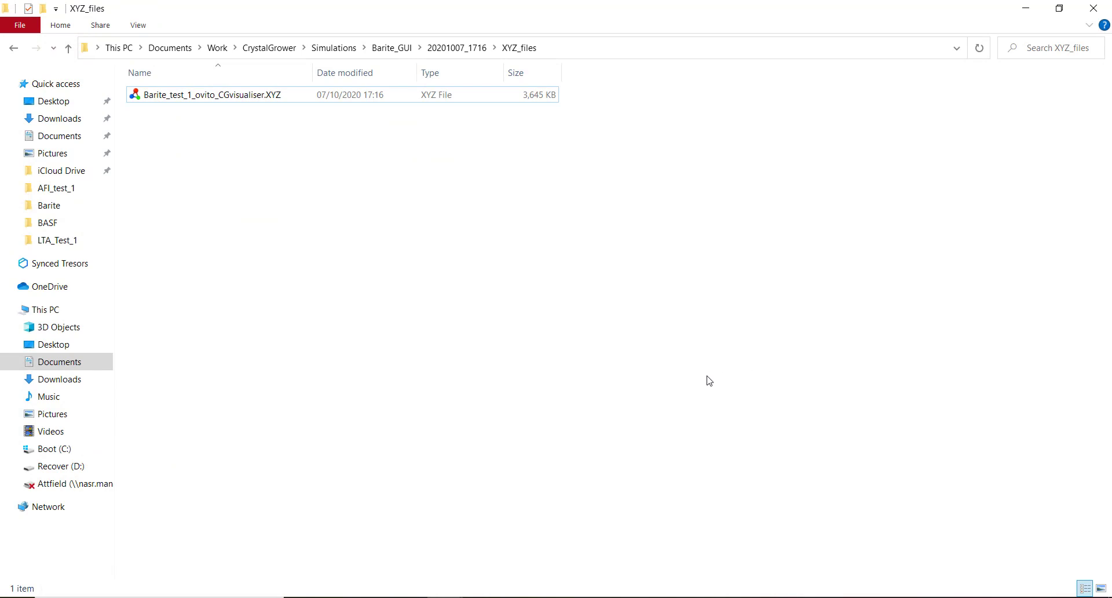
double_click(219, 97)
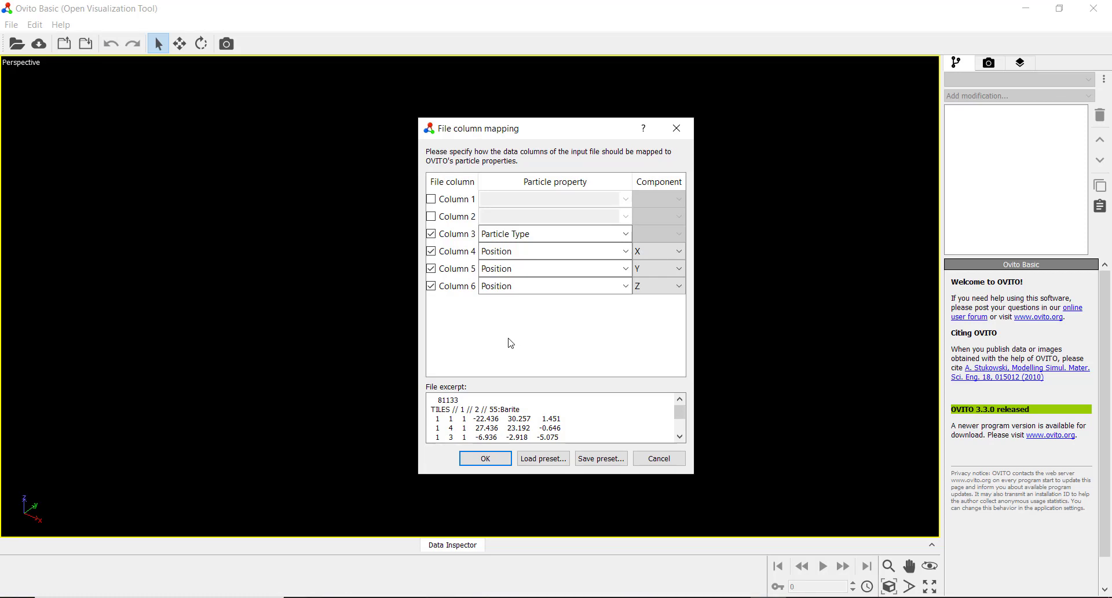
click(430, 234)
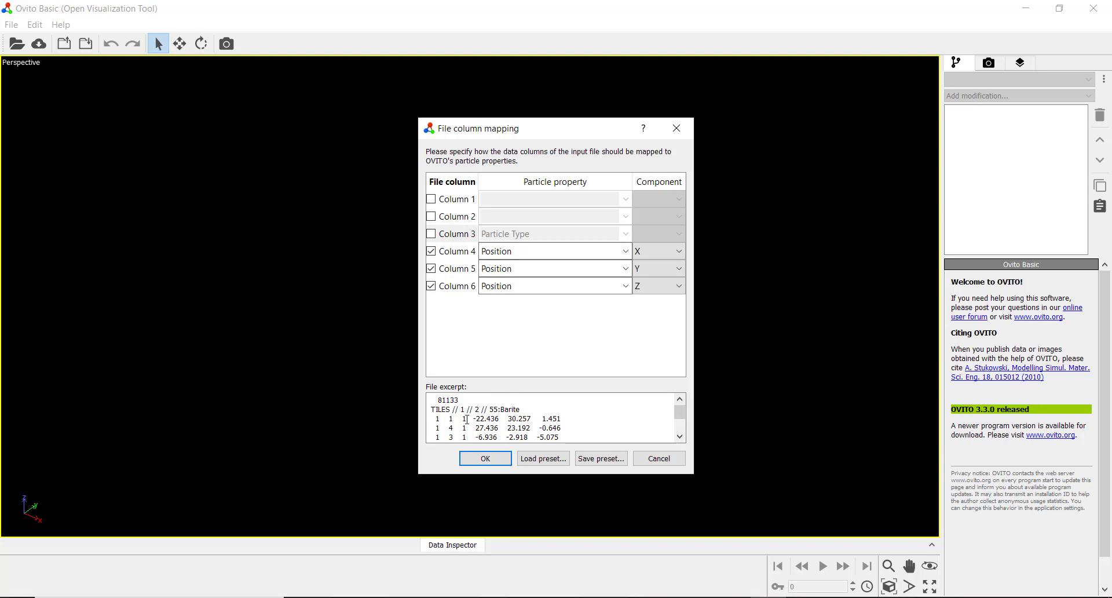
click(431, 234)
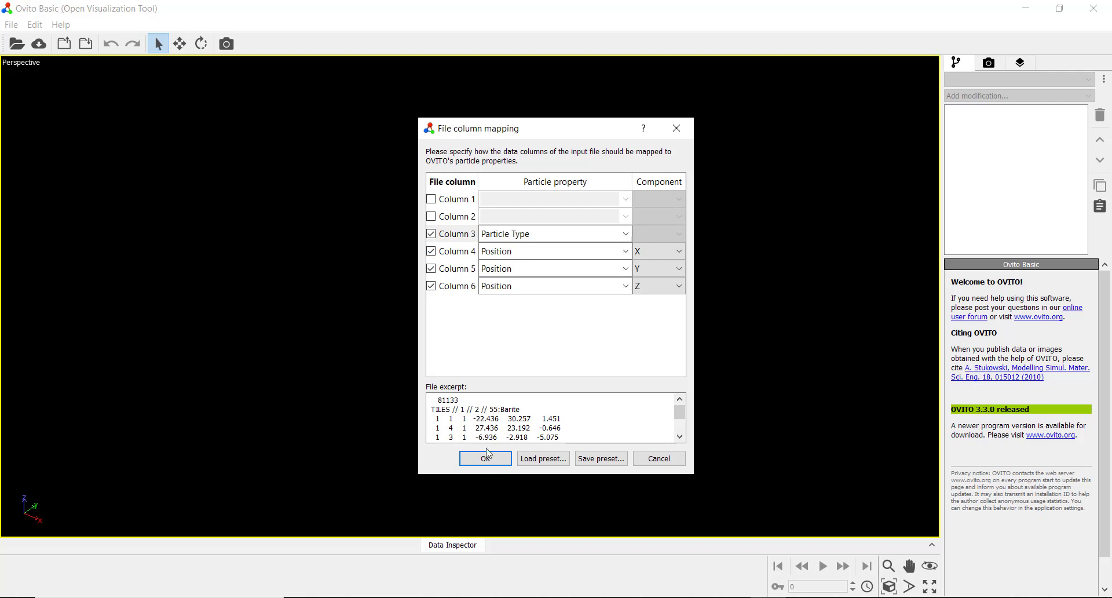
click(485, 459)
drag(509, 322, 489, 310)
key(Escape)
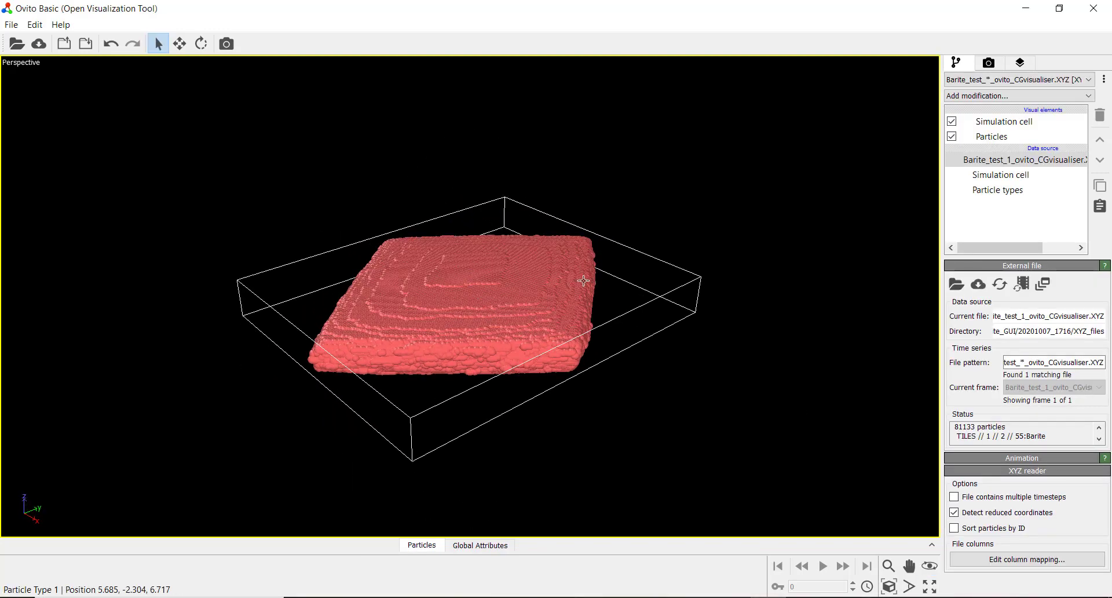
Remap the file columns so that column 2 instead of column 3 supplies the Particle Type.
click(1027, 559)
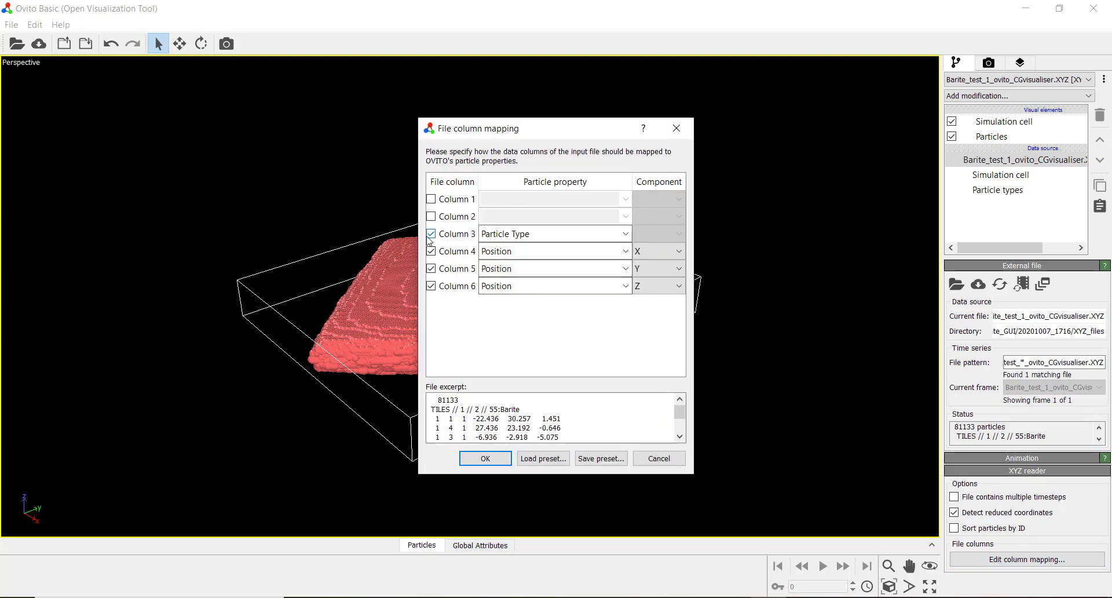
click(431, 240)
click(430, 215)
click(431, 233)
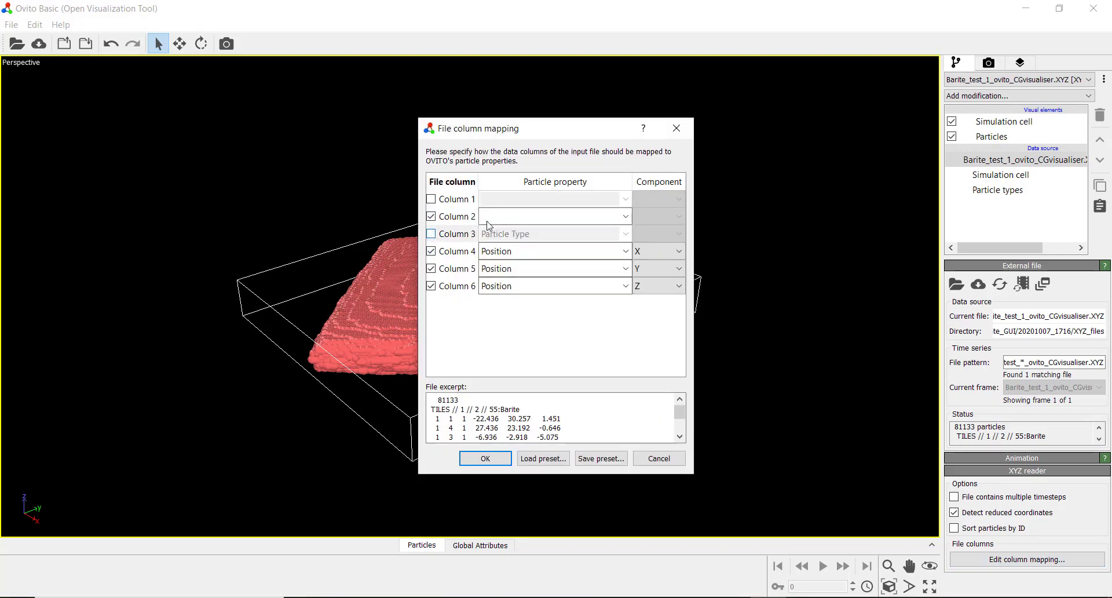
click(628, 220)
click(627, 219)
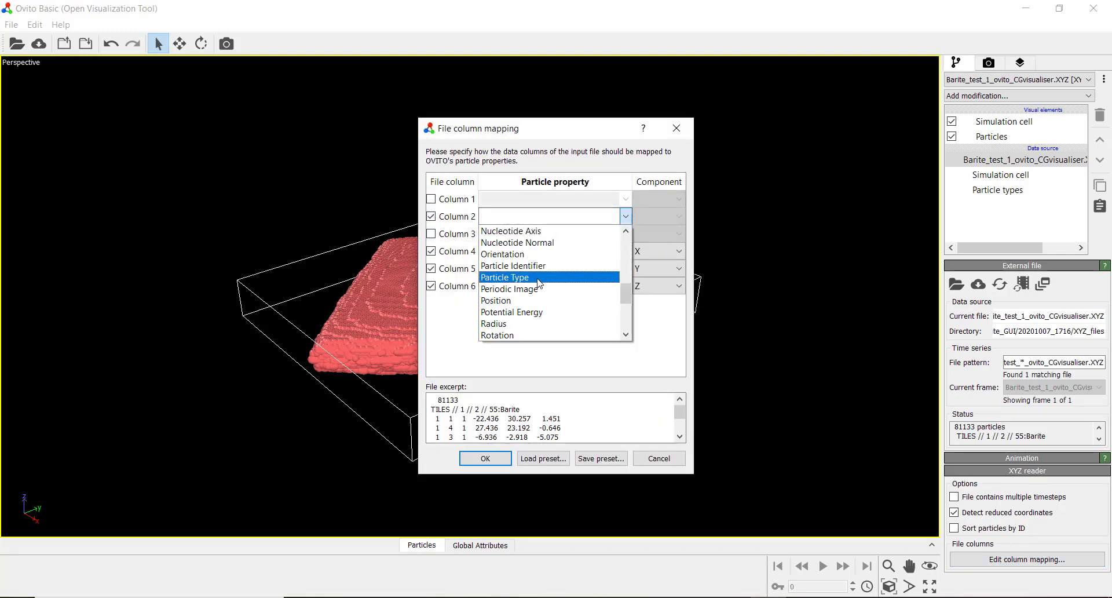
click(570, 276)
click(487, 459)
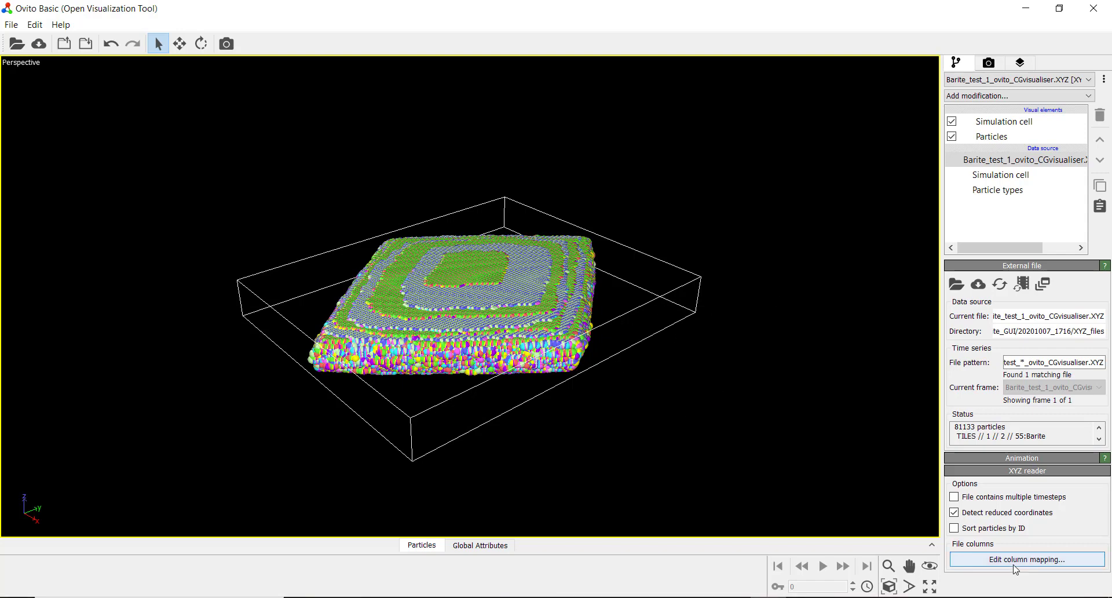
Remap the file columns so that column 1 instead of column 2 supplies the Particle Type, and inspect the recoloured crystal.
click(1027, 559)
click(431, 216)
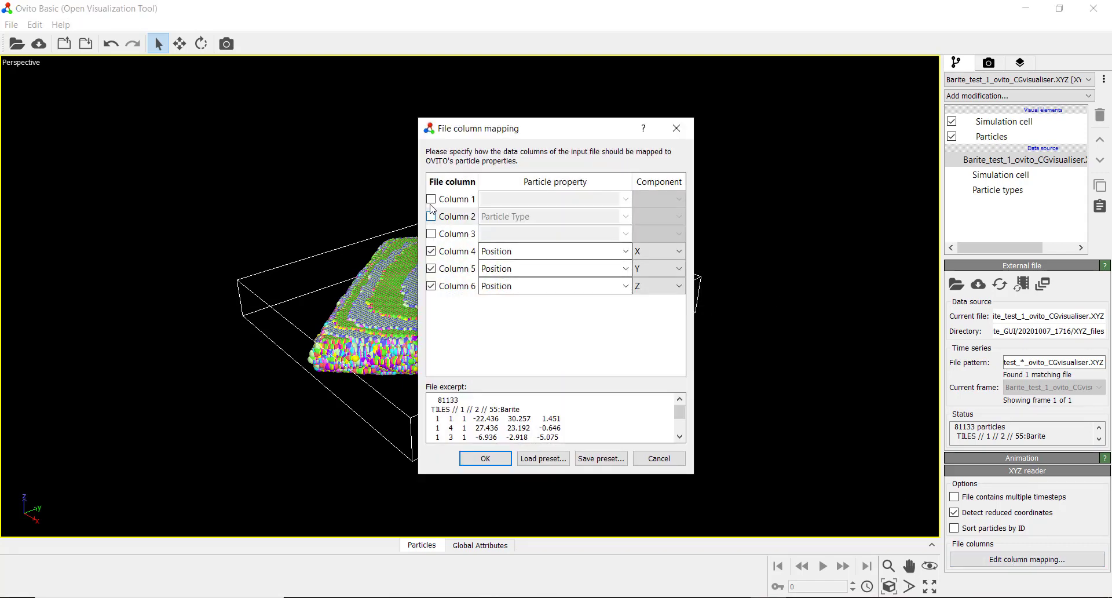
click(431, 199)
click(536, 198)
text(Par)
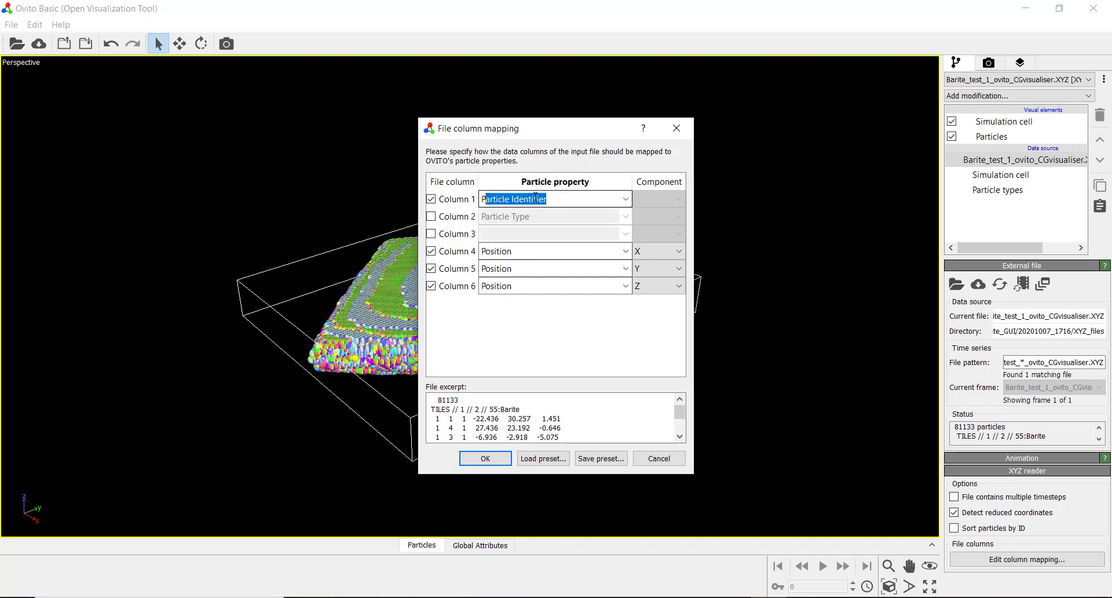
text(tick)
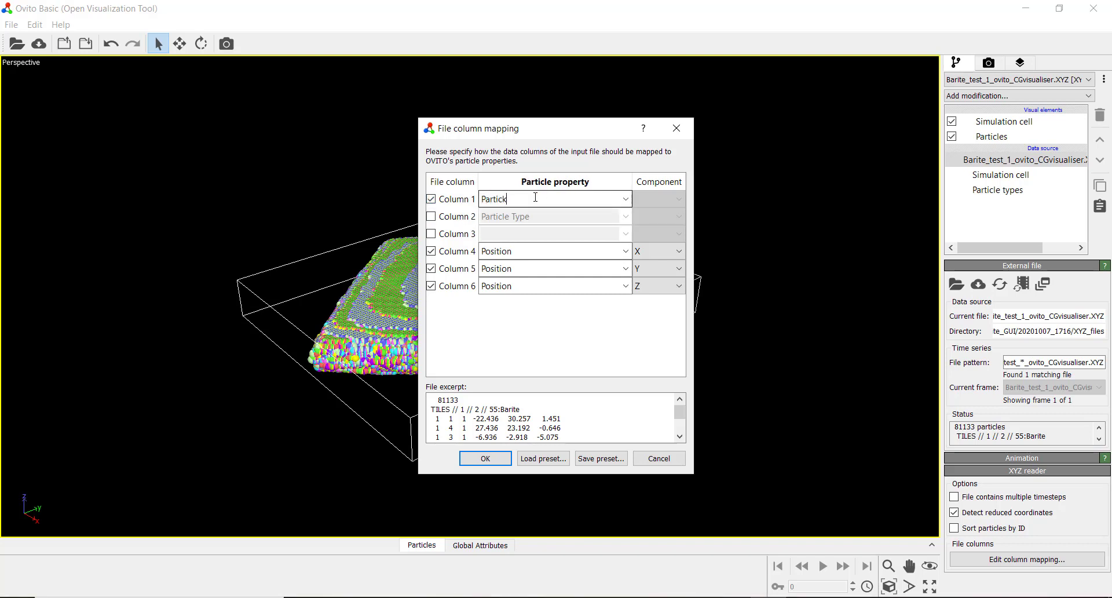
key(BackSpace)
text(le Type)
key(Tab)
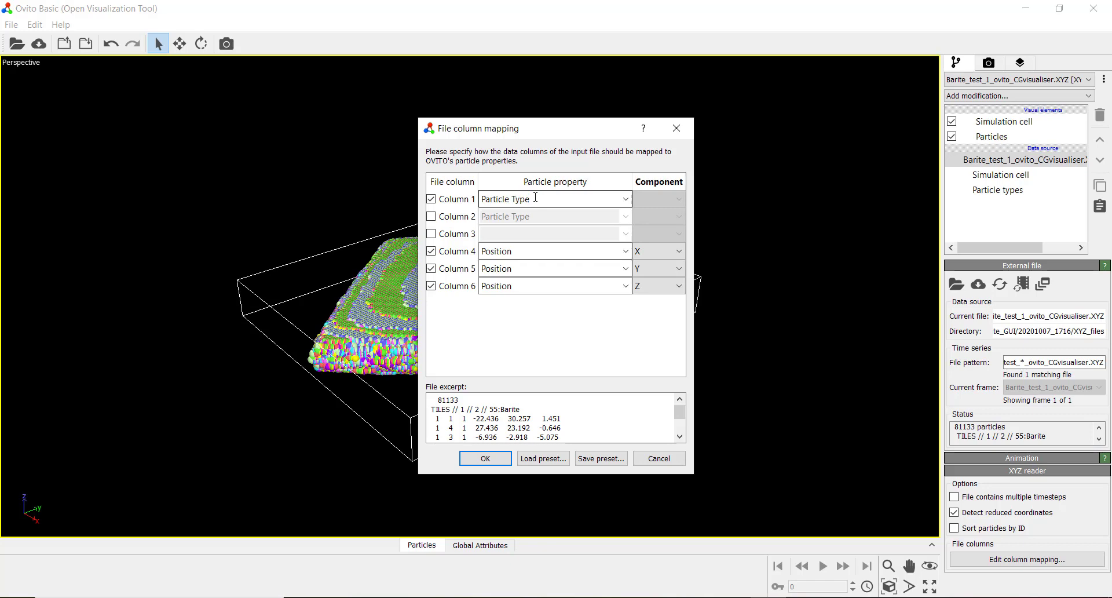
key(Return)
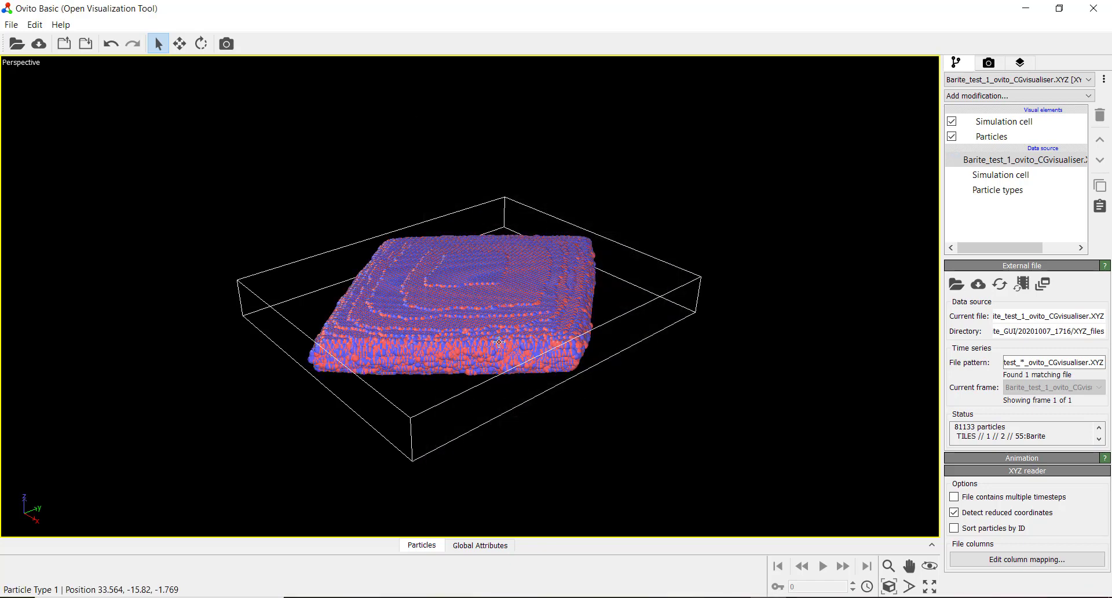
drag(517, 386, 555, 362)
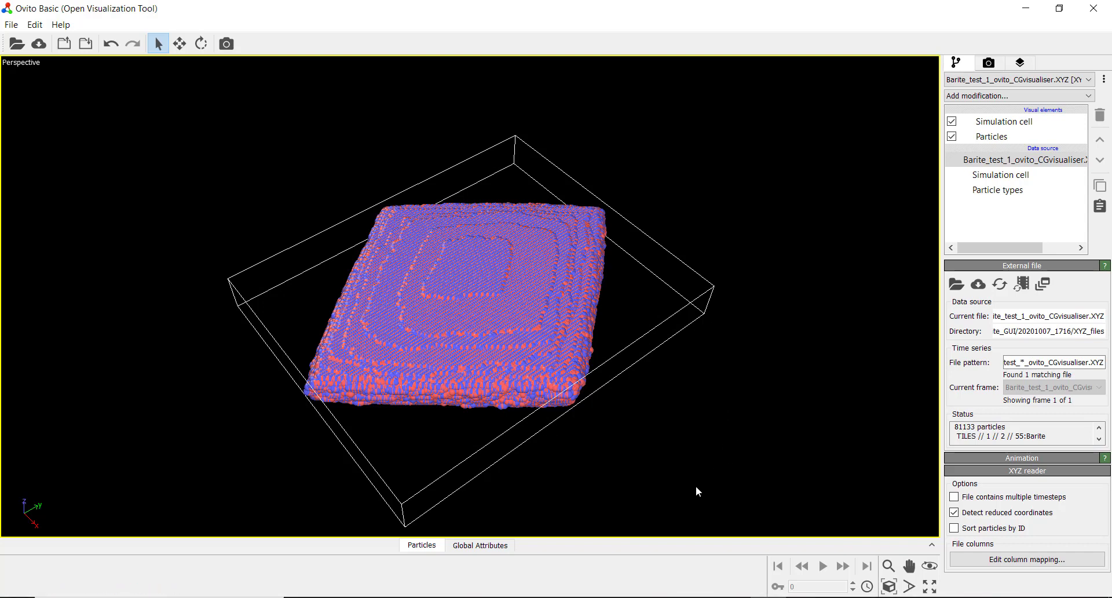
Back in CrystalGrower, turn on colouring crystals in layers with the find option and rerun the simulation.
click(697, 597)
click(740, 576)
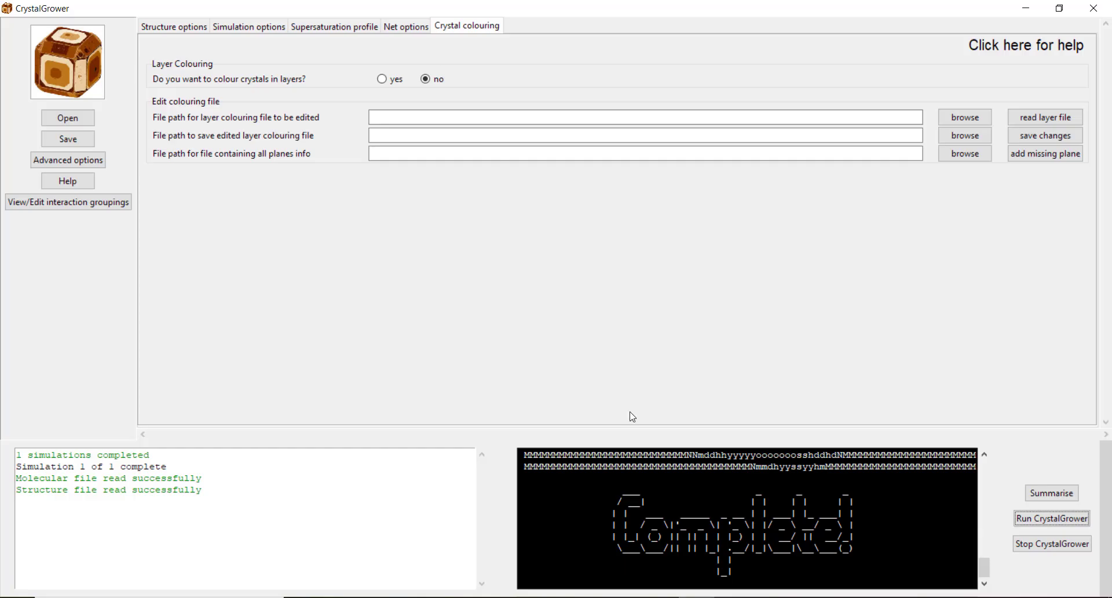
click(383, 79)
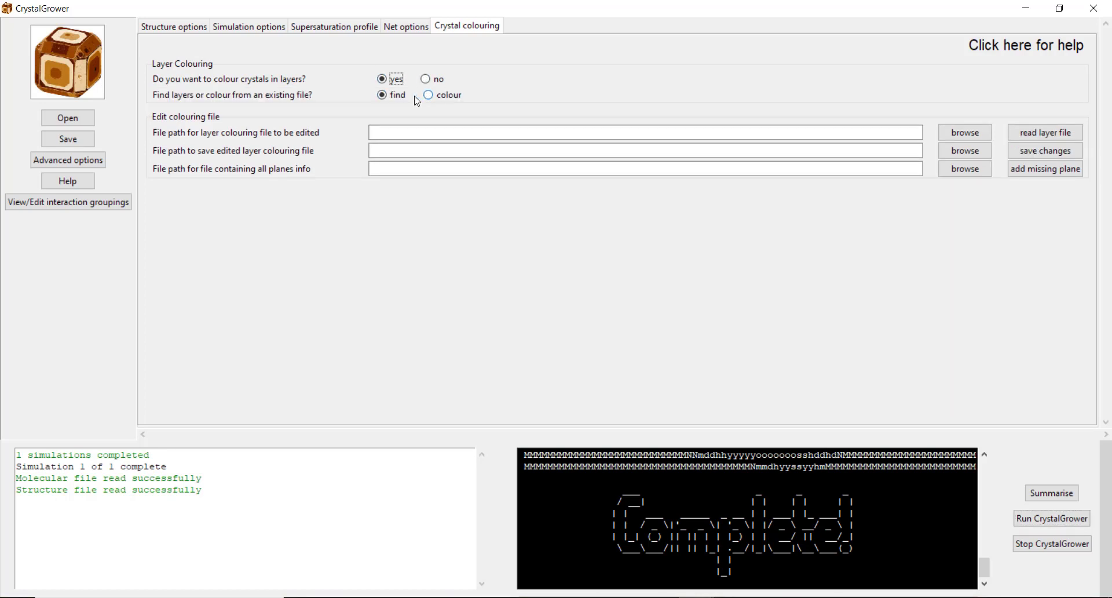
click(384, 100)
click(1024, 518)
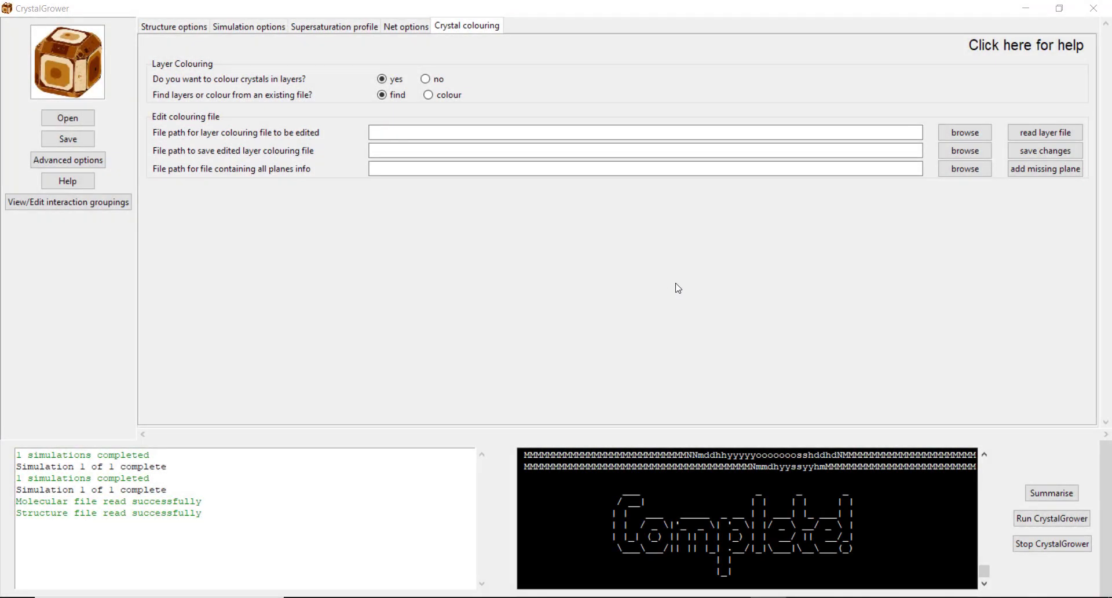
Open the layer-coloured visualiser XYZ file from Barite_GUI/20201007_1720/XYZ_files in OVITO.
mouse_move(445, 597)
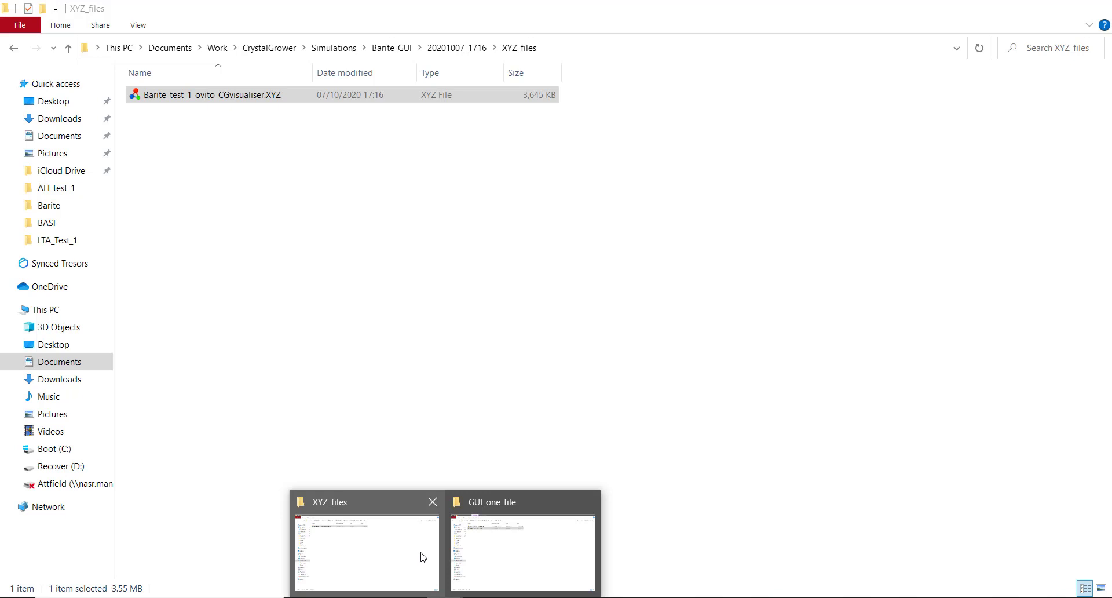
click(408, 560)
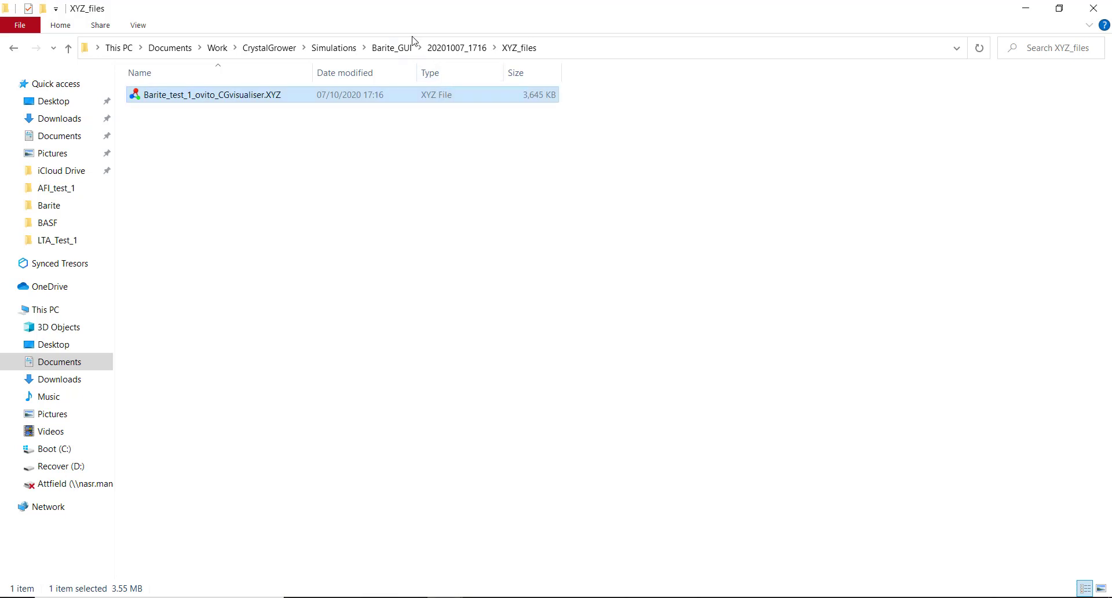
click(393, 48)
double_click(191, 242)
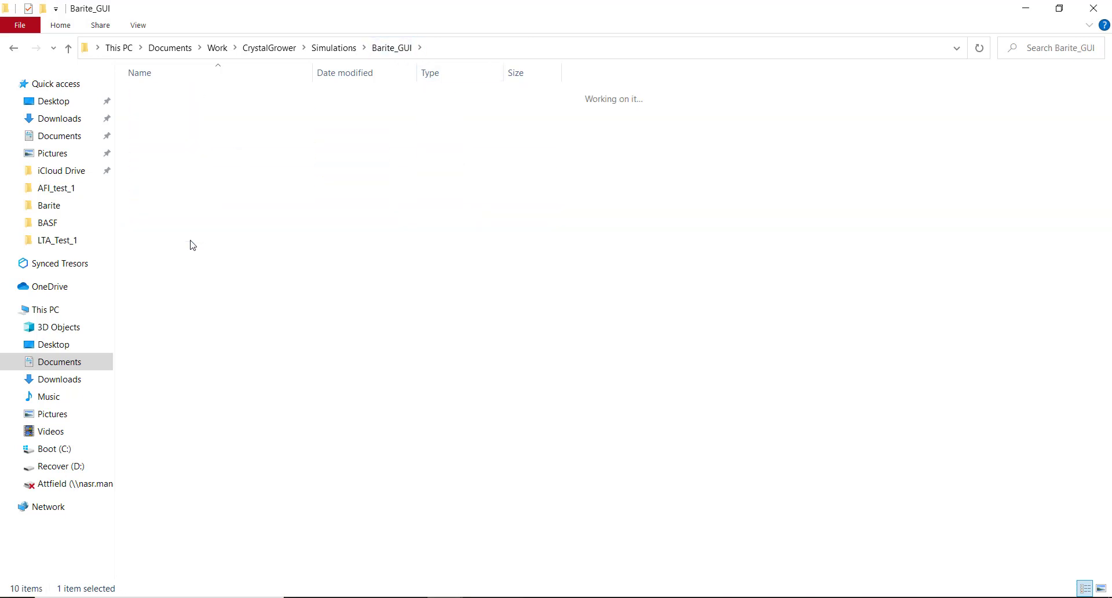
click(177, 116)
click(176, 111)
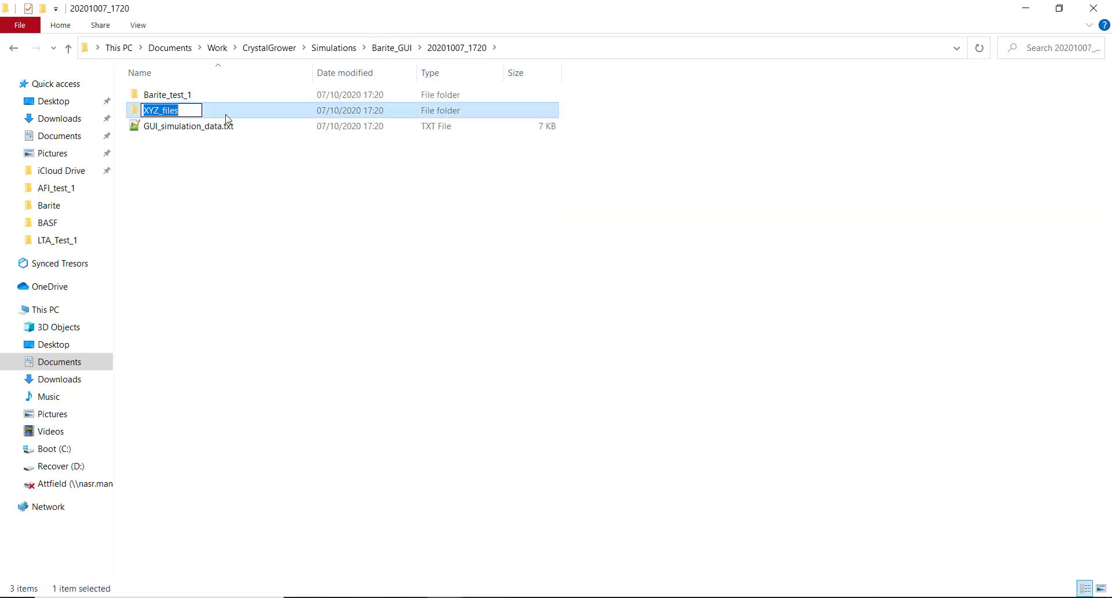
double_click(225, 114)
double_click(180, 102)
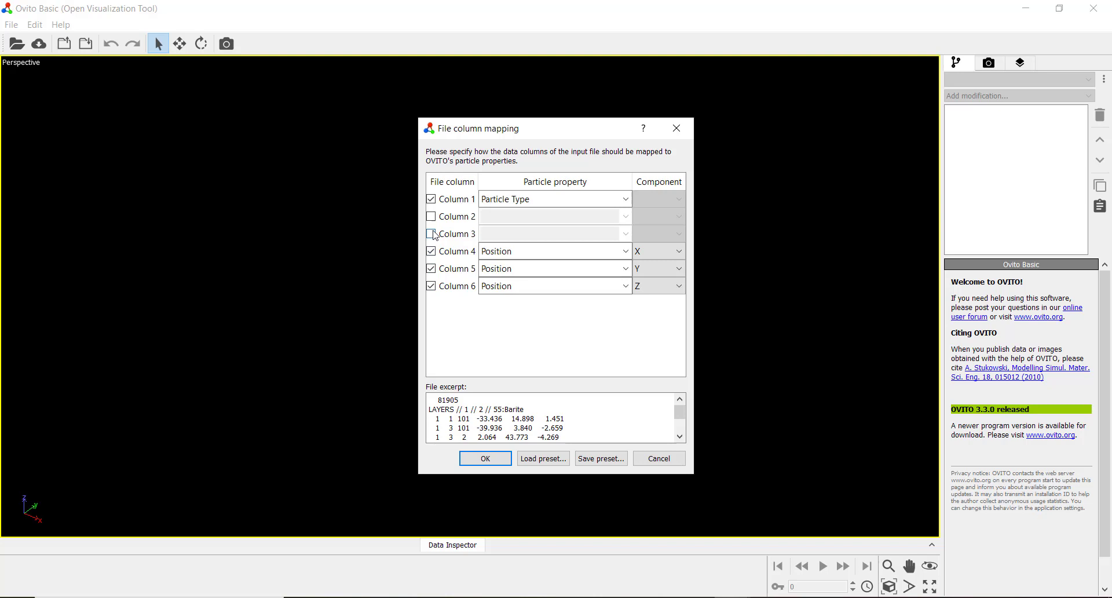
Import the file with column 3 instead of column 1 mapped to Particle Type, and inspect the coloured crystal layers.
click(431, 234)
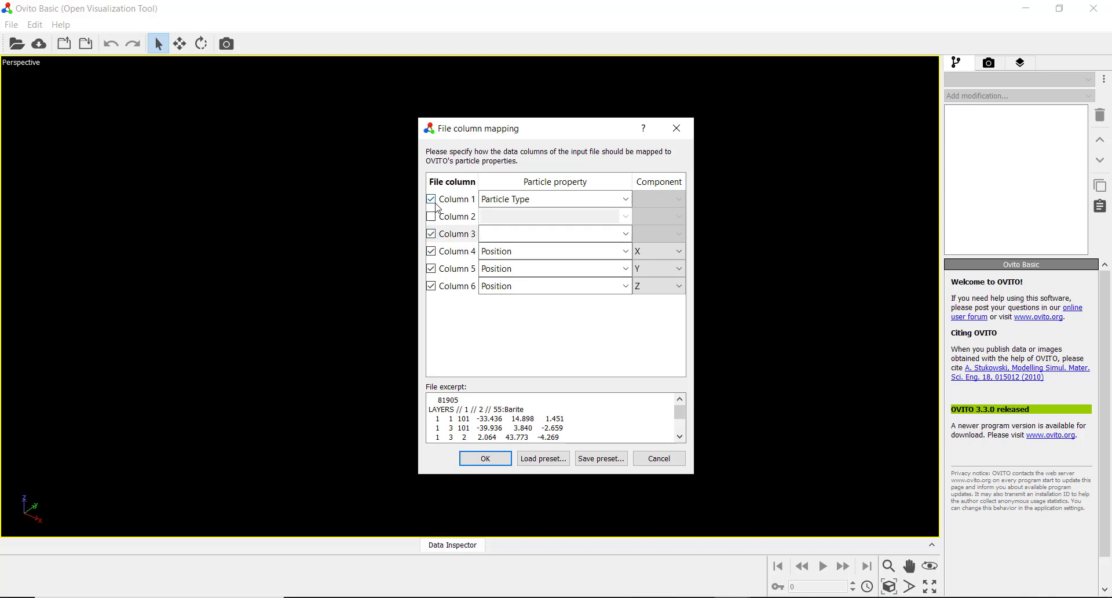
click(431, 199)
click(519, 235)
text(P)
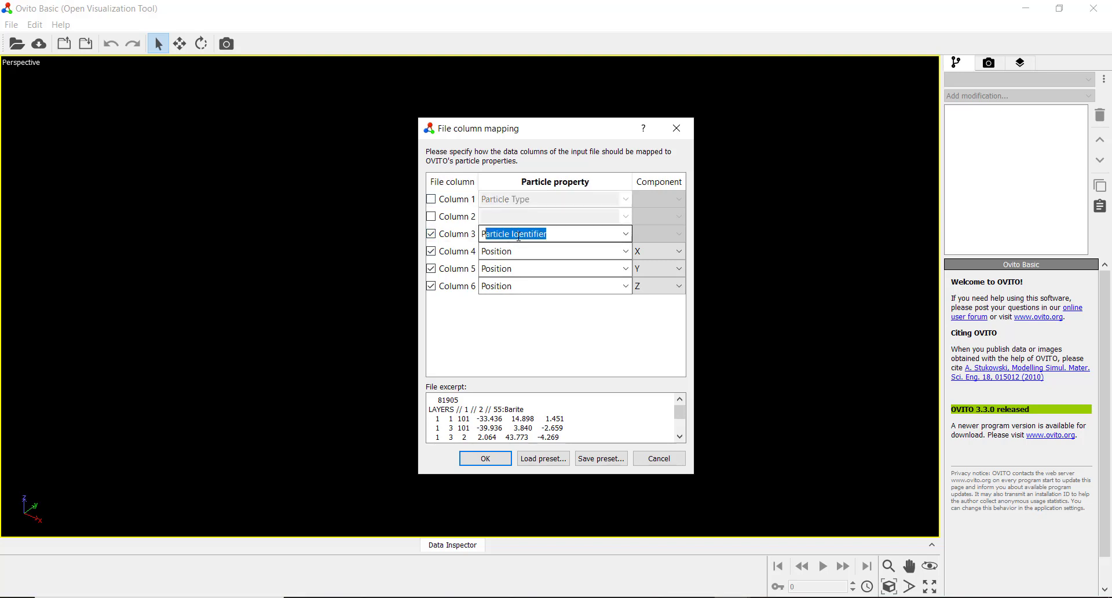
text(article Type)
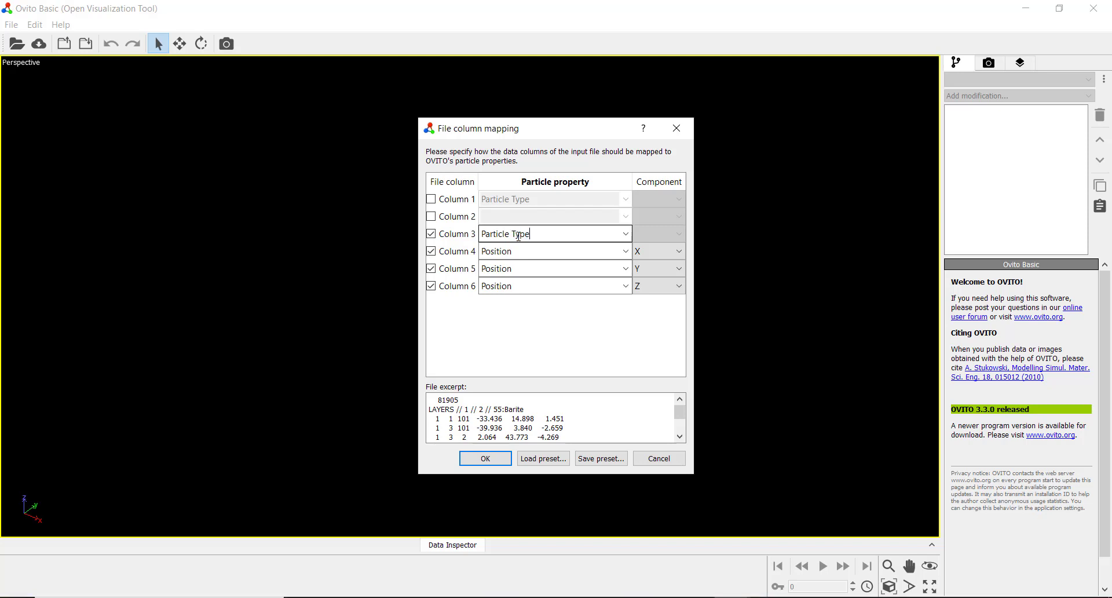
key(Return)
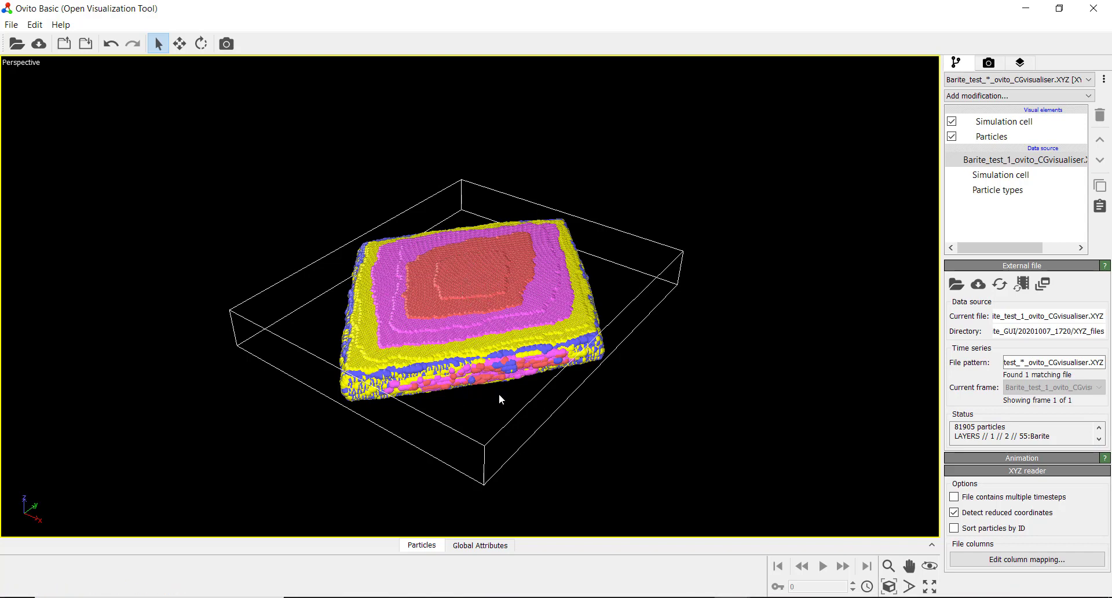
drag(505, 381, 465, 332)
right_click(464, 332)
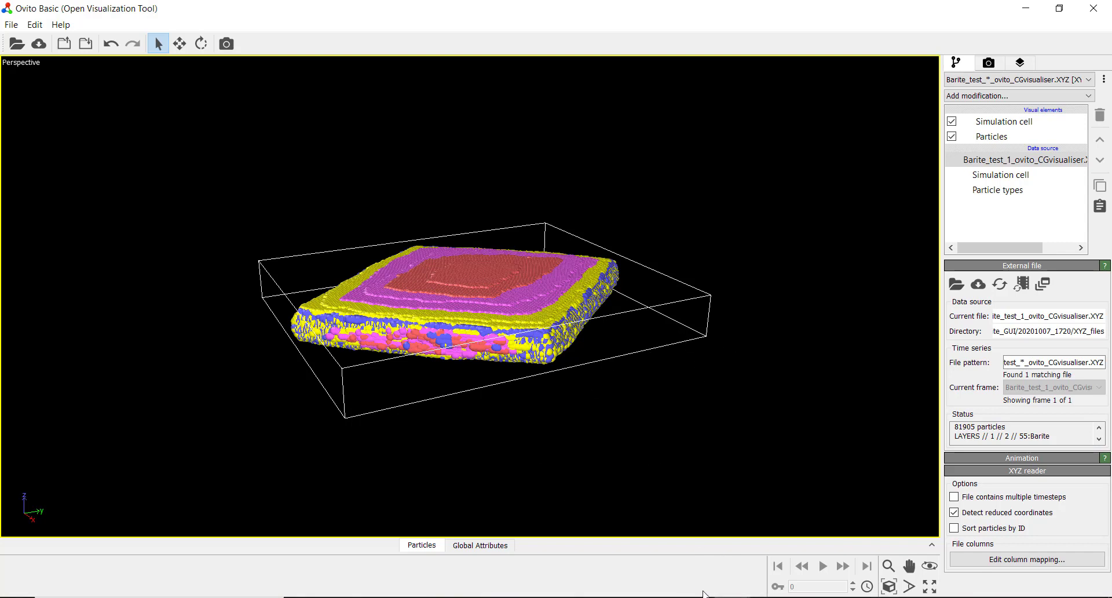
Back in CrystalGrower, choose Barite_test_1_facets_found.txt from Barite_GUI/20201007_1720/Barite_test_1 as the layer colouring file to edit and read it.
mouse_move(706, 594)
click(800, 550)
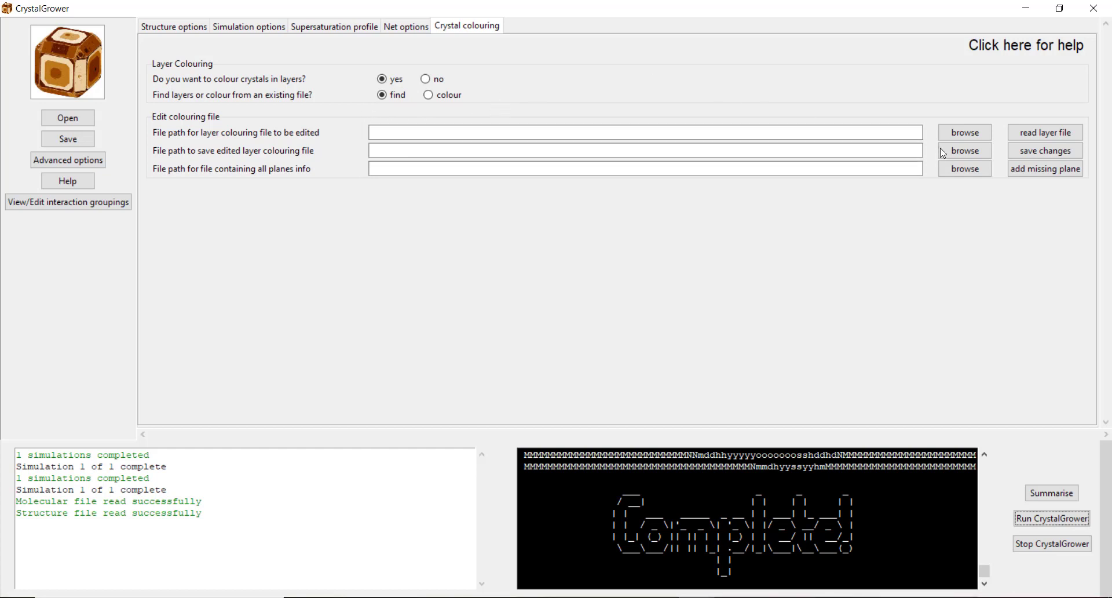
click(951, 136)
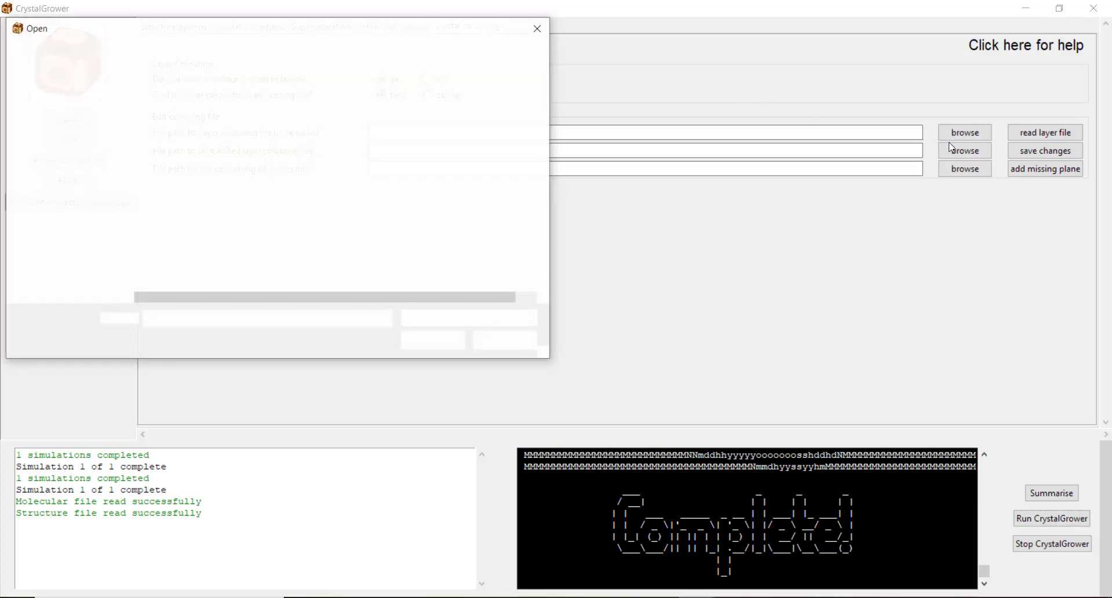
click(181, 53)
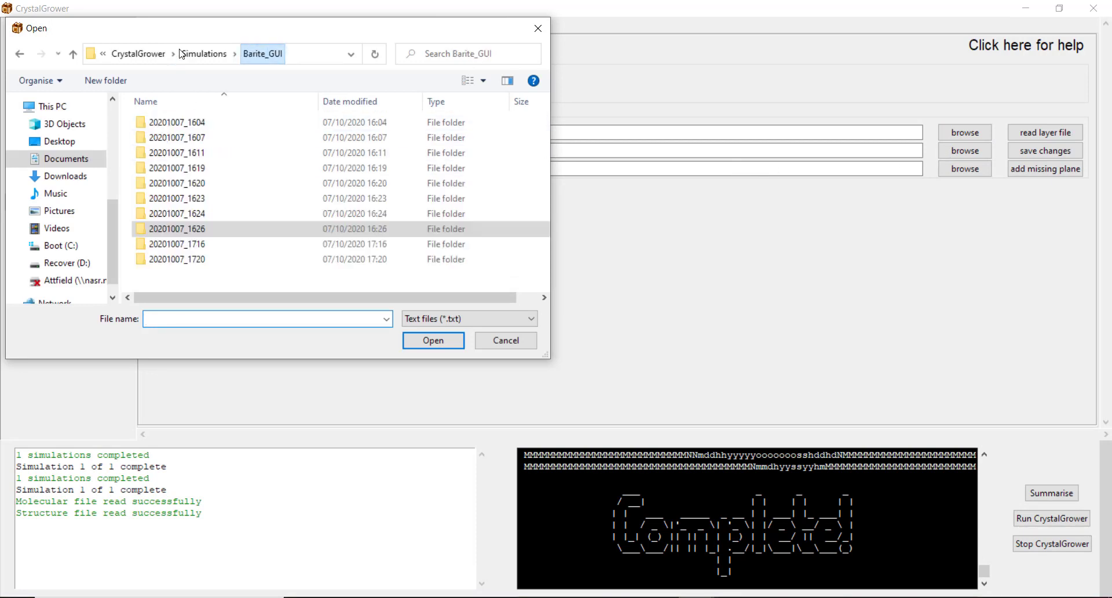
double_click(210, 266)
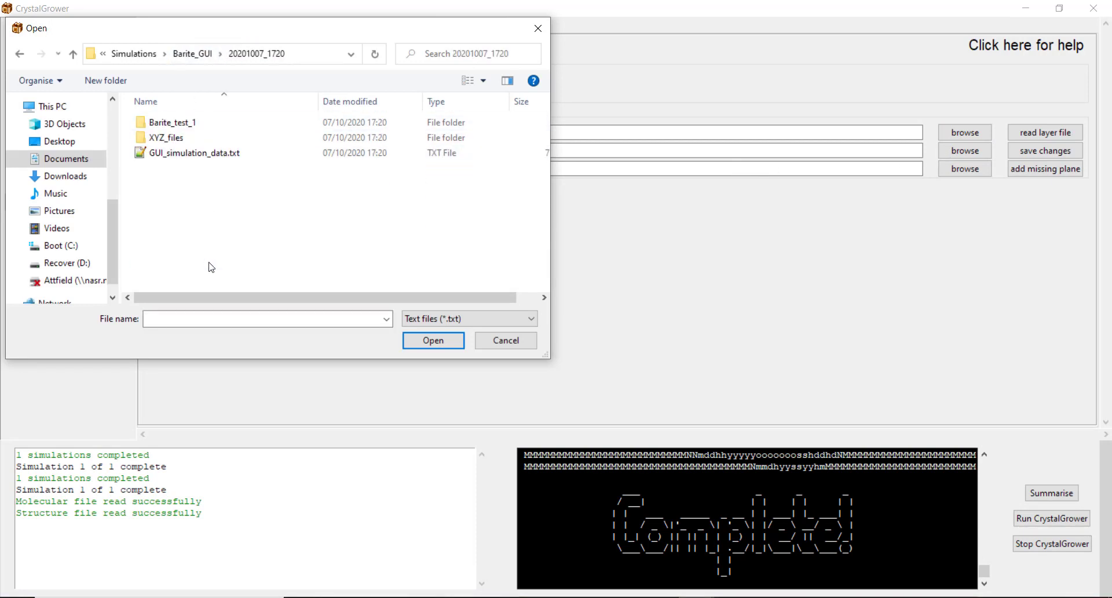
double_click(171, 123)
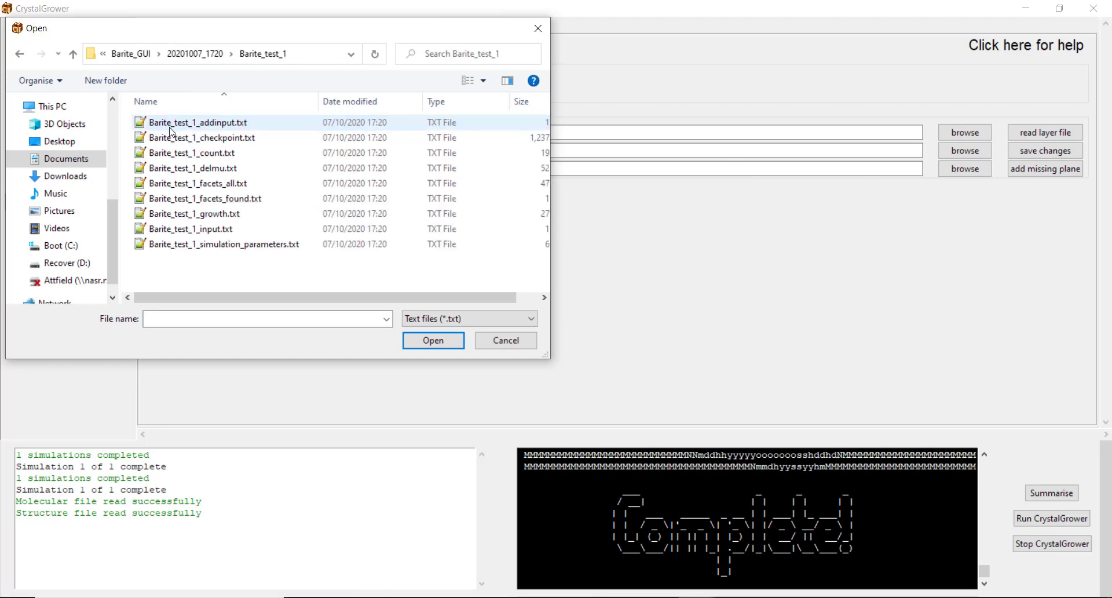
click(215, 200)
click(433, 340)
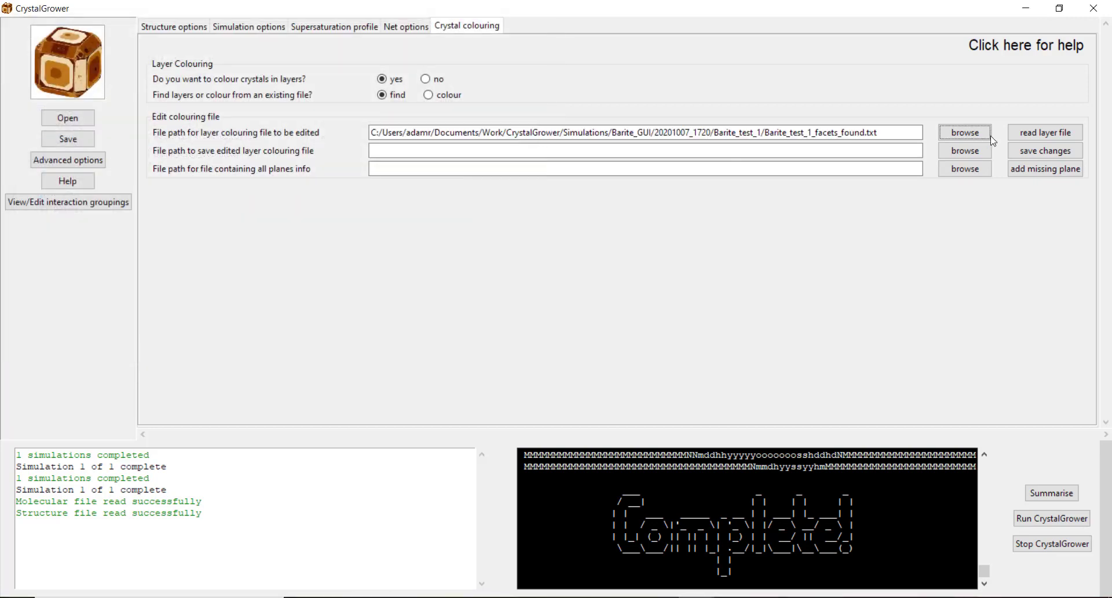
click(1031, 134)
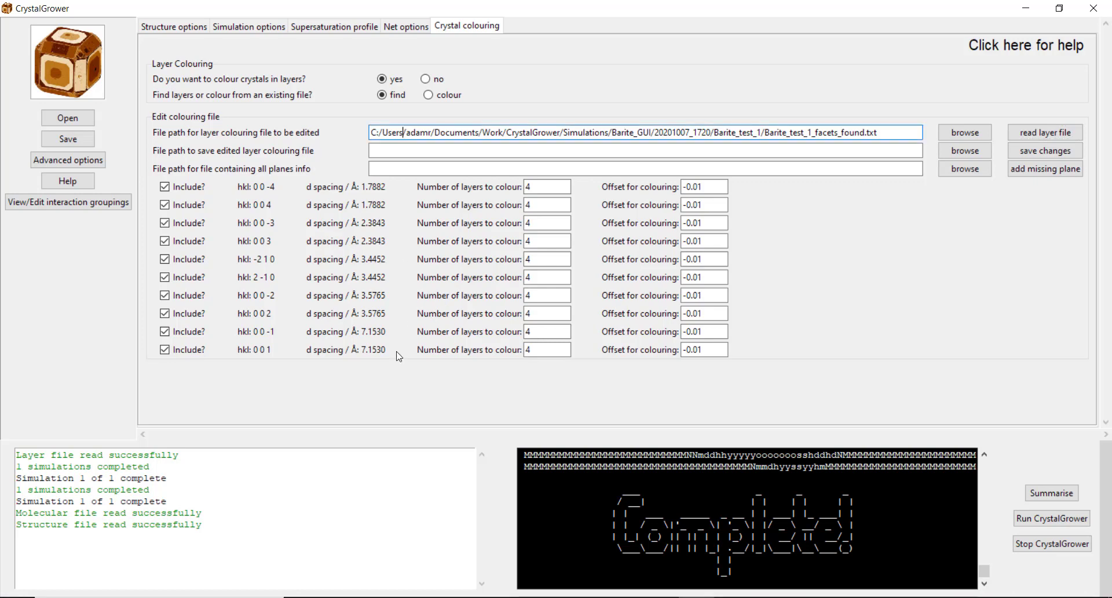
Exclude the planes 0 0 1, 0 0 -1, 0 0 3, 0 0 -3, 0 0 4 and 0 0 -4 from the layer colouring.
click(166, 350)
click(167, 334)
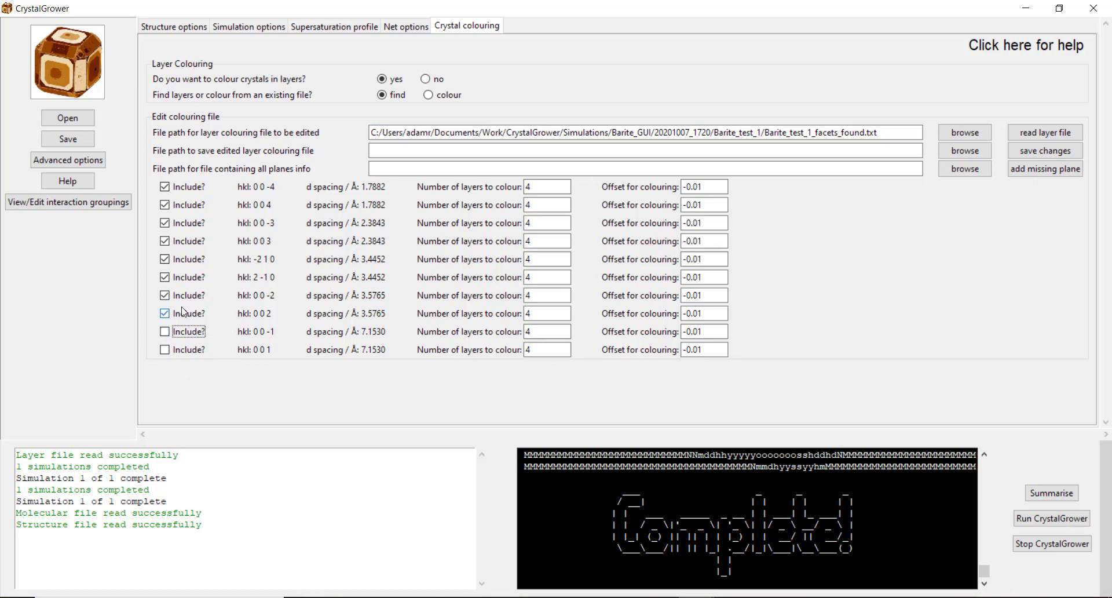
click(166, 241)
click(165, 223)
click(166, 205)
click(166, 187)
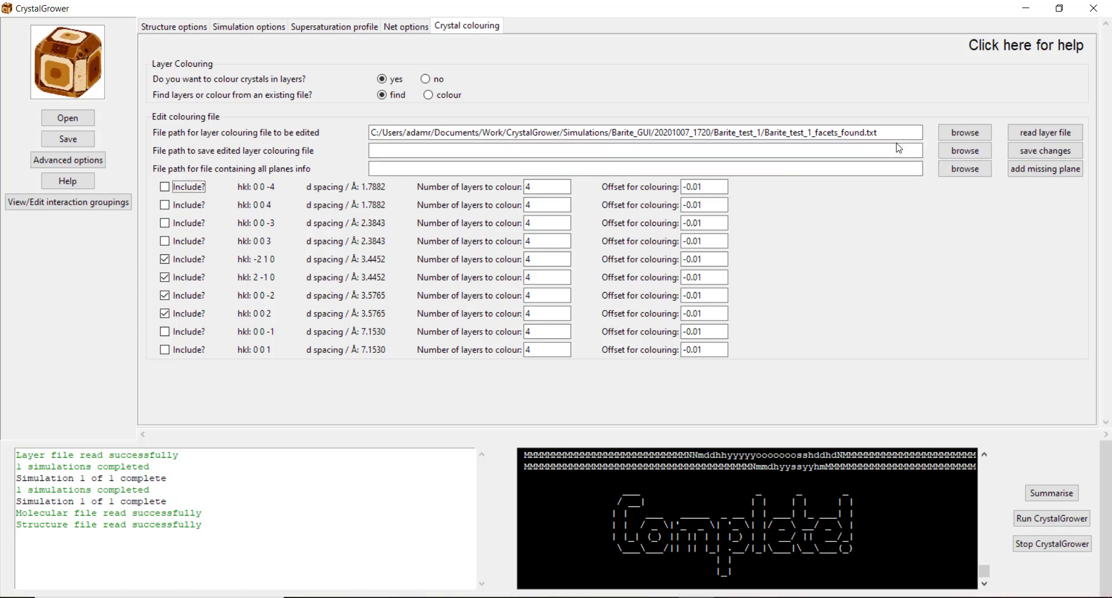
Save the edited layer colouring file as Barite_facets_edited.txt in the Simulations/Barite_GUI folder.
click(865, 150)
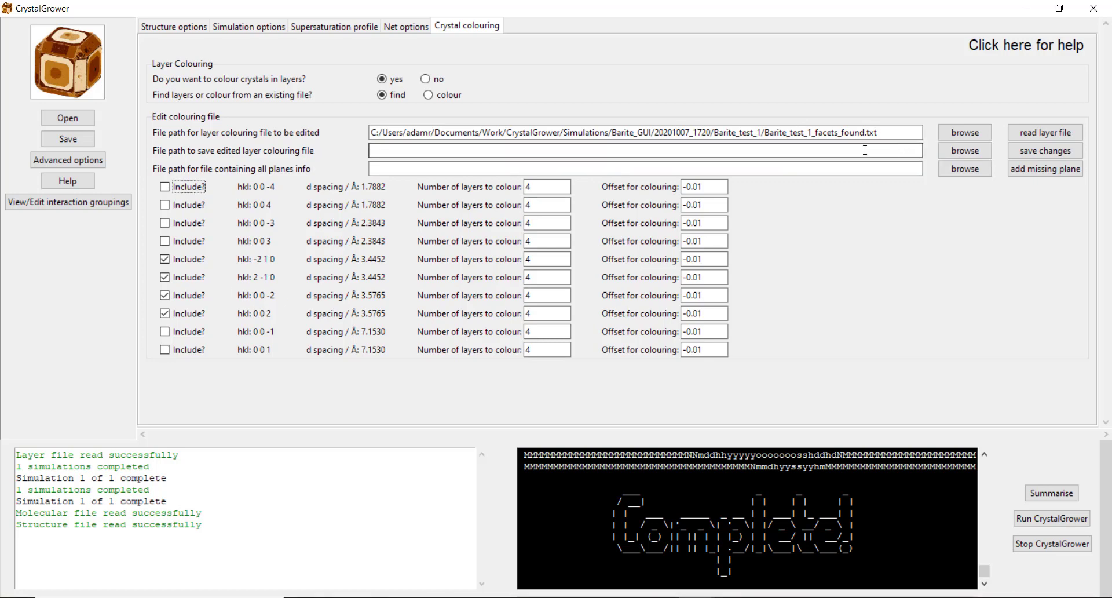
click(966, 152)
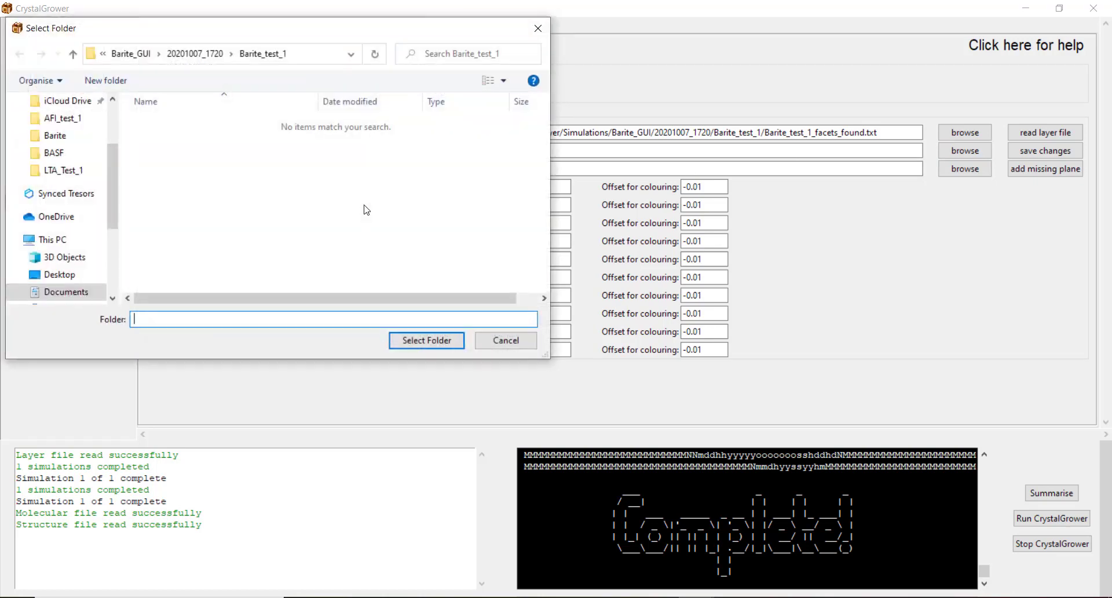
click(191, 55)
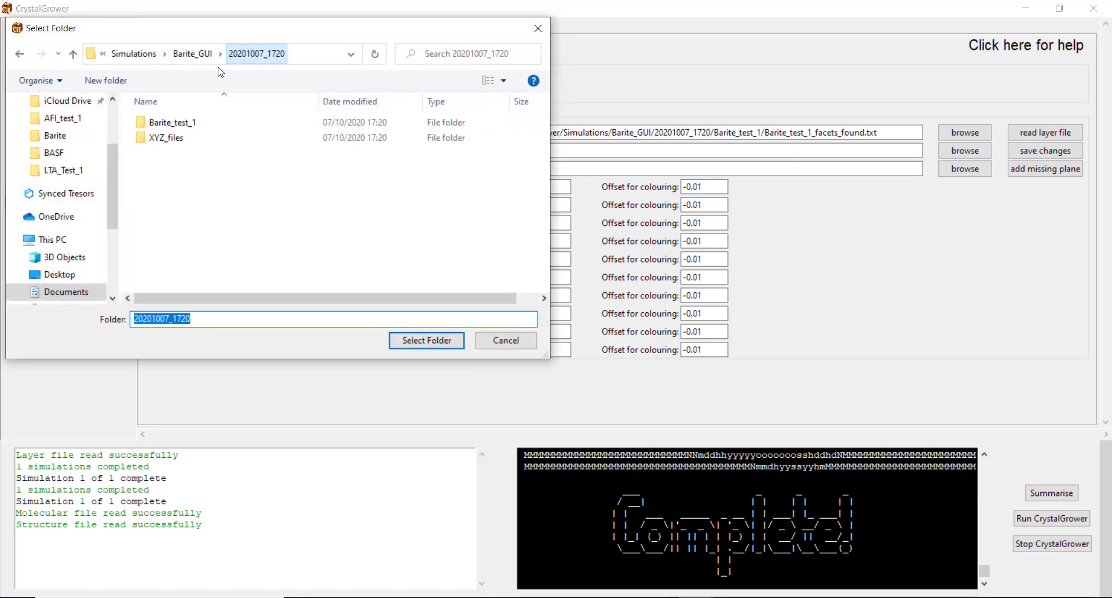
click(191, 55)
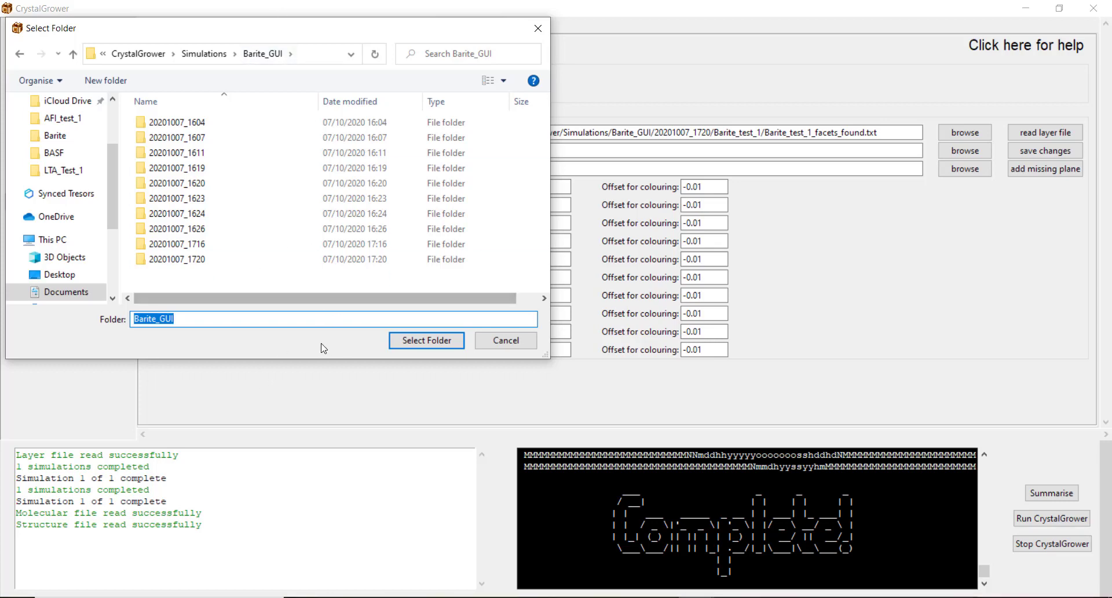
click(419, 342)
text(B)
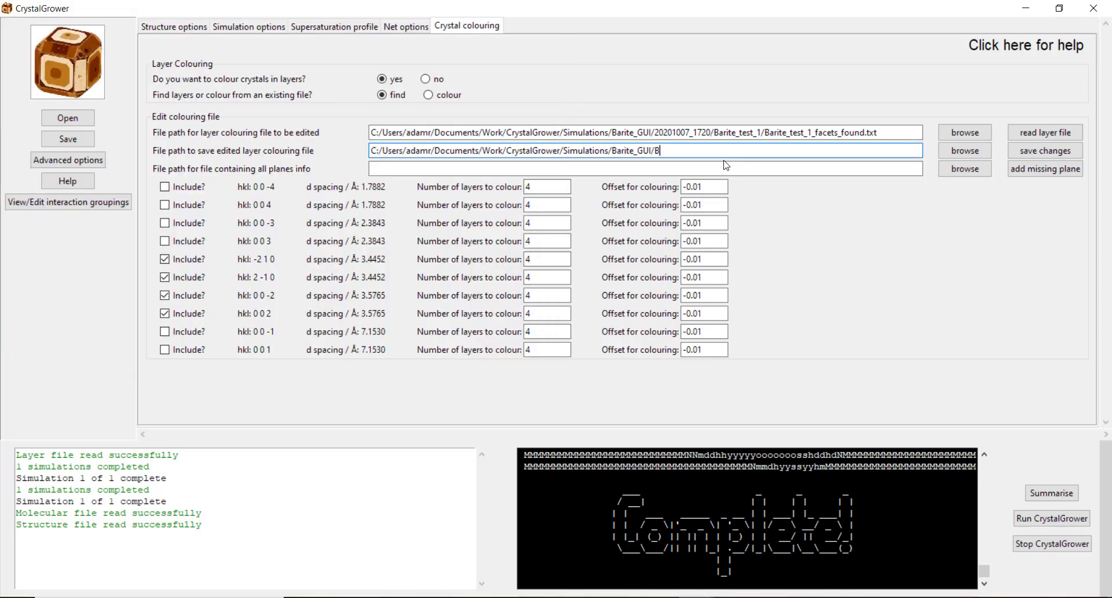
text(arite_facets_edited.txt)
click(1023, 152)
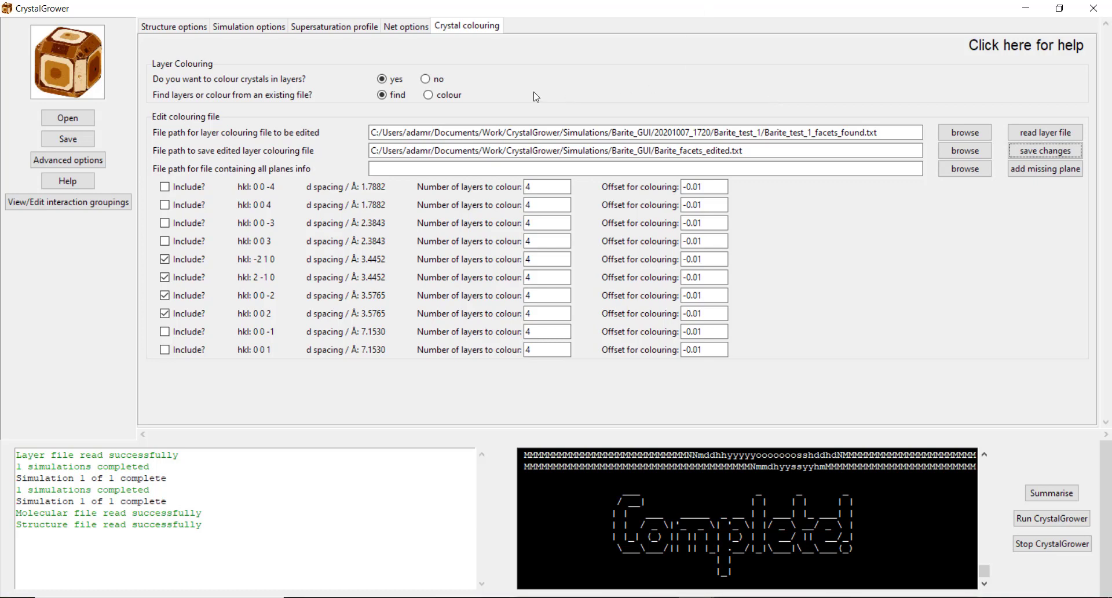
Switch layer colouring to use an existing file and choose Barite_facets_edited.txt for the crystal terrace colouring.
click(430, 95)
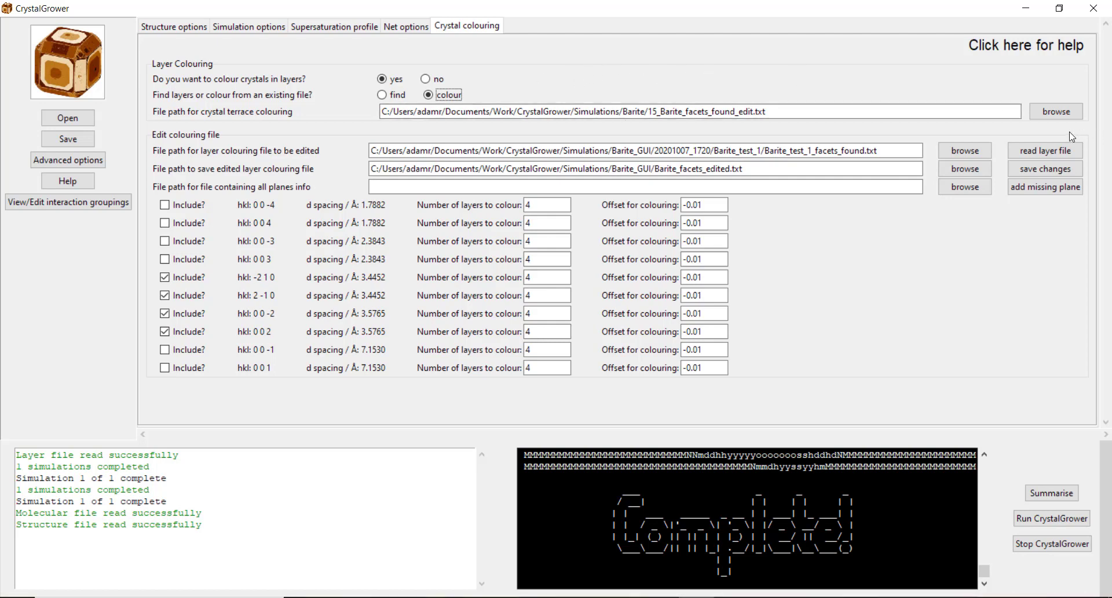
click(1056, 114)
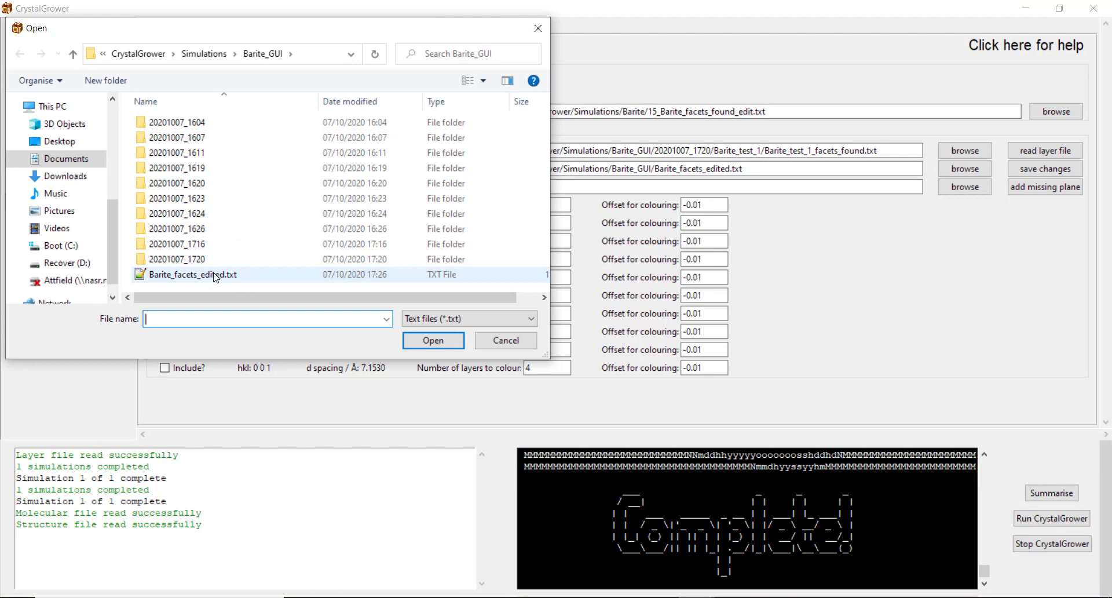
double_click(215, 275)
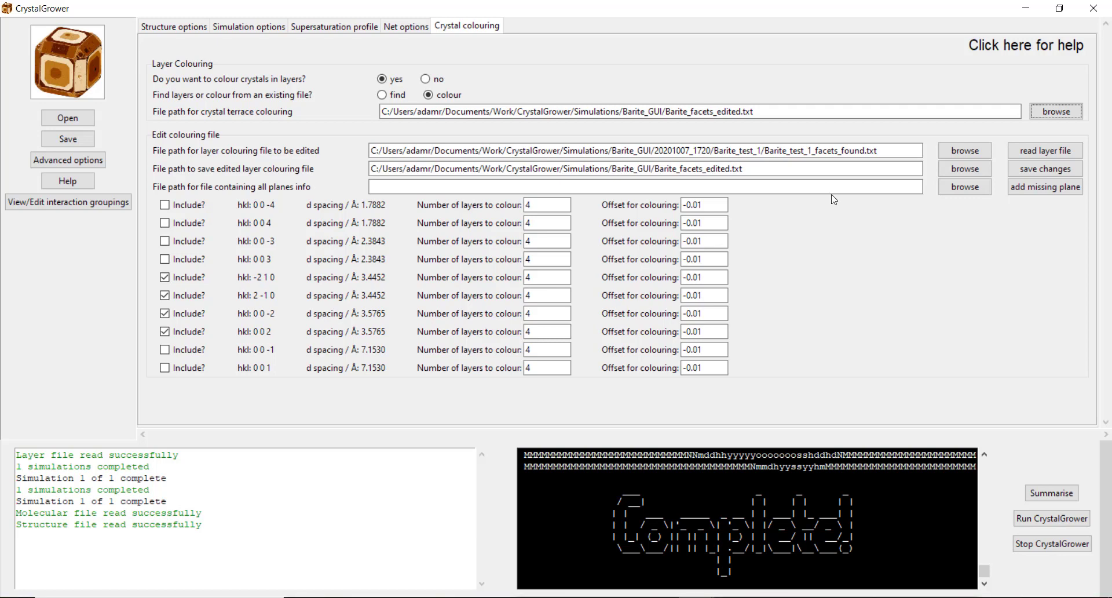
Enable loading a checkpoint and read Barite_test_1_checkpoint.txt from Barite_GUI/20201007_1720/Barite_test_1.
click(191, 29)
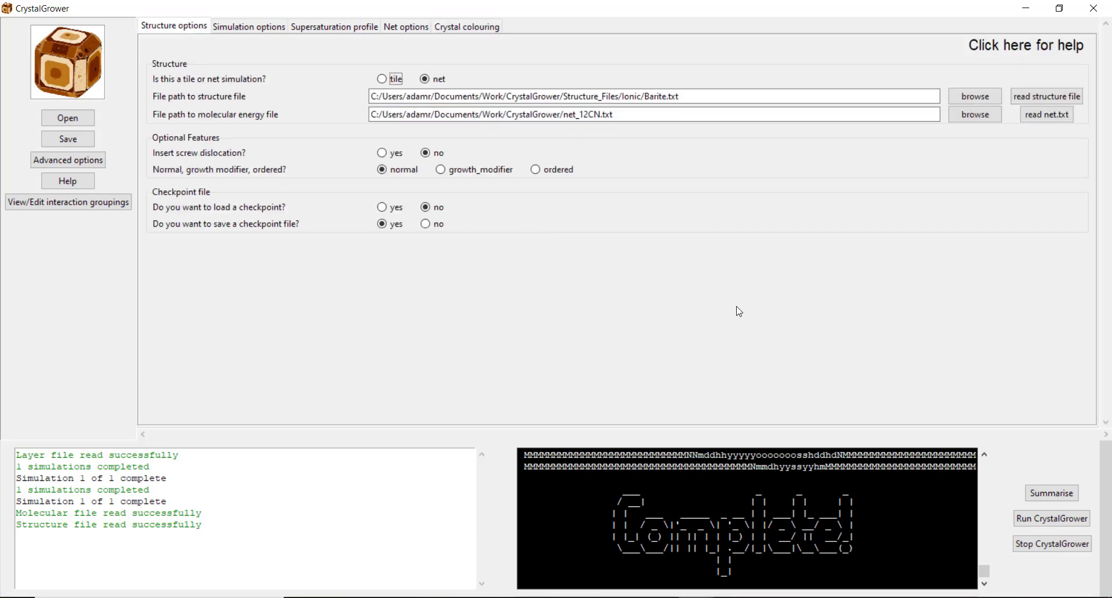
click(389, 210)
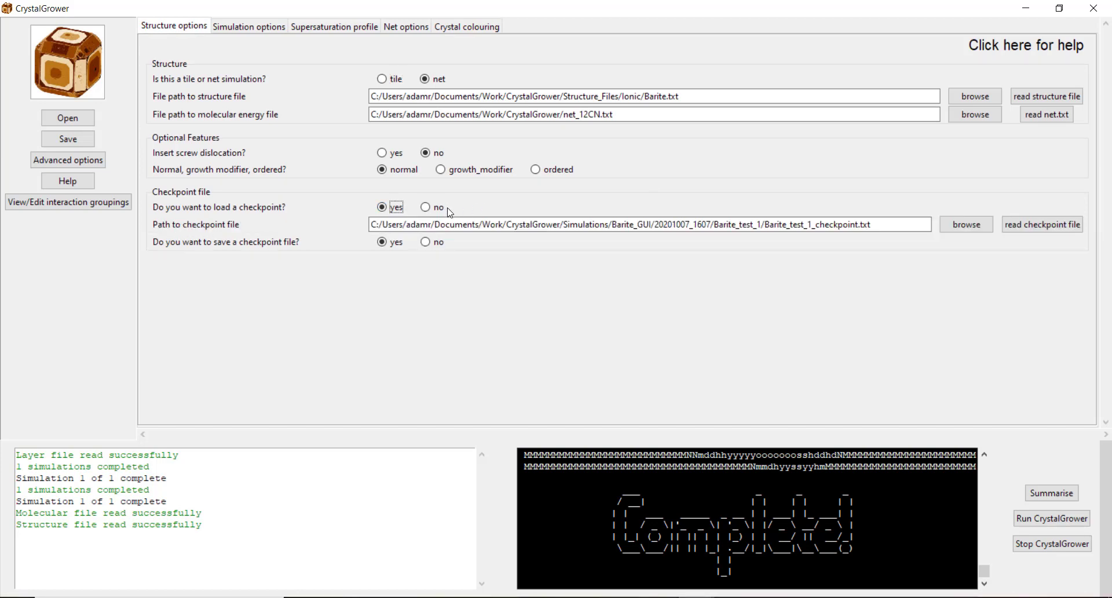
click(966, 225)
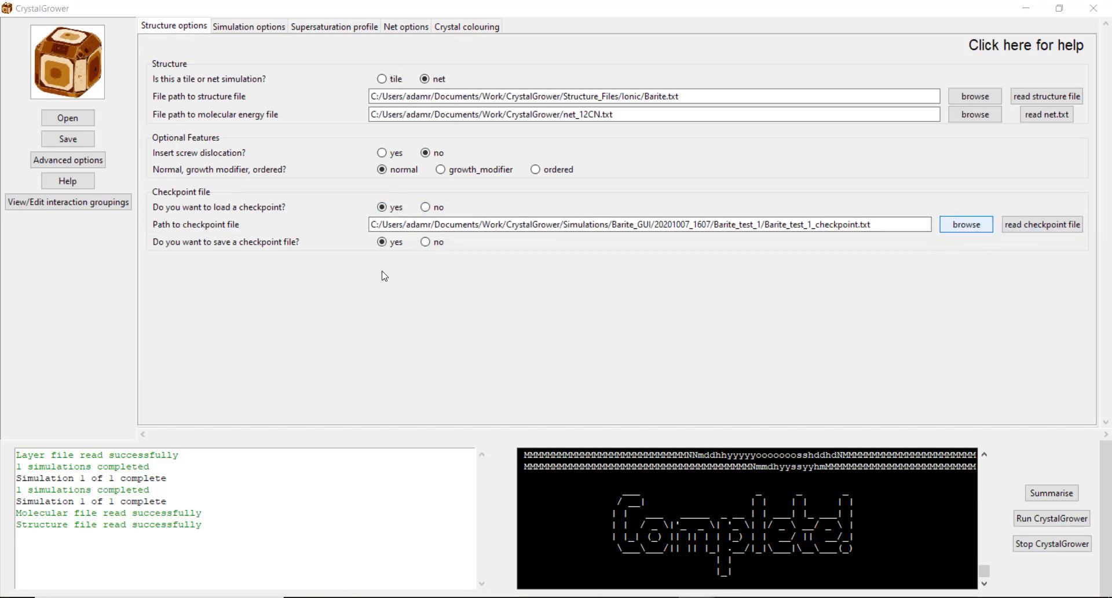
double_click(214, 258)
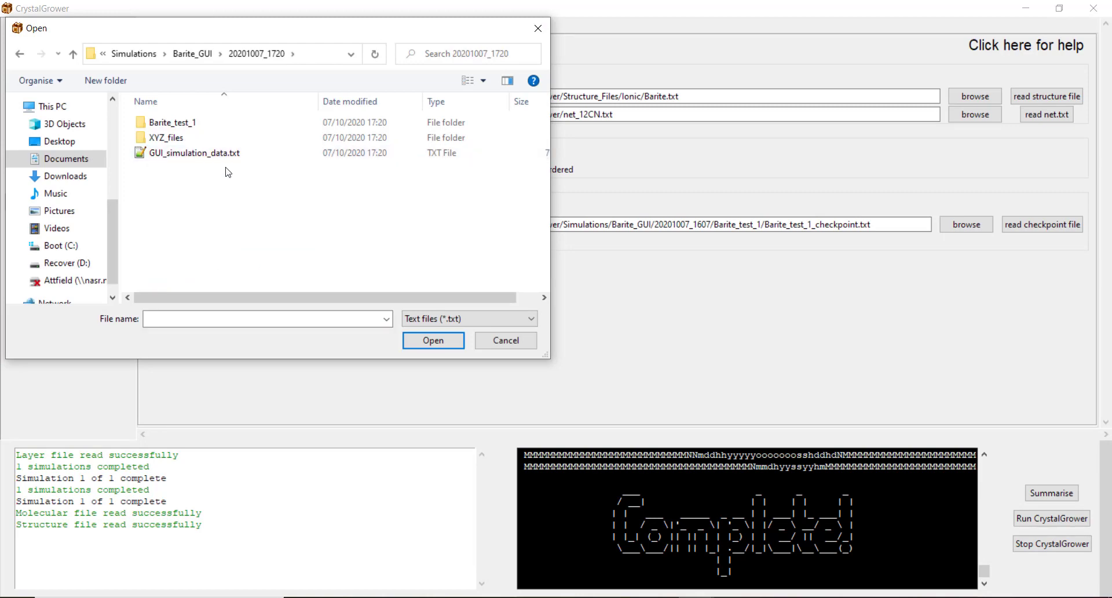
double_click(173, 122)
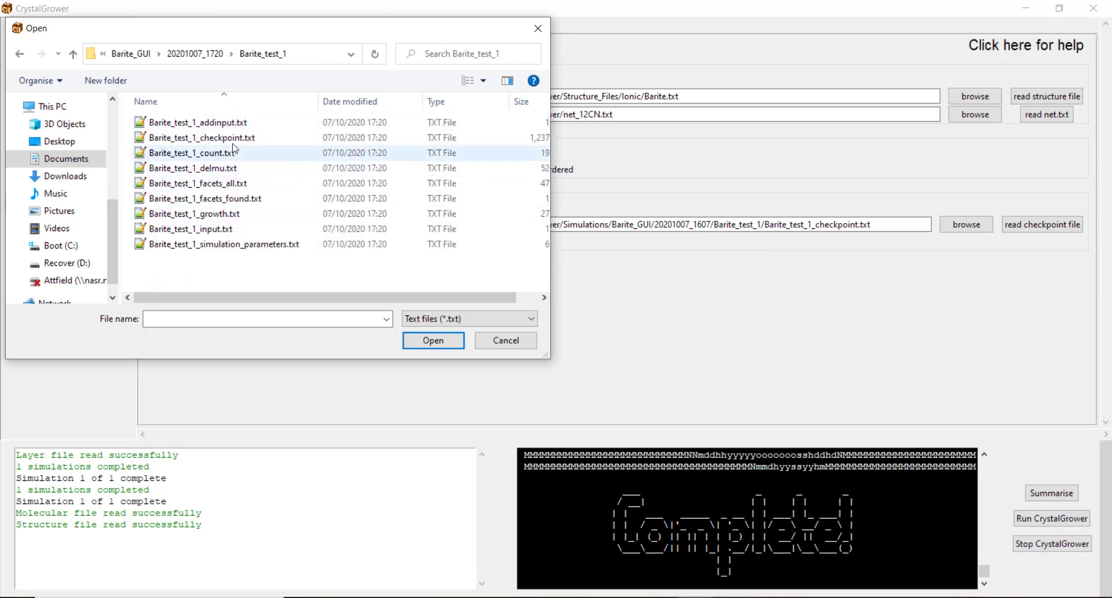
click(234, 138)
double_click(234, 139)
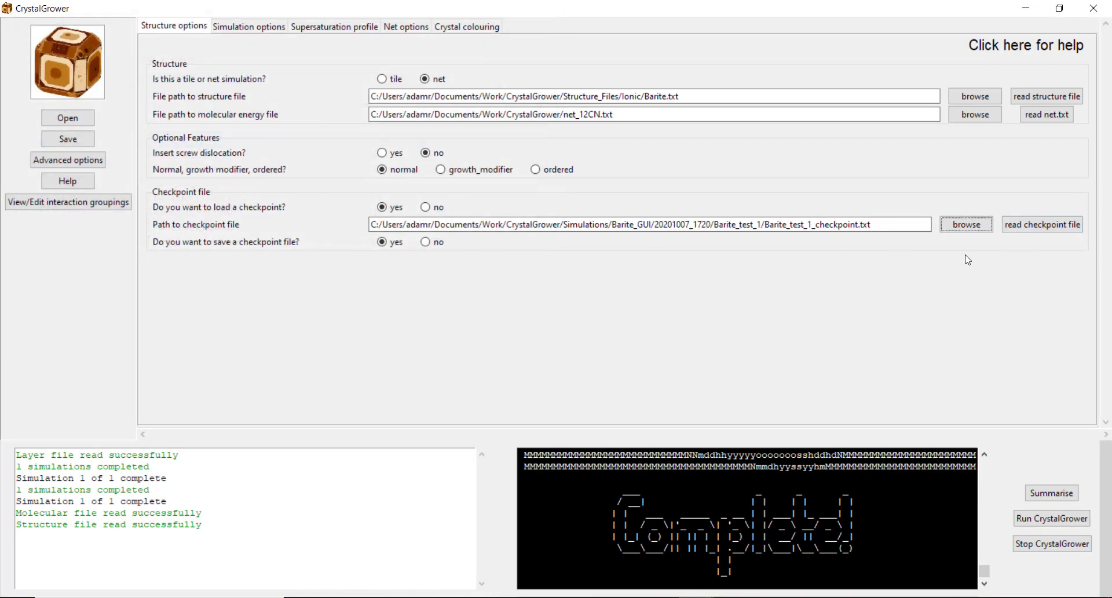
click(1020, 226)
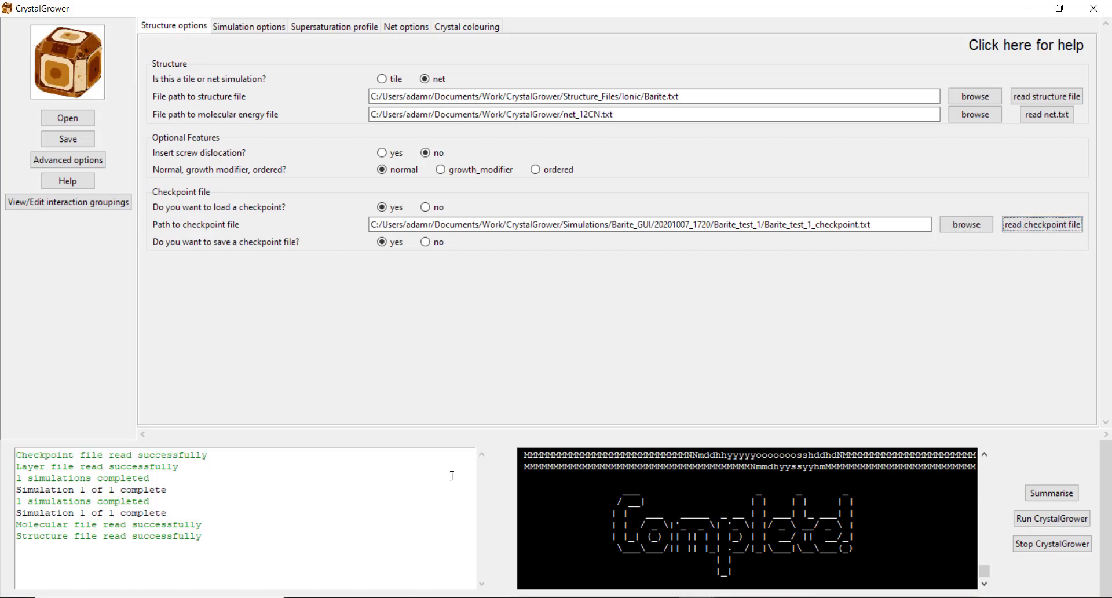
Set the number of iterations to 2, check the net and crystal colouring options, and run the simulation.
click(242, 28)
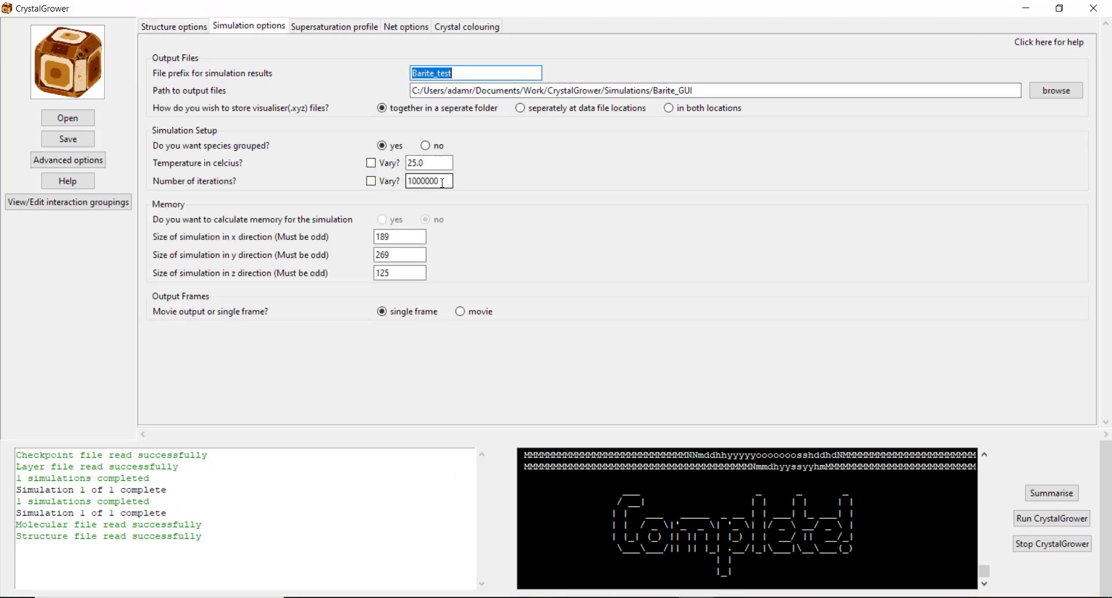
double_click(442, 181)
text(2)
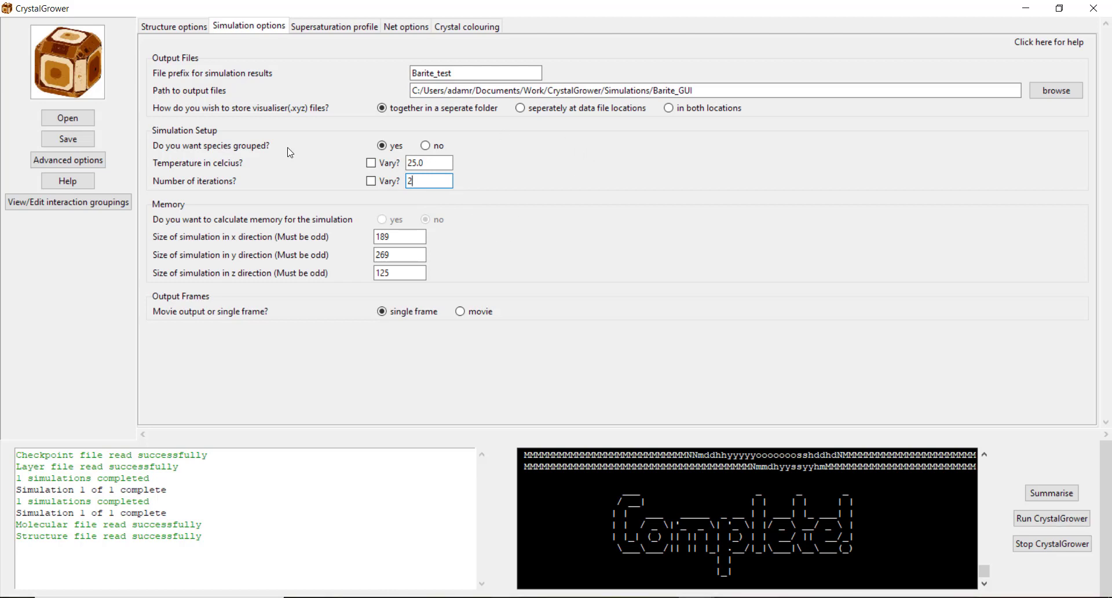
click(405, 26)
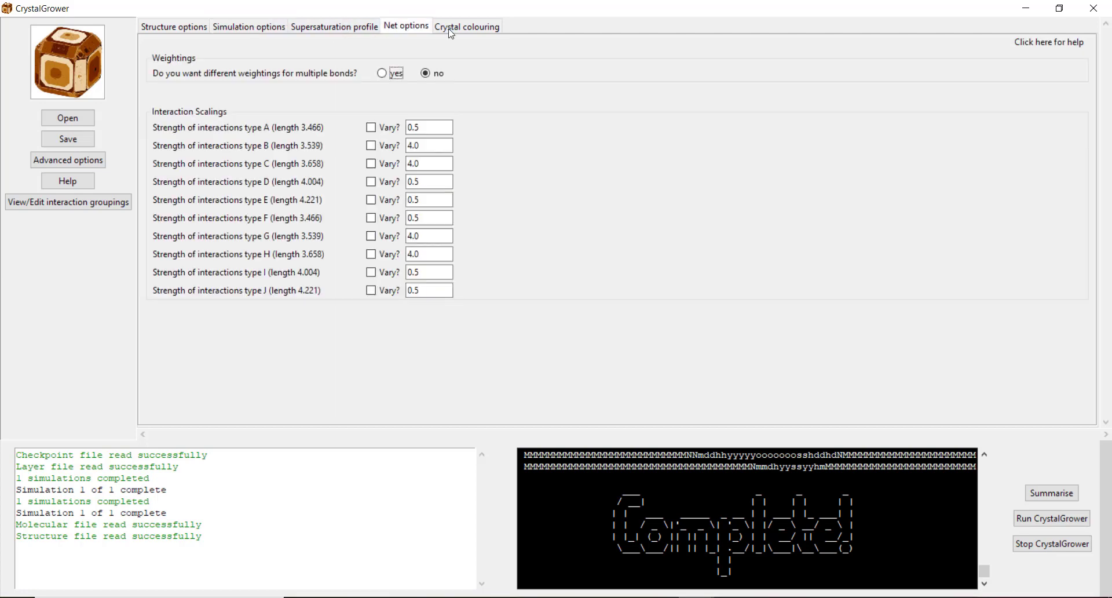
click(458, 27)
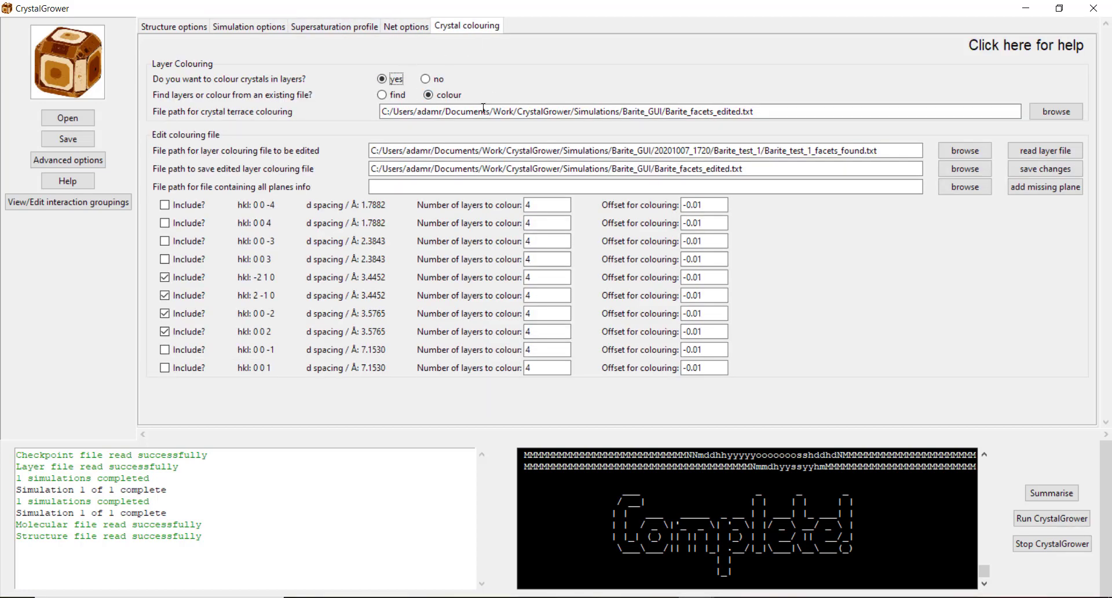
click(1056, 523)
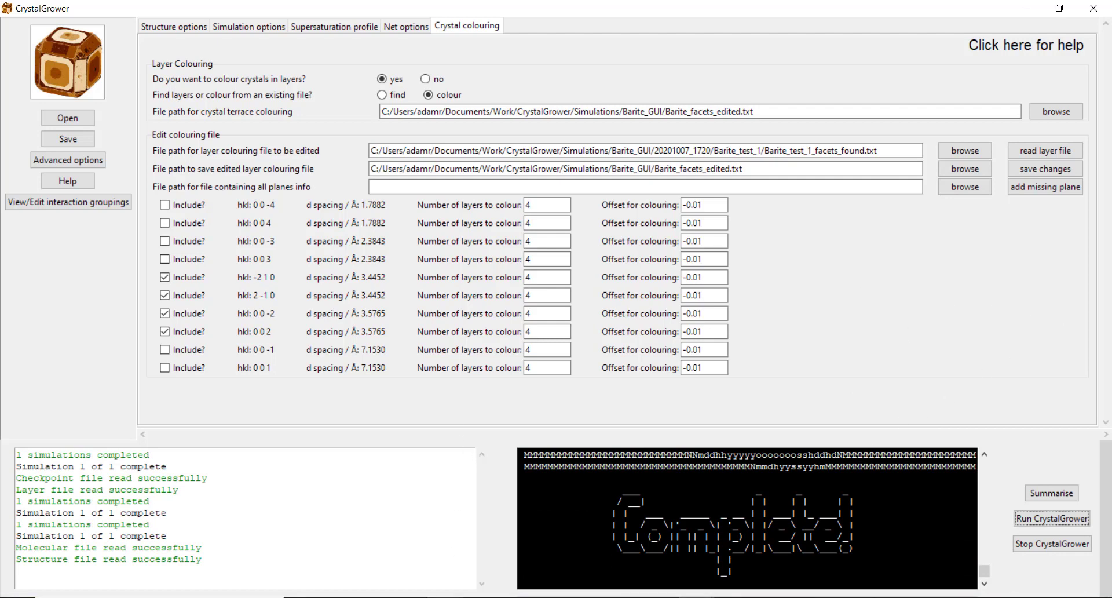
Open the visualiser XYZ file from Barite_GUI/20201007_1728/XYZ_files in OVITO, keeping column 3 mapped to Particle Type.
click(444, 597)
click(406, 572)
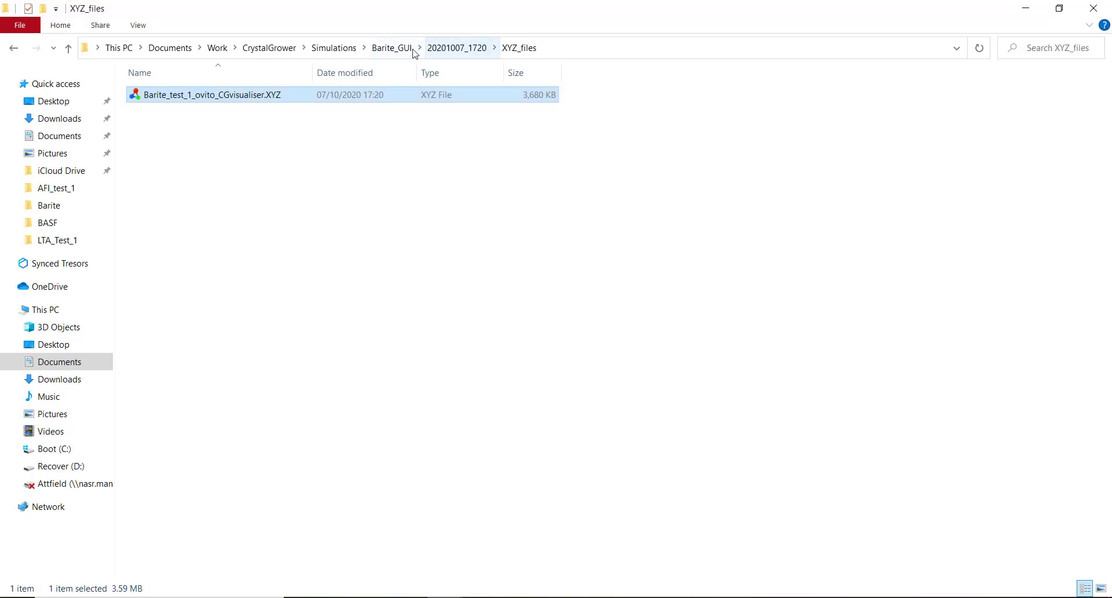
click(414, 51)
double_click(184, 255)
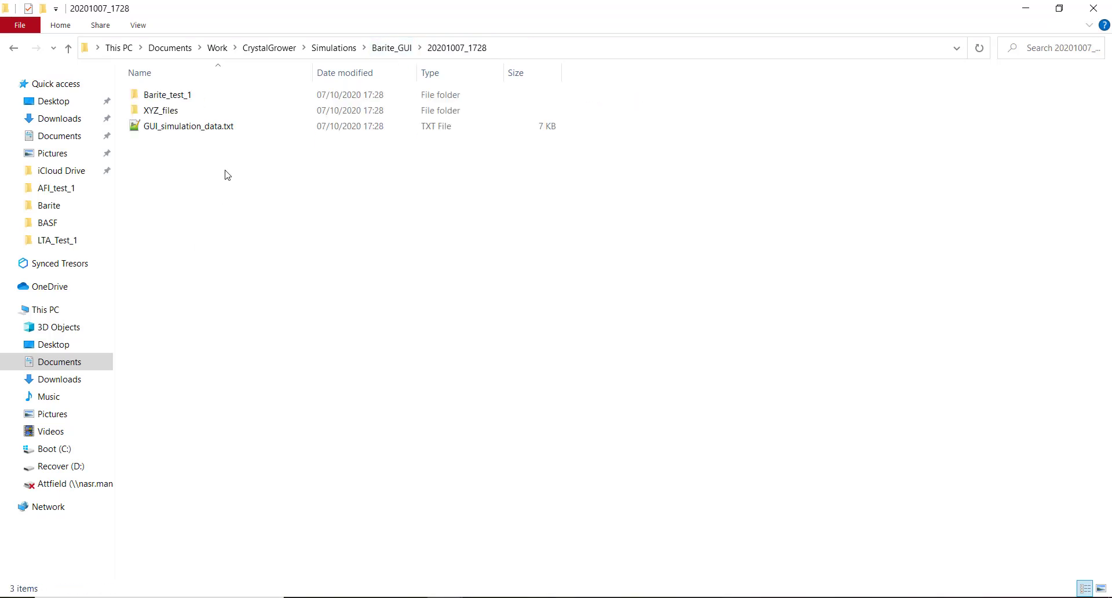
double_click(186, 111)
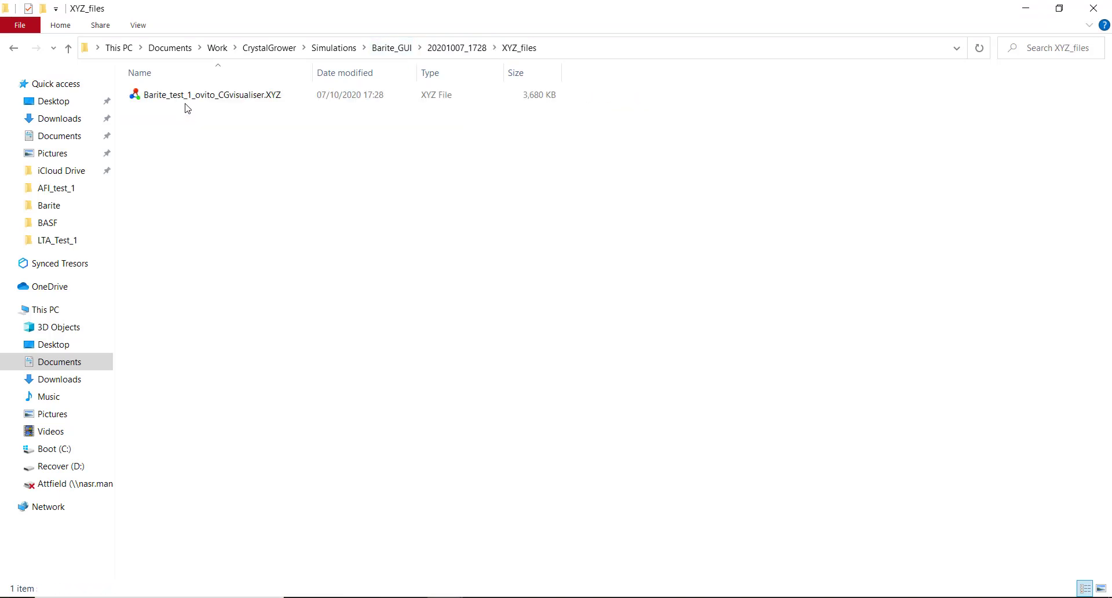
double_click(185, 96)
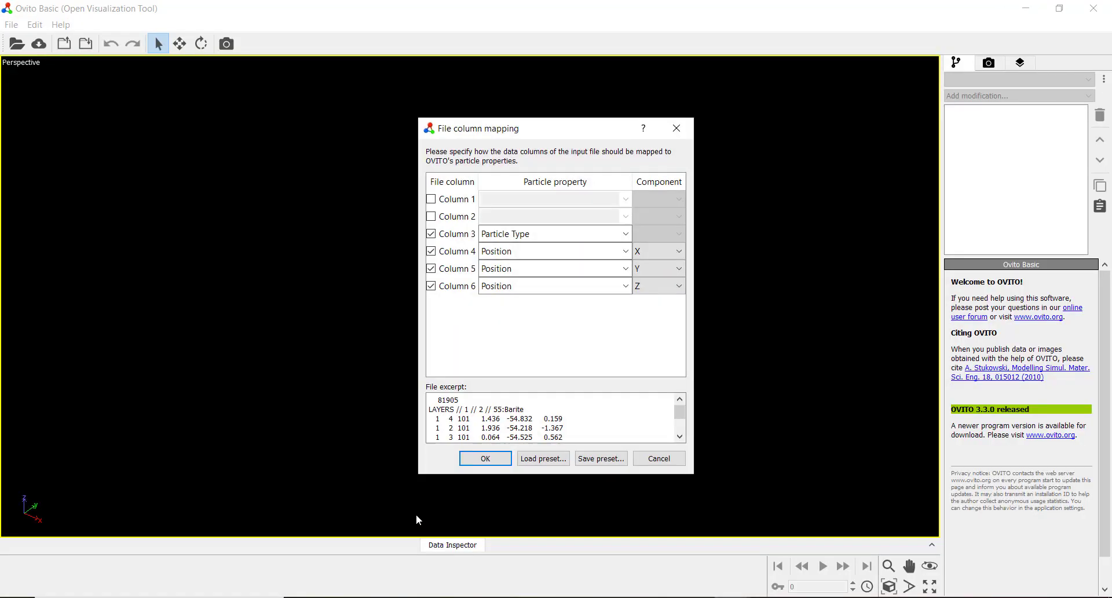
click(463, 459)
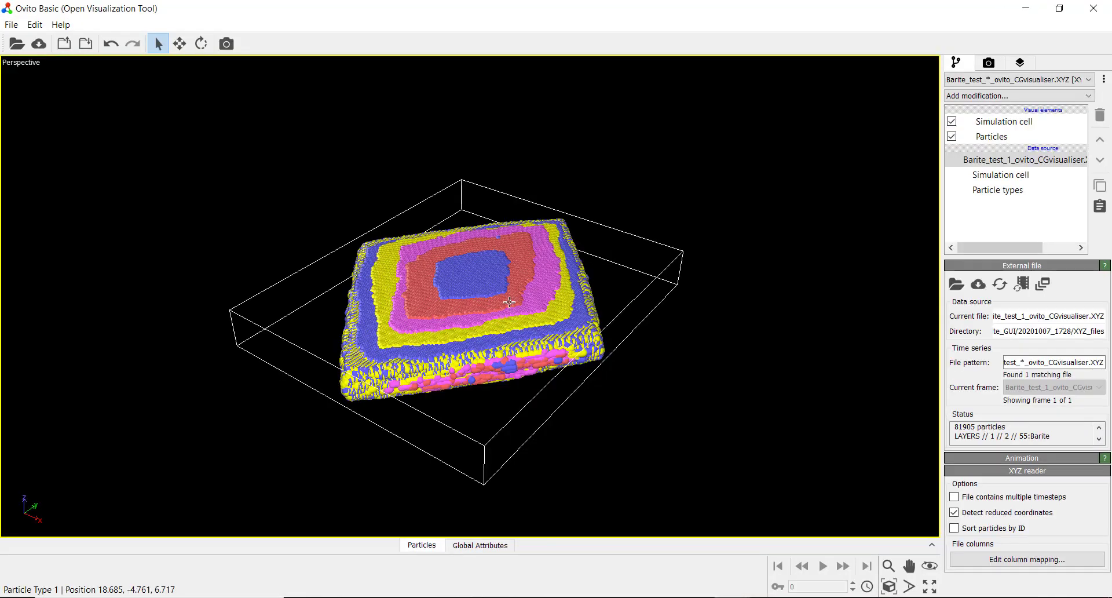
Compare the crystal layer colouring of the 20201007_1728 and 20201007_1720 runs, examining the top, underside and side faces.
drag(510, 313, 495, 338)
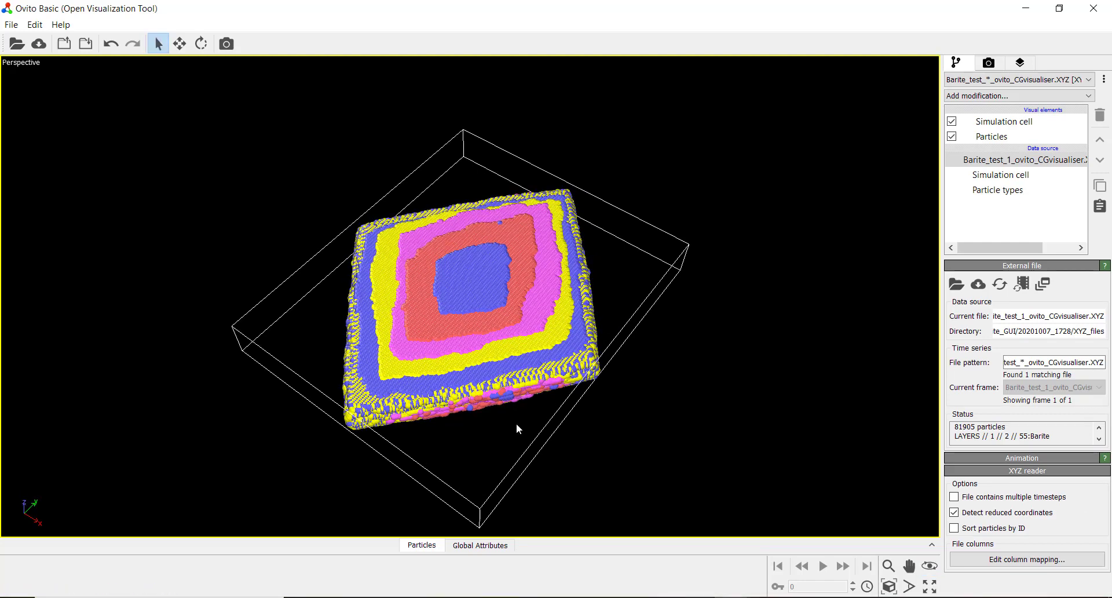
drag(524, 392, 489, 282)
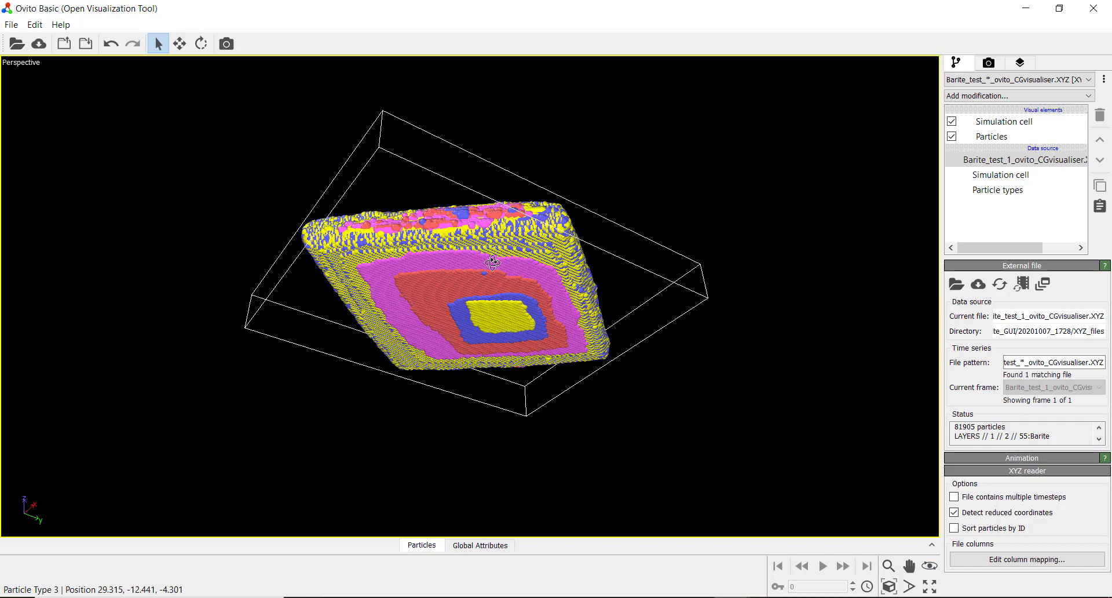
drag(493, 255, 502, 307)
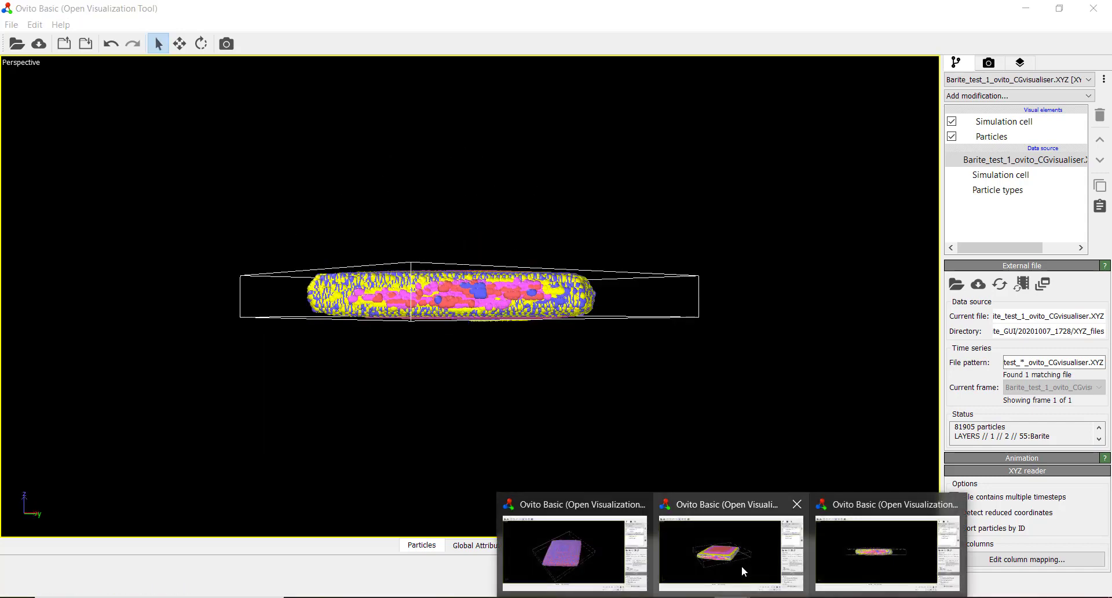
click(744, 571)
drag(534, 385, 466, 280)
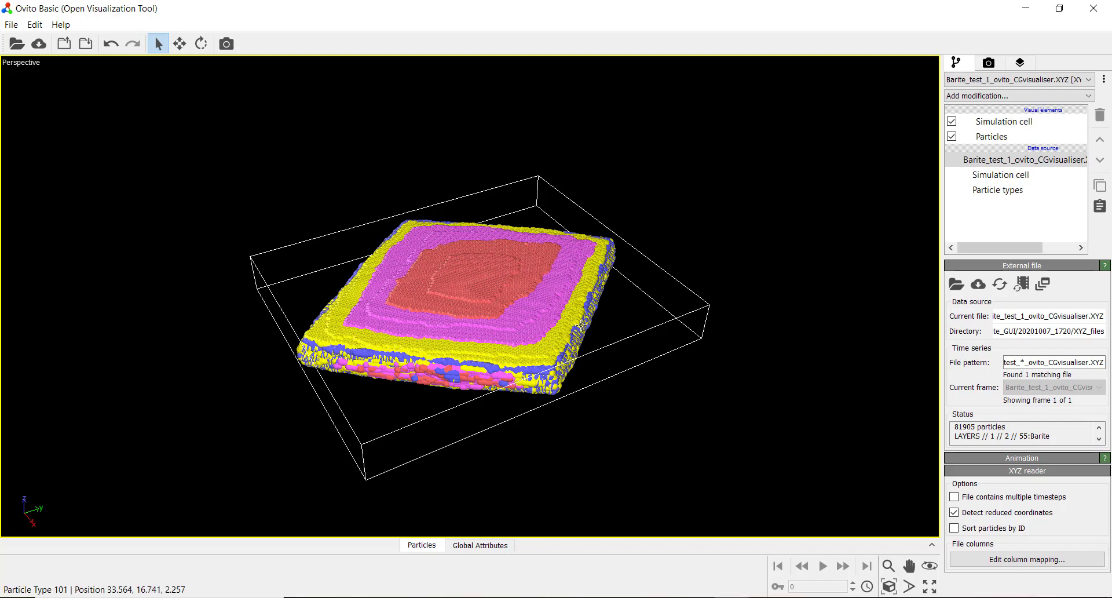
drag(629, 342, 517, 333)
mouse_move(757, 576)
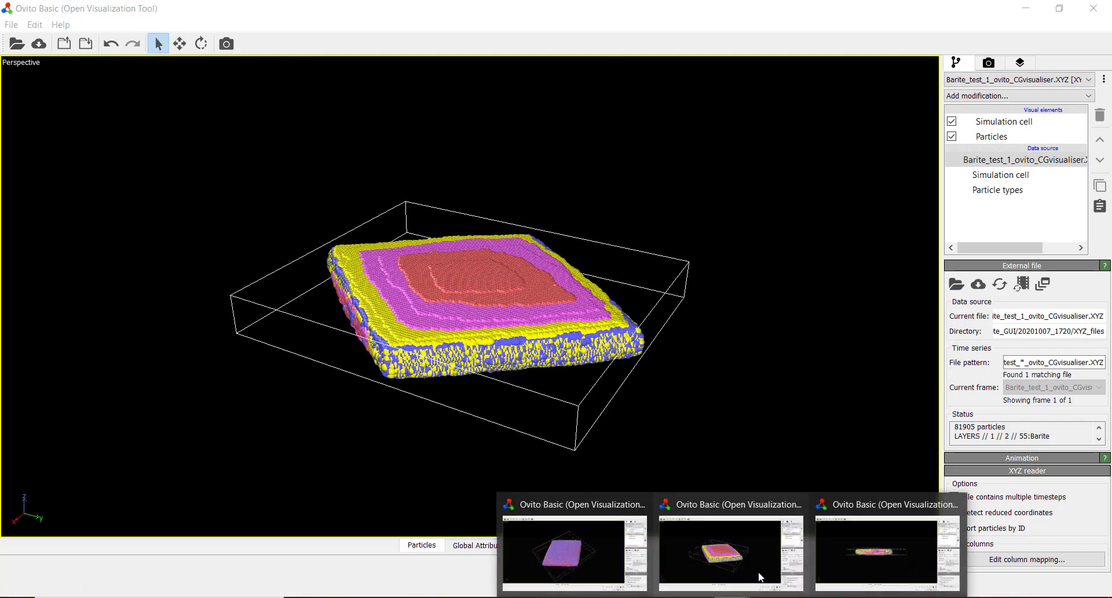
click(846, 548)
drag(466, 323, 313, 307)
drag(560, 313, 477, 363)
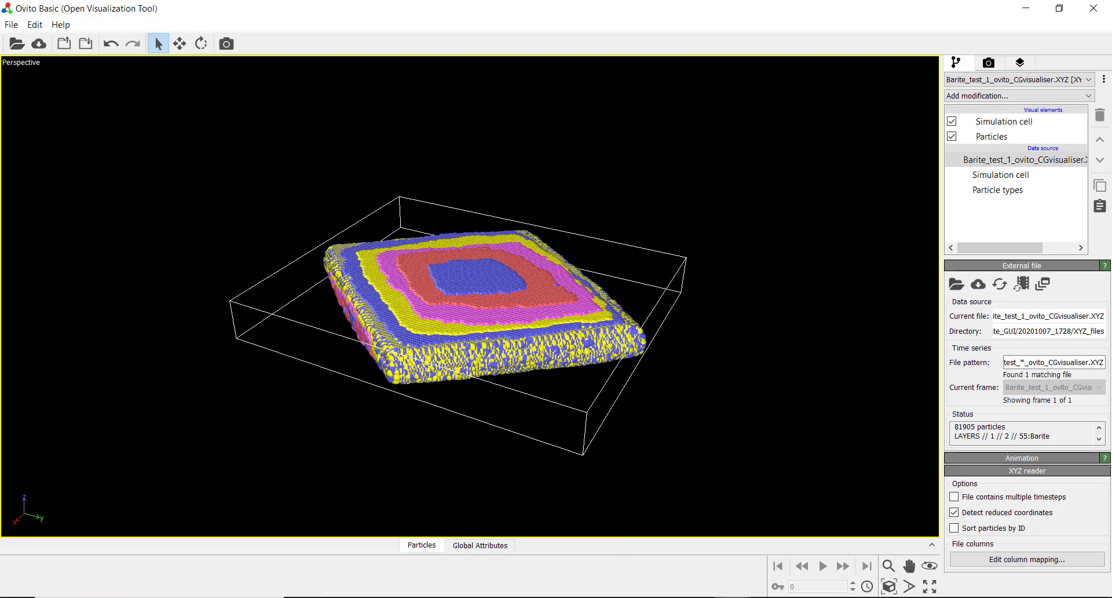
Switch to CrystalGrower, choose Barite_GUI/Barite_facets_edited.txt as the layer colouring file to be edited, and read it.
click(720, 584)
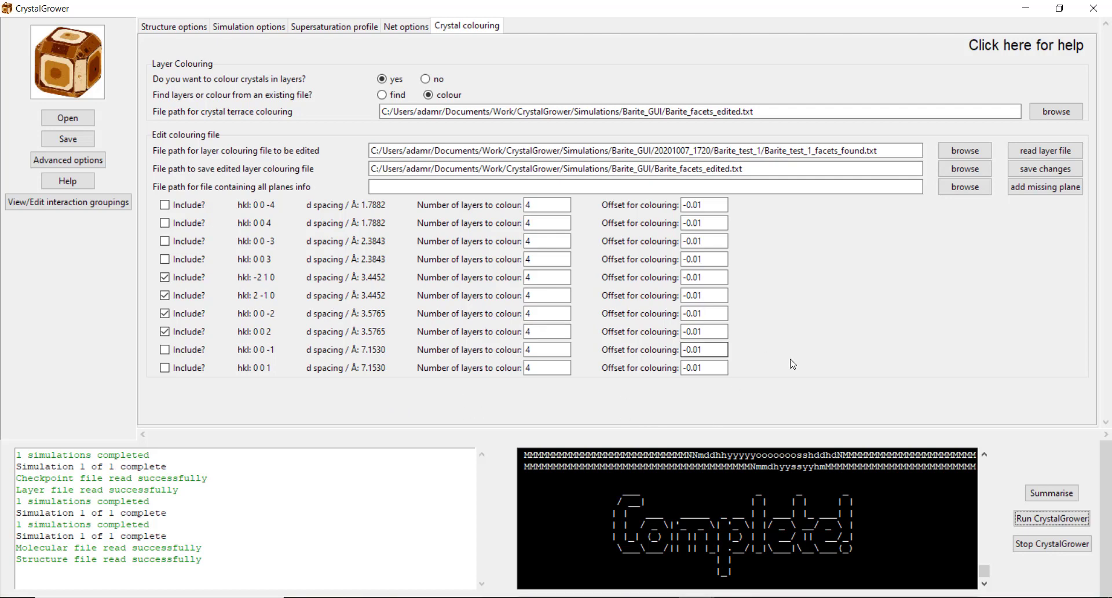
click(959, 152)
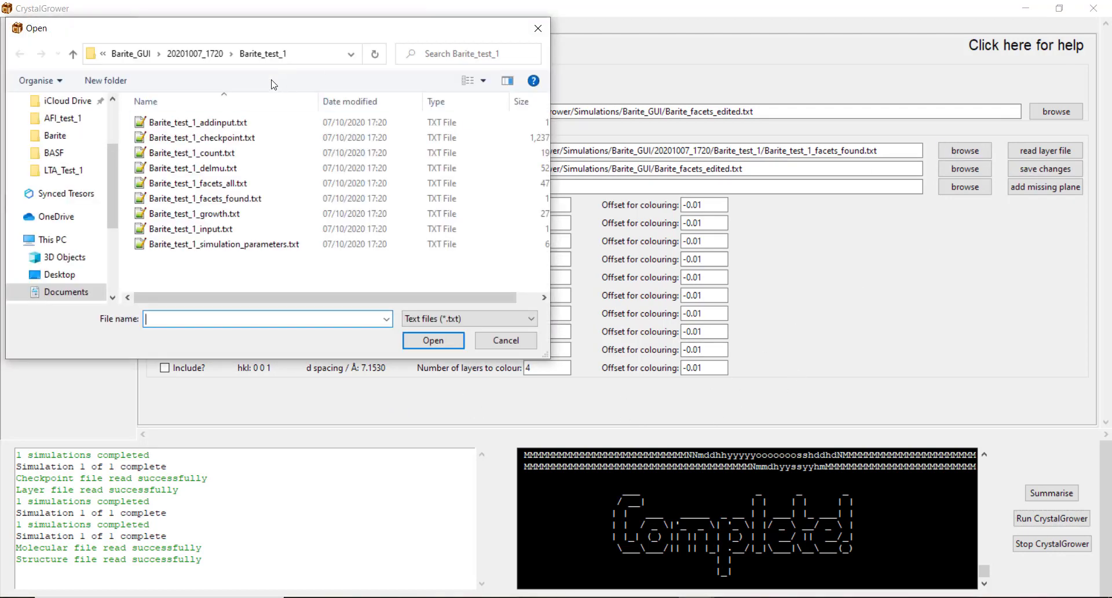
click(214, 55)
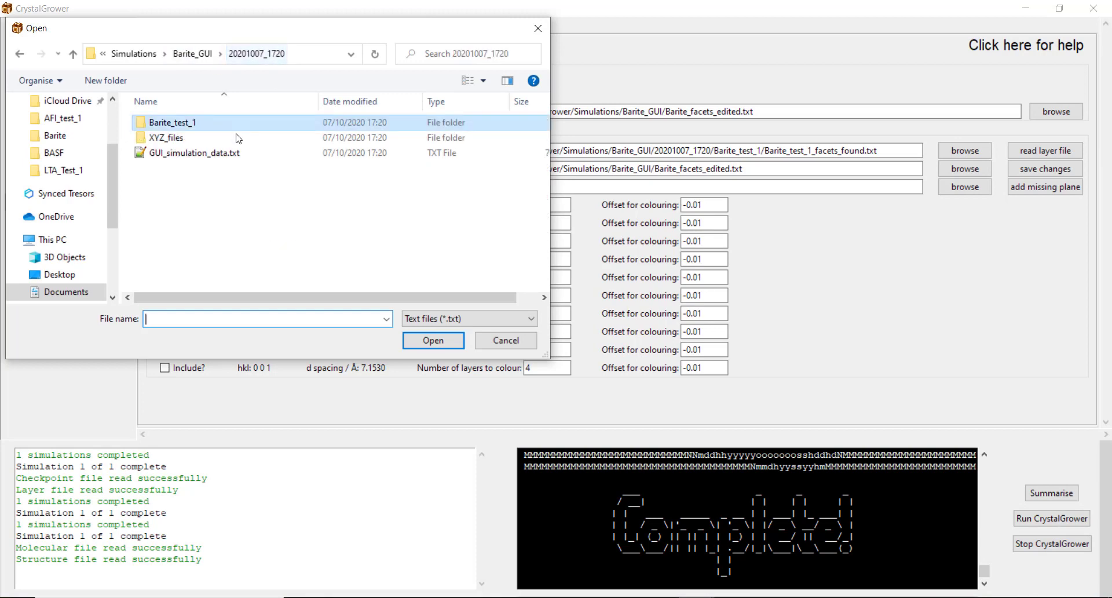
click(204, 54)
scroll(213, 175, down, 1)
double_click(214, 283)
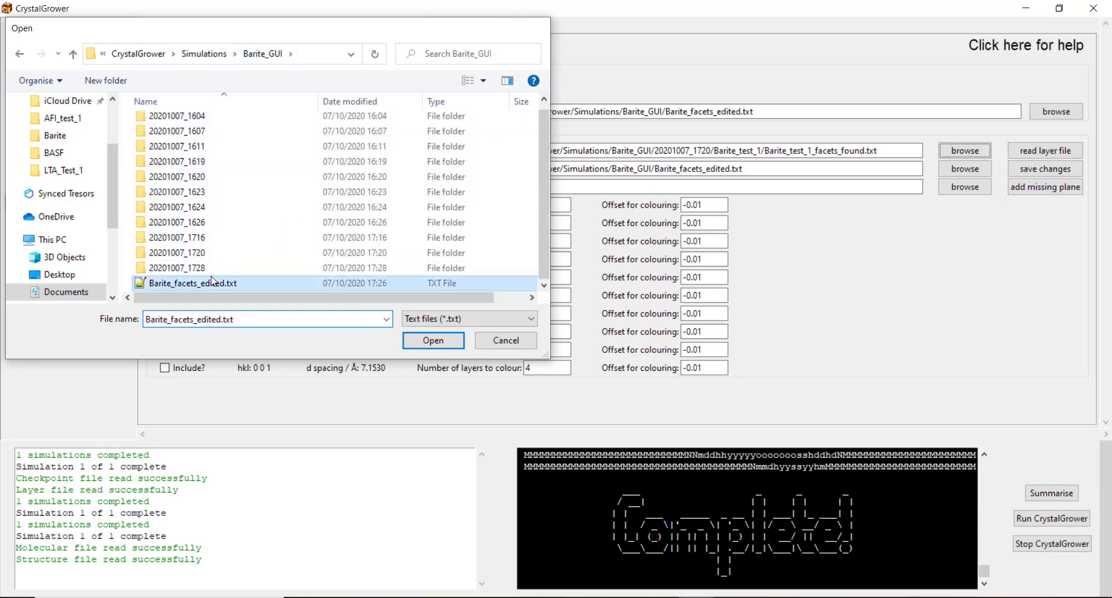
click(1043, 152)
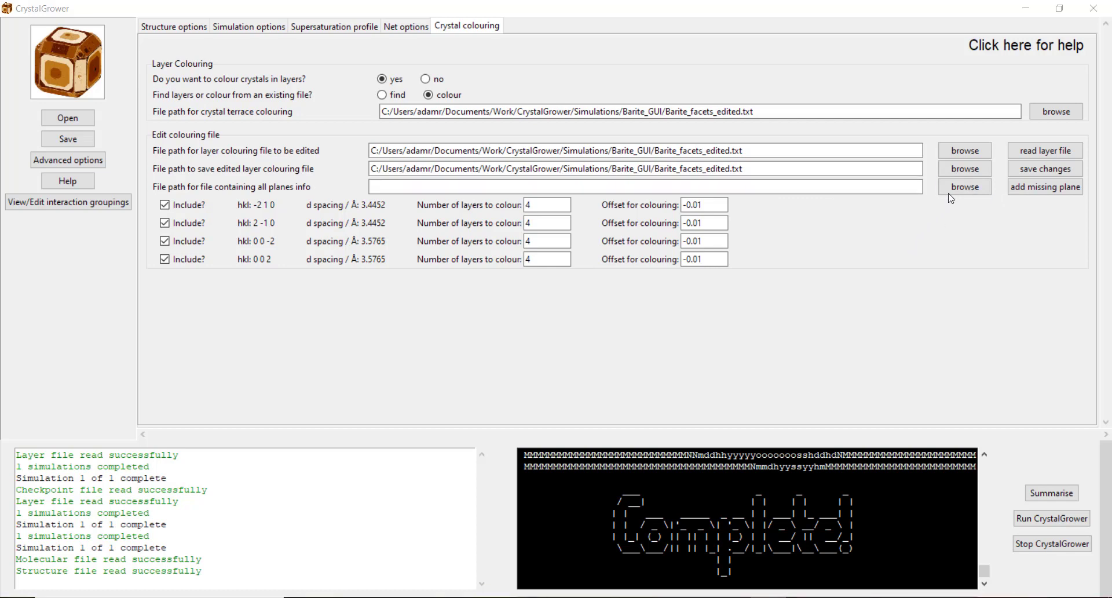
Set the file containing all planes info to Barite_test_1_facets_all.txt from Barite_GUI/20201007_1720/Barite_test_1.
click(964, 186)
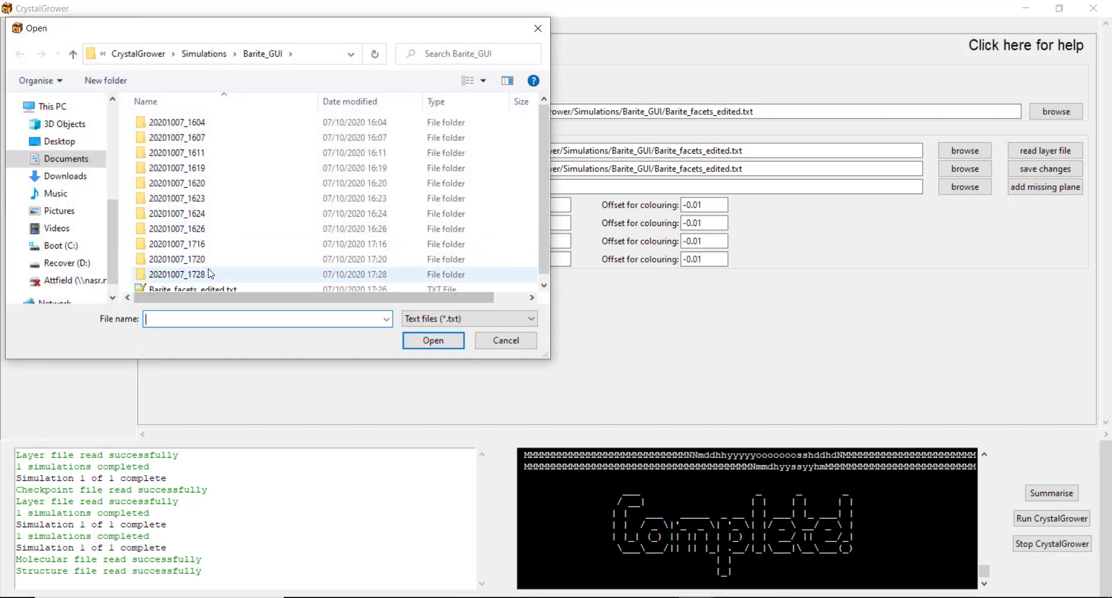
double_click(200, 258)
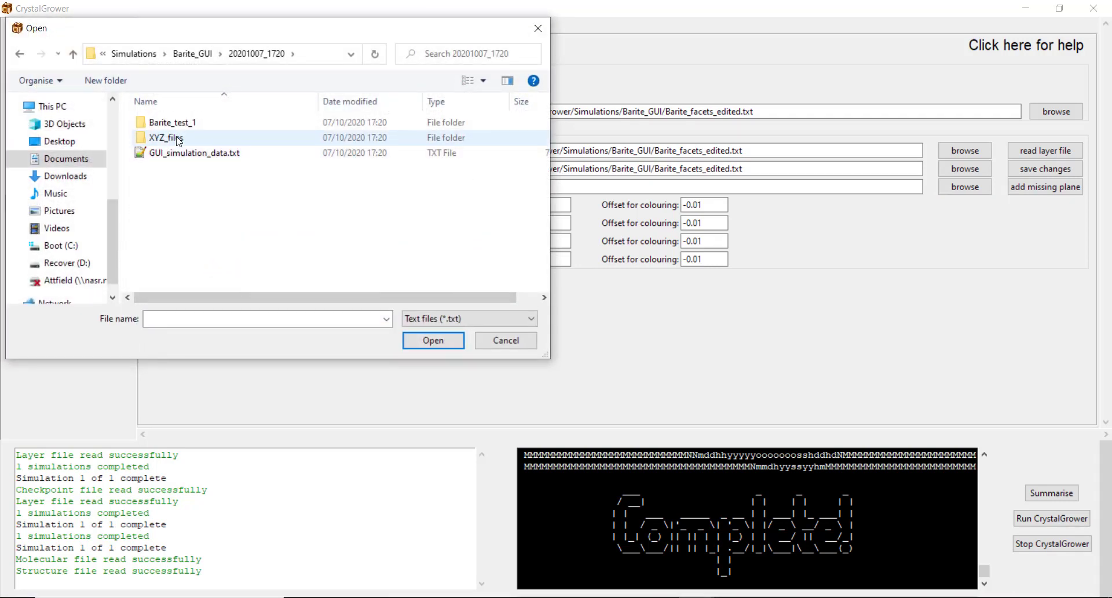
double_click(178, 141)
key(alt+Up)
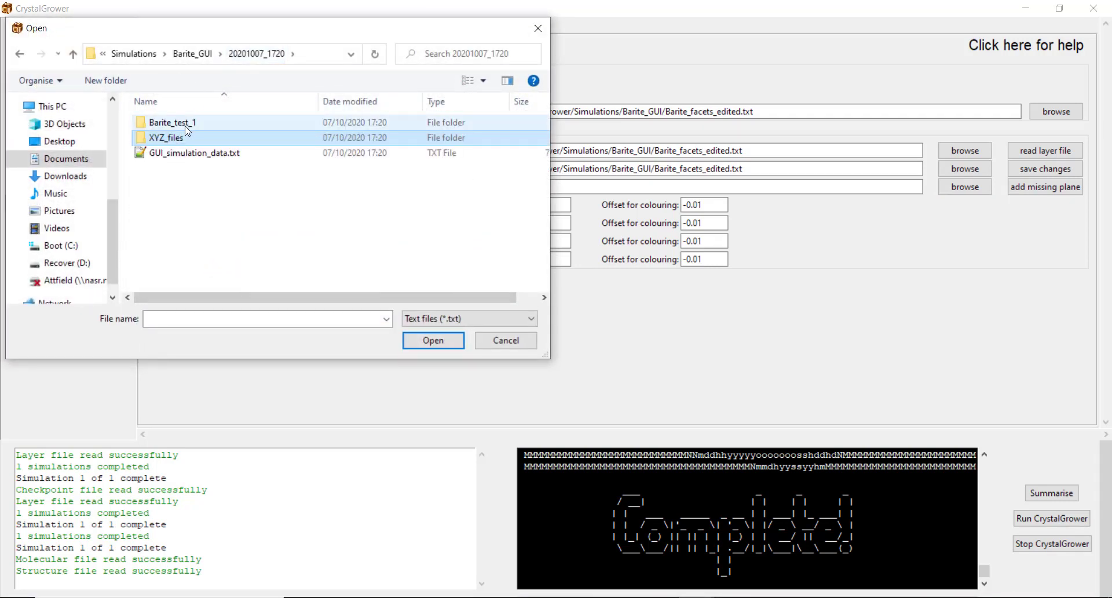
double_click(186, 124)
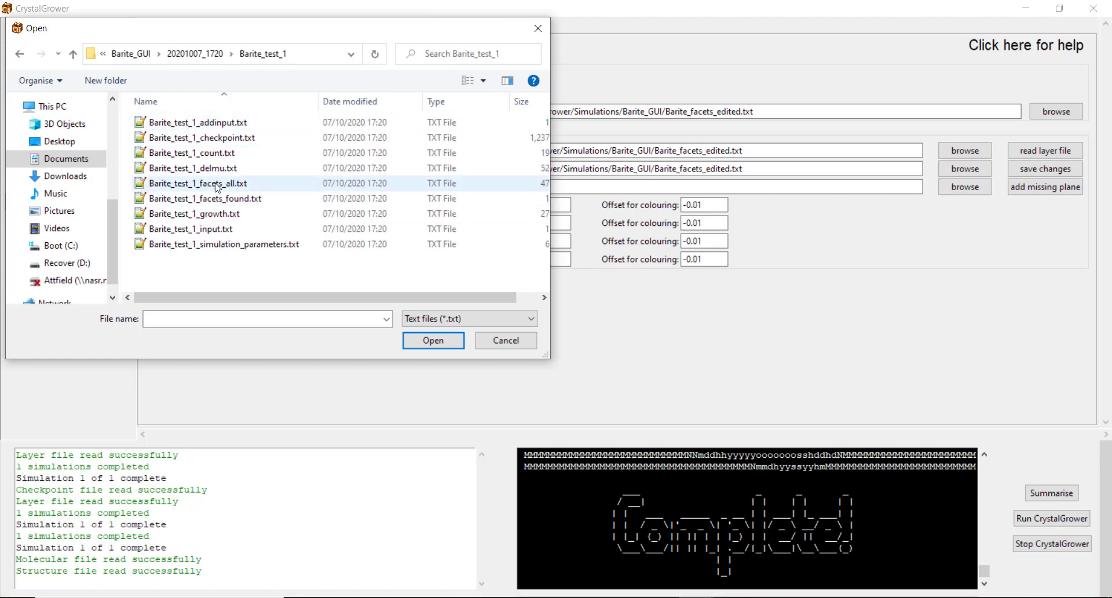
click(216, 185)
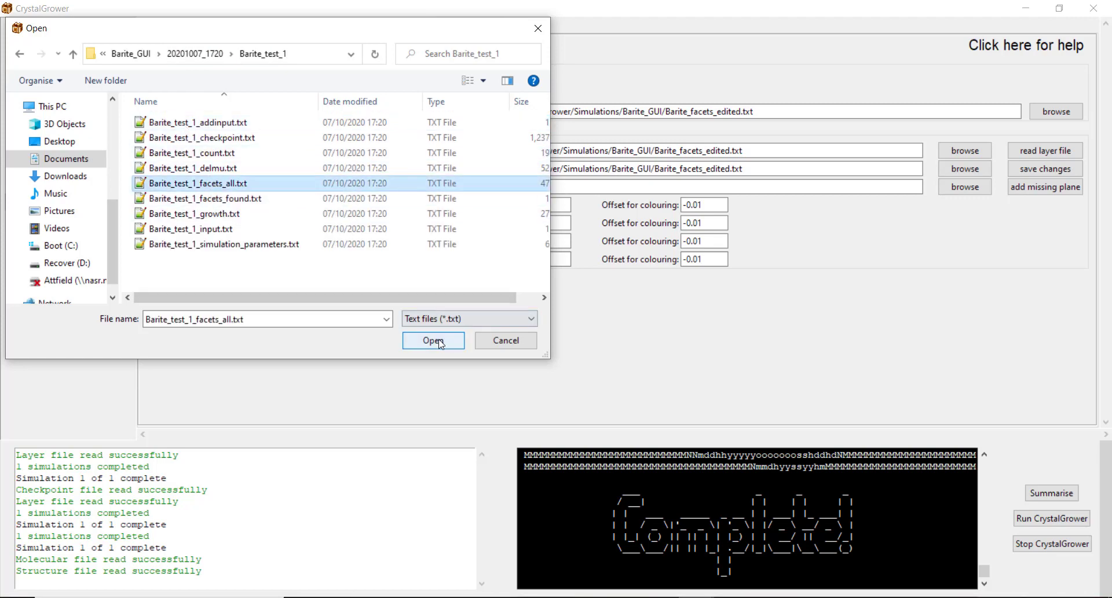
click(434, 341)
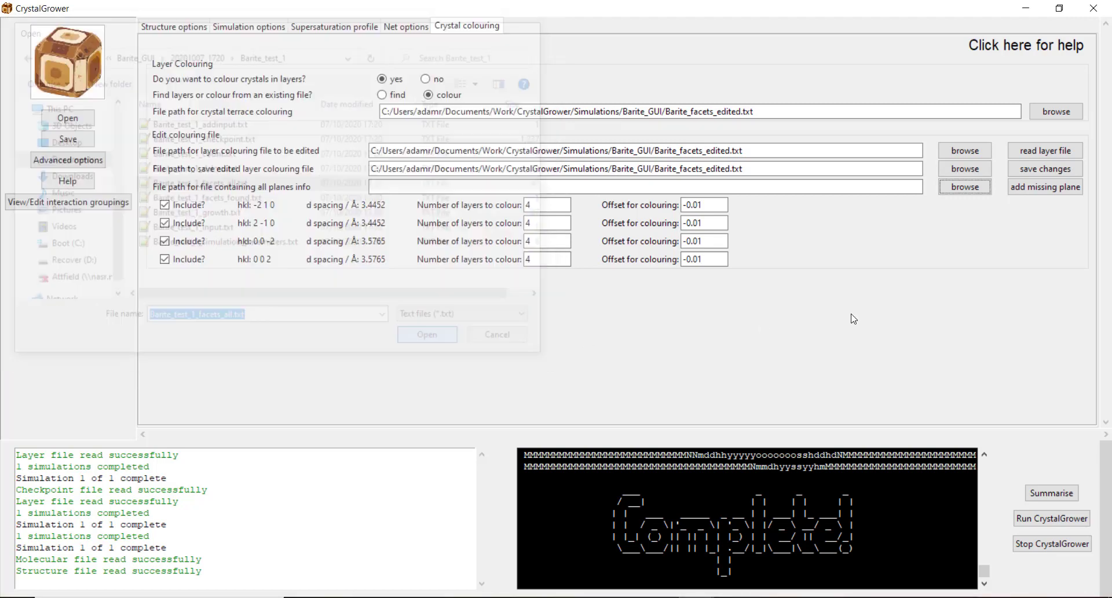
Add the missing plane hkl 2 1 0 and the planes with equal d spacing to the colouring list.
click(1033, 189)
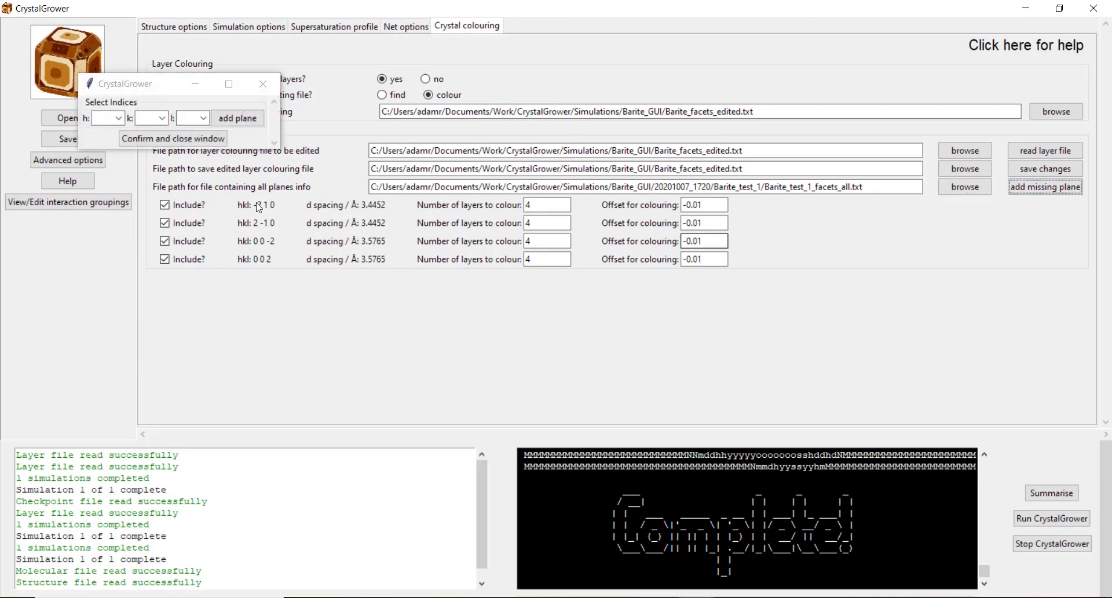
click(119, 119)
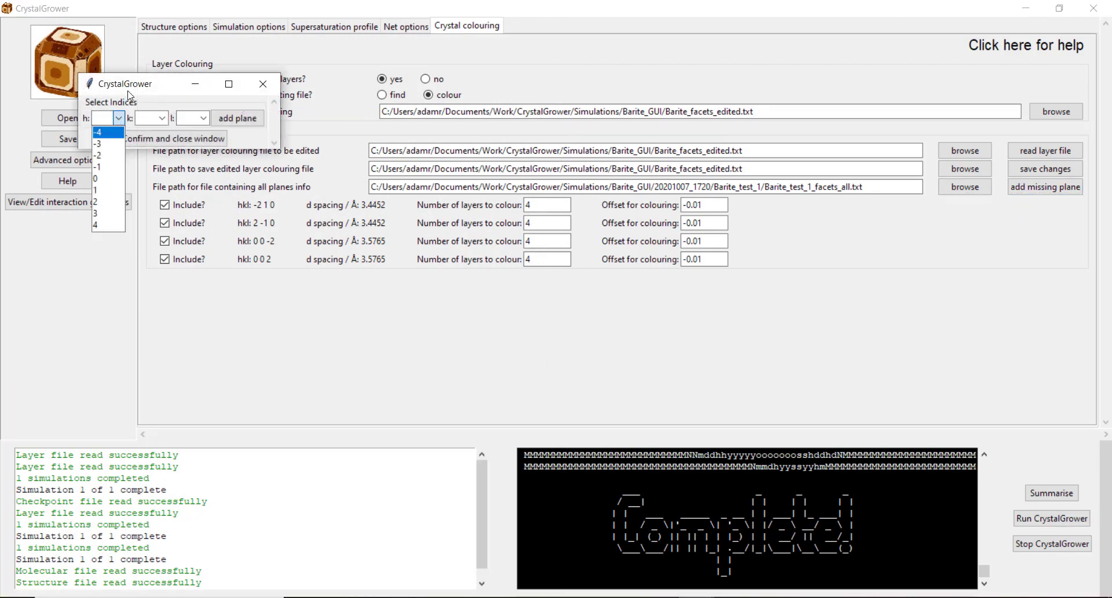
click(131, 96)
drag(145, 95, 808, 274)
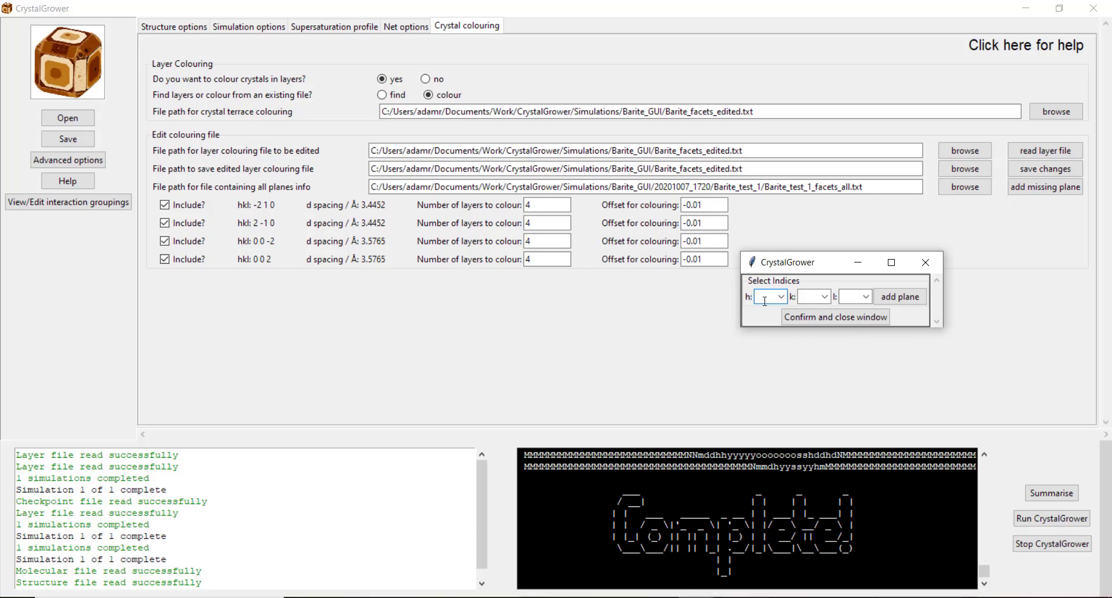
text(2)
key(Tab)
text(1)
key(Tab)
text(0)
click(900, 302)
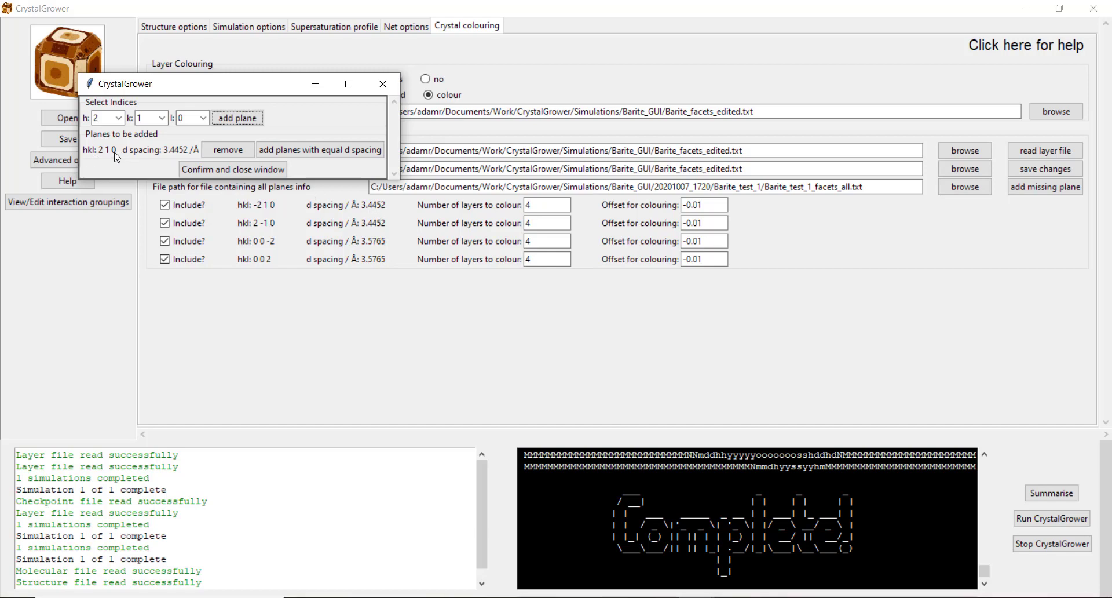
click(305, 150)
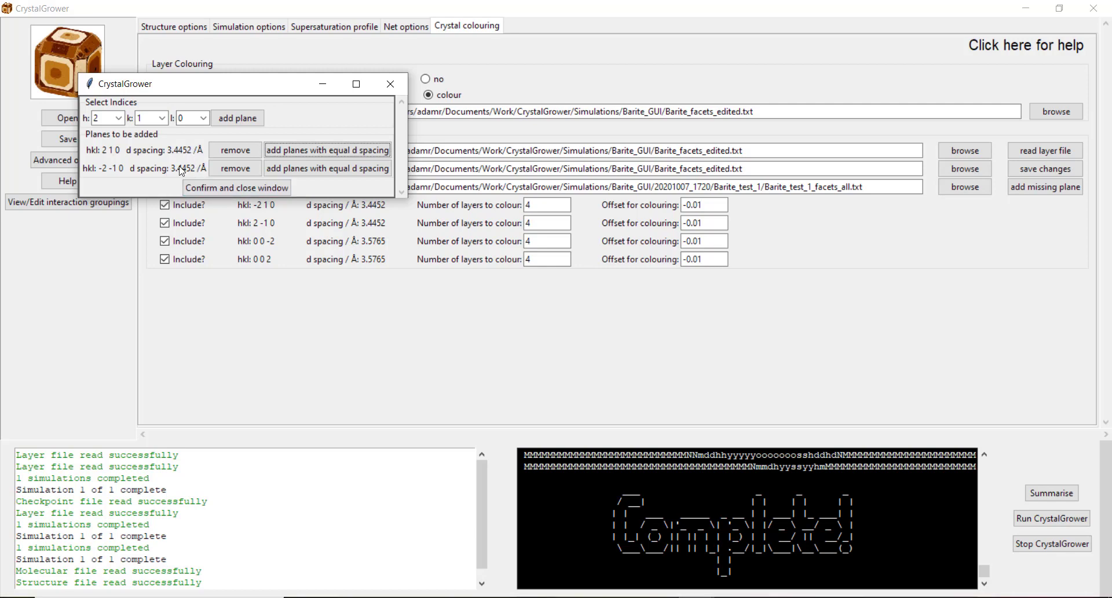
click(202, 191)
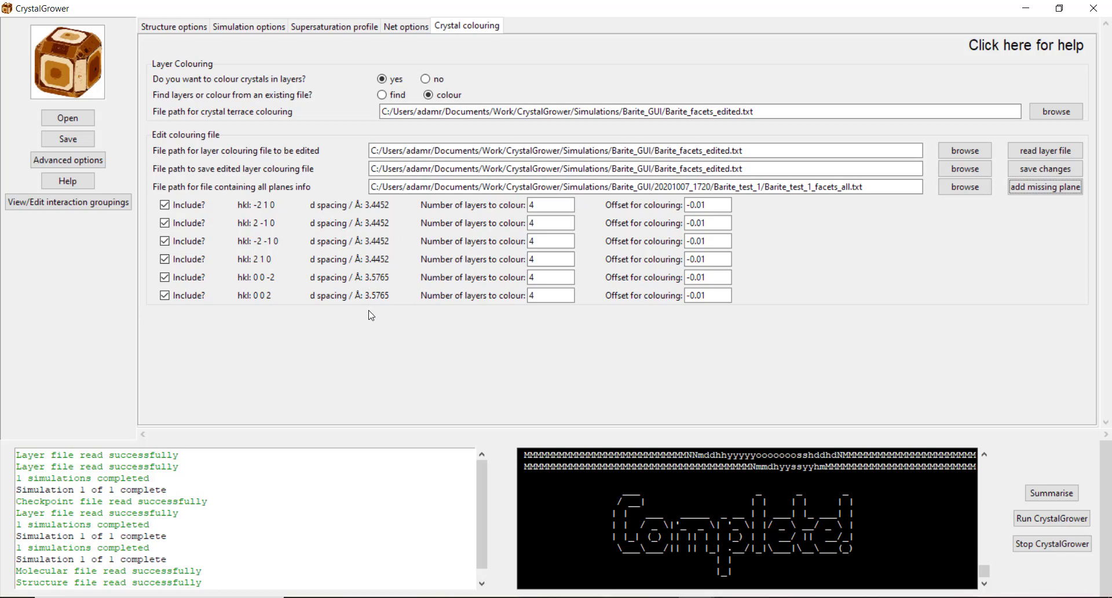
Save the changes to Barite_facets_edited.txt and run the simulation.
click(573, 209)
click(1037, 169)
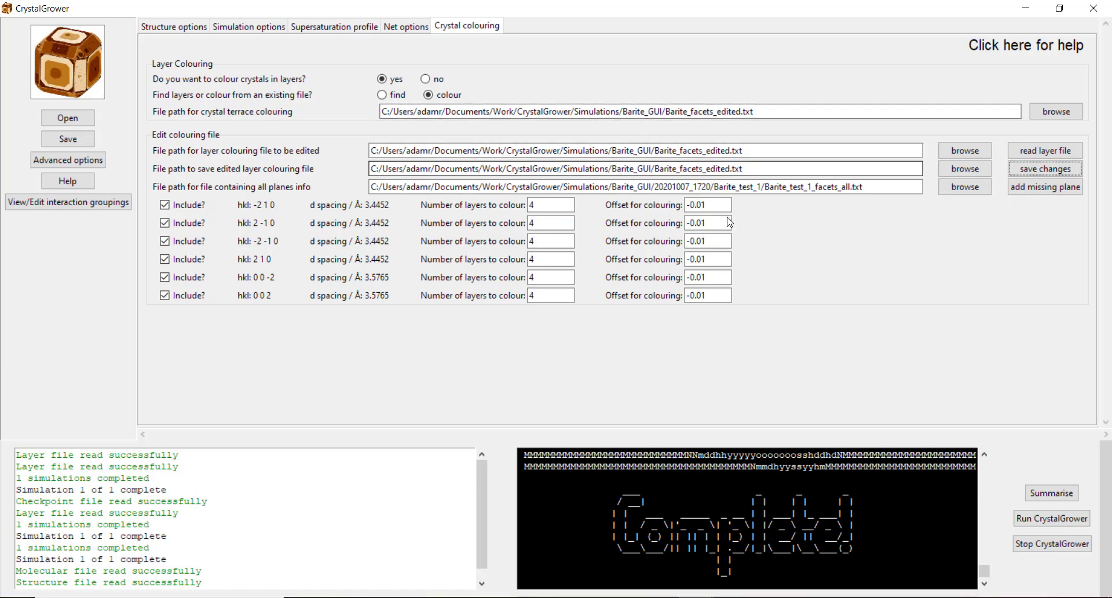
click(1032, 522)
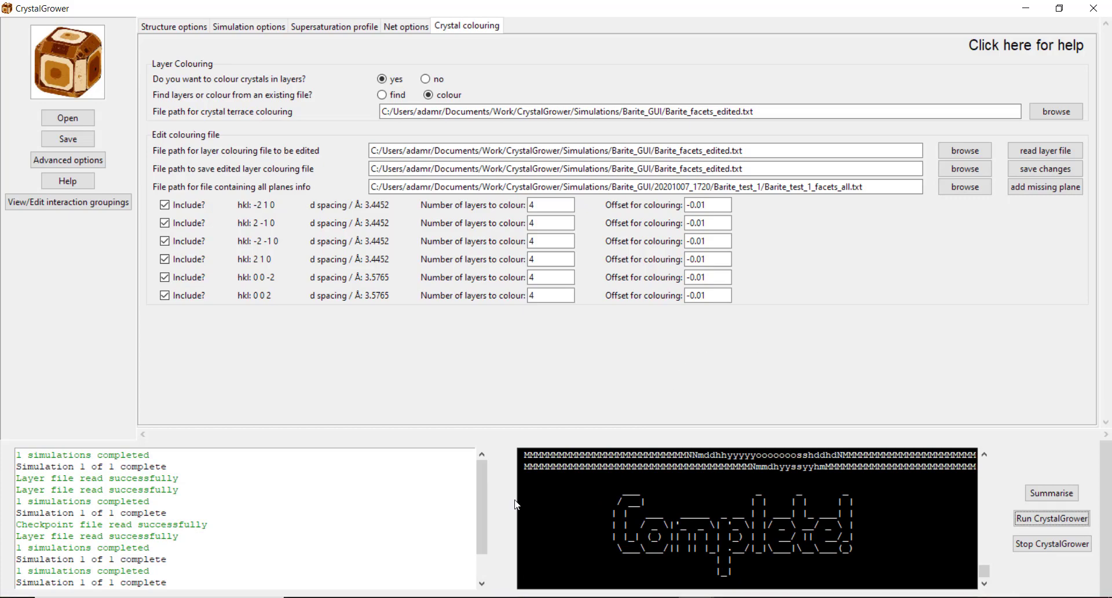
Open the visualiser XYZ file from Barite_GUI/20201008_1101/XYZ_files in OVITO with column 3 as Particle Type, and examine the crystal's top, underside and side faces.
click(445, 597)
double_click(196, 486)
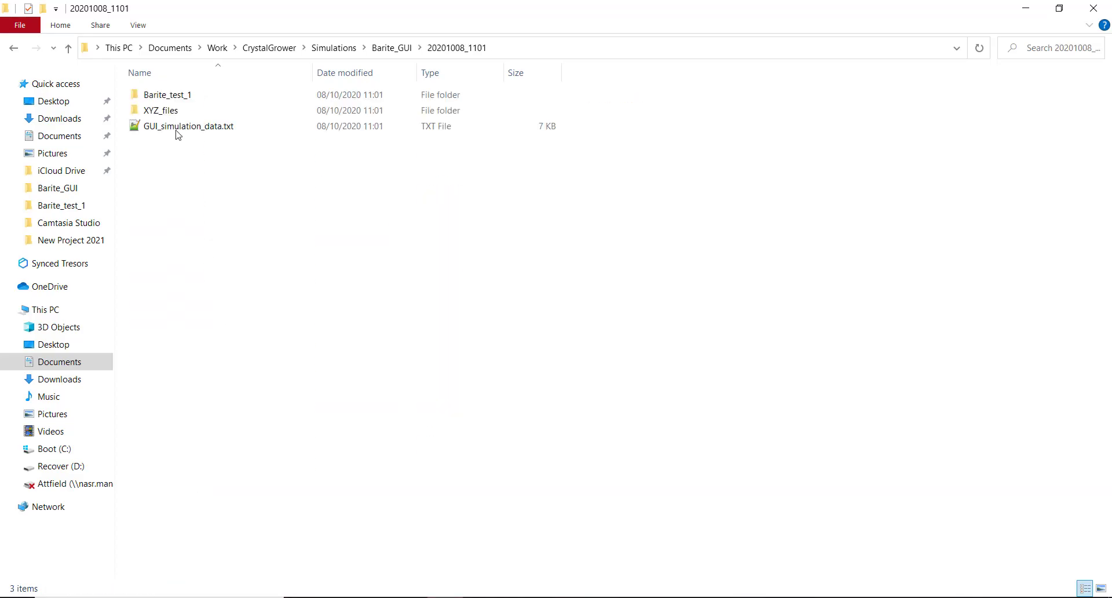
double_click(184, 111)
double_click(204, 97)
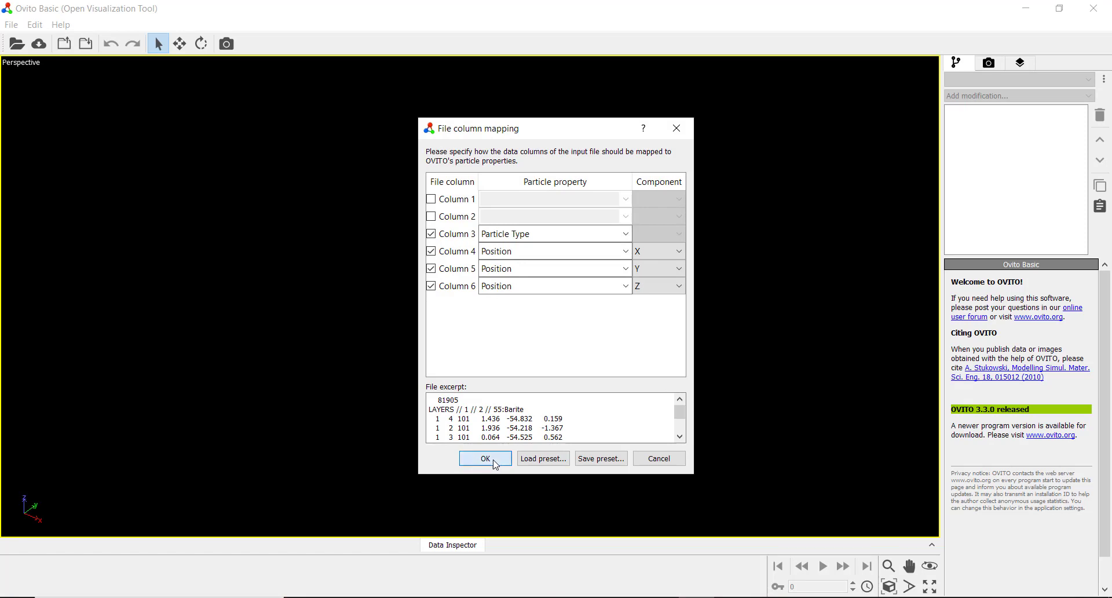
click(486, 458)
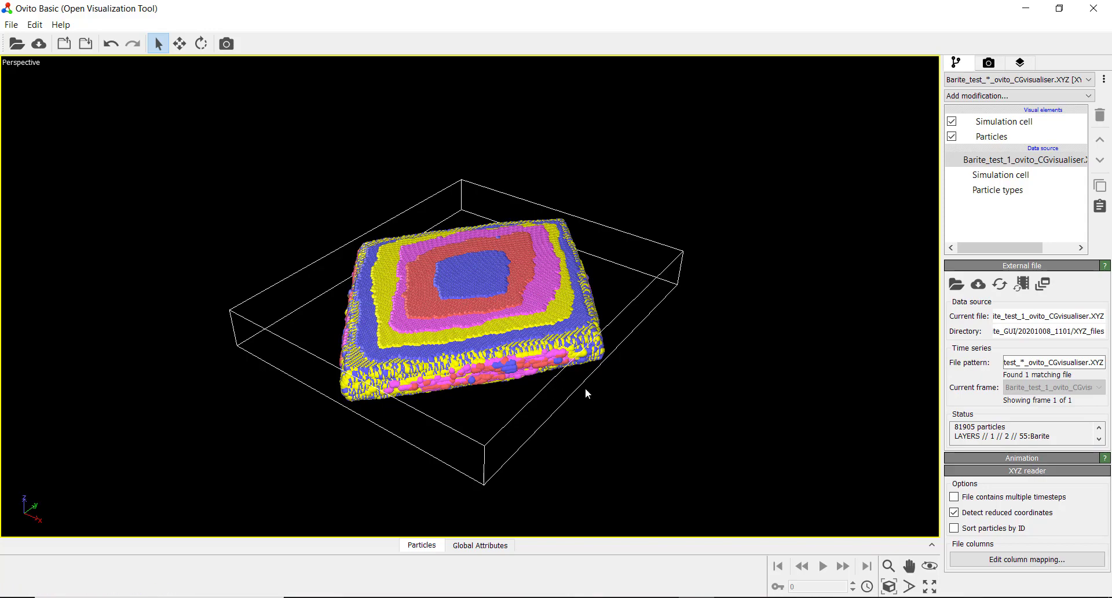
drag(586, 390, 508, 360)
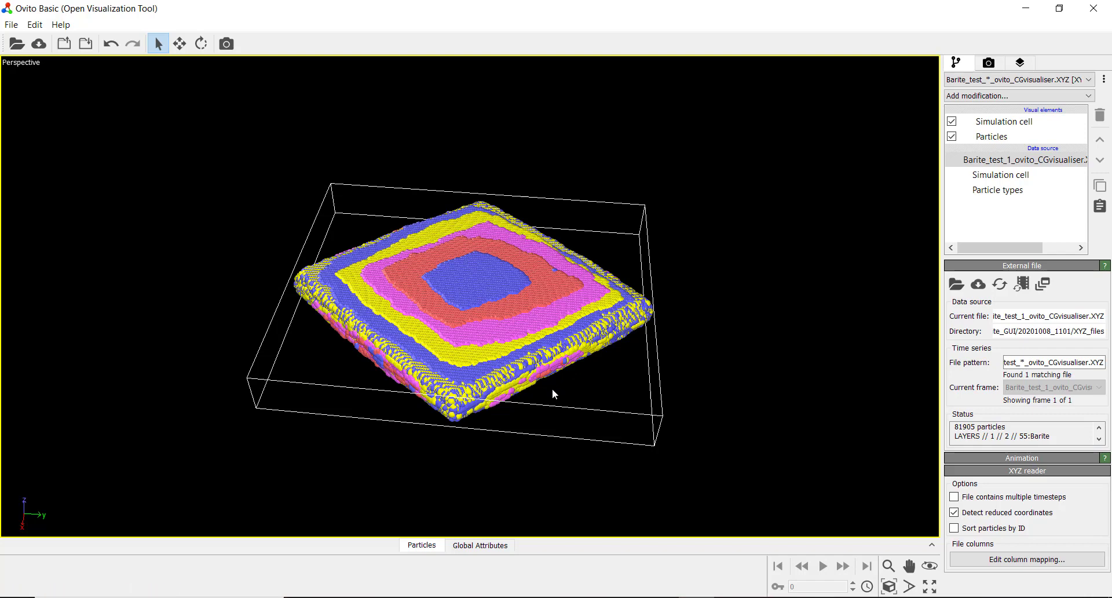
drag(544, 469, 538, 273)
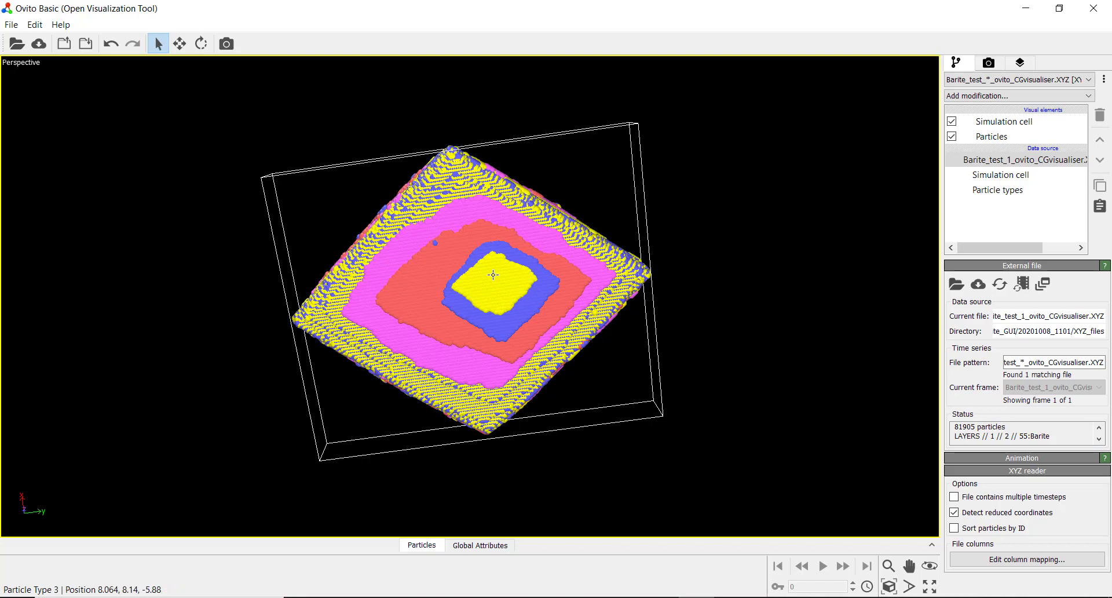
drag(493, 275, 464, 383)
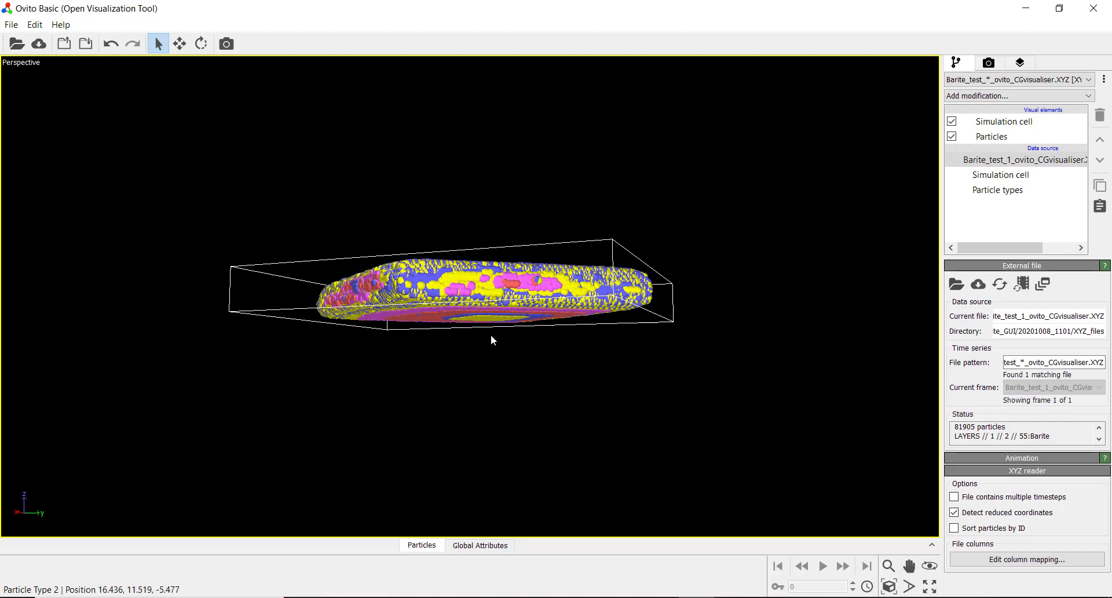
mouse_move(492, 338)
mouse_down()
mouse_move(465, 255)
mouse_move(489, 339)
mouse_up()
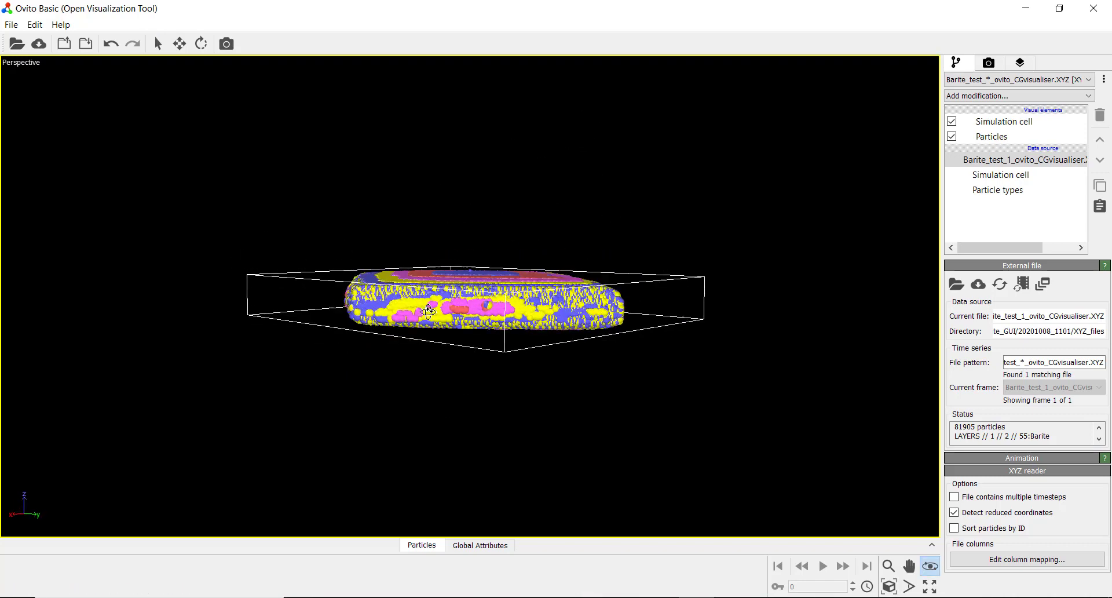
key(Escape)
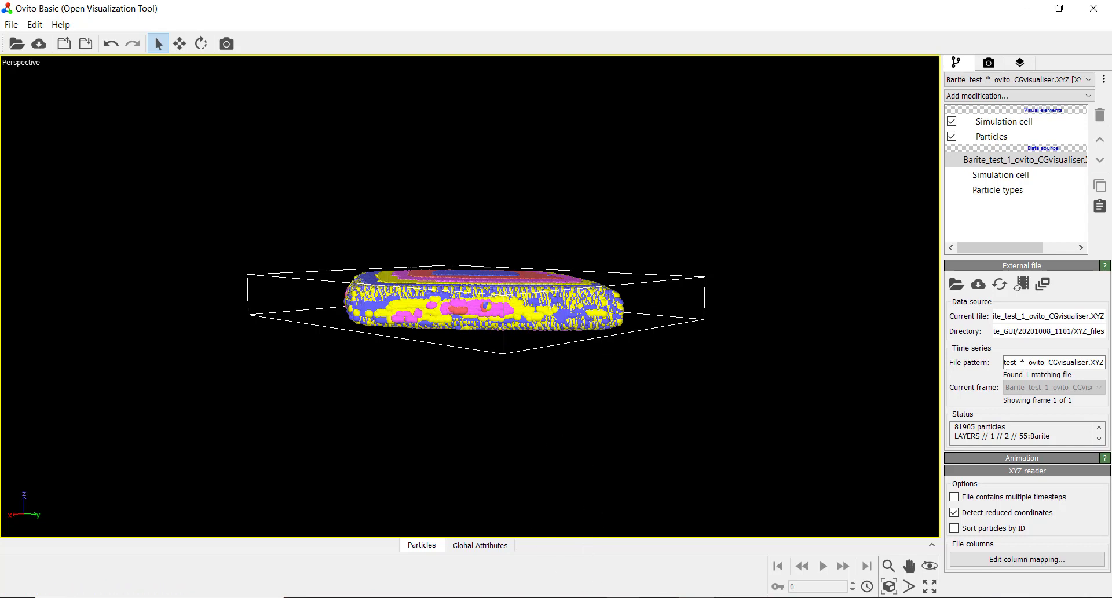
Switch to CrystalGrower and change the save path for the edited layer colouring file to Barite_facets_edited_2.txt.
mouse_move(623, 596)
click(701, 544)
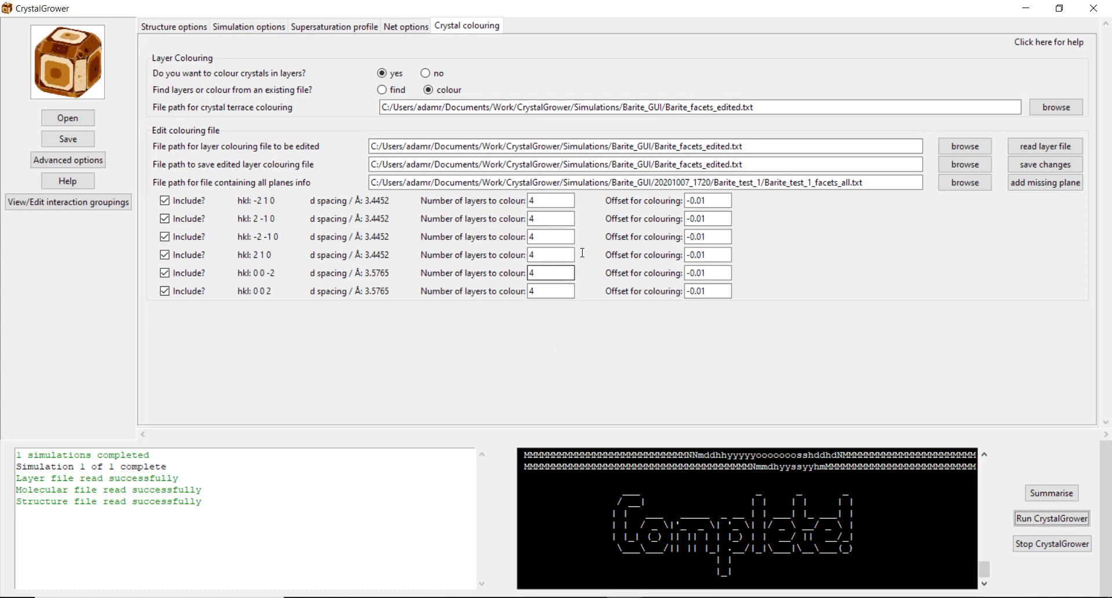
click(729, 164)
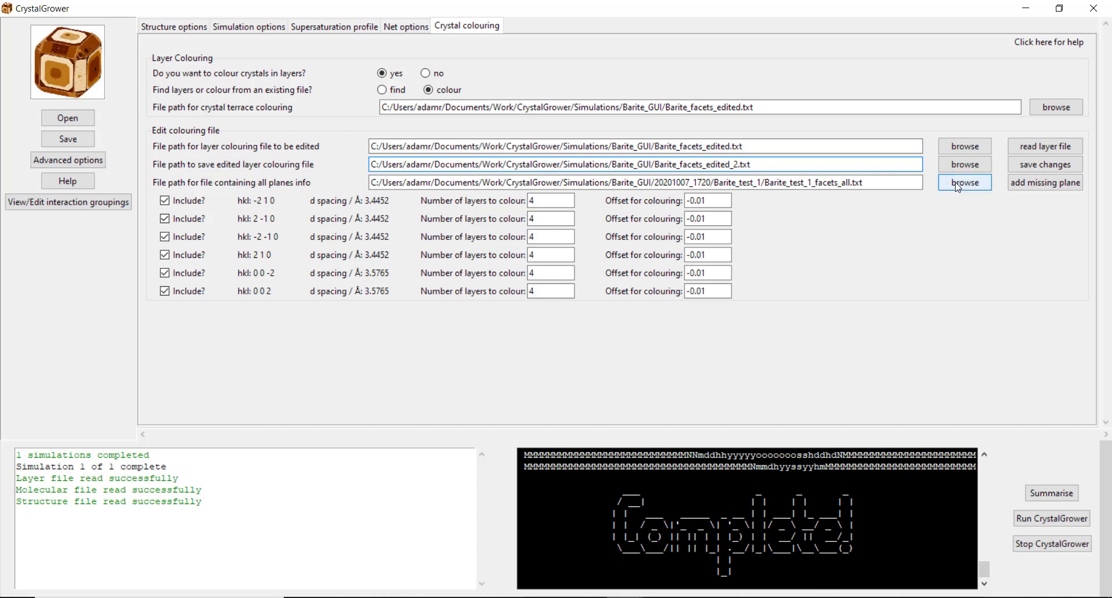
Save the edited colouring file and set the number of layers to colour to 8 for all four 2 1 0-type planes.
click(1036, 163)
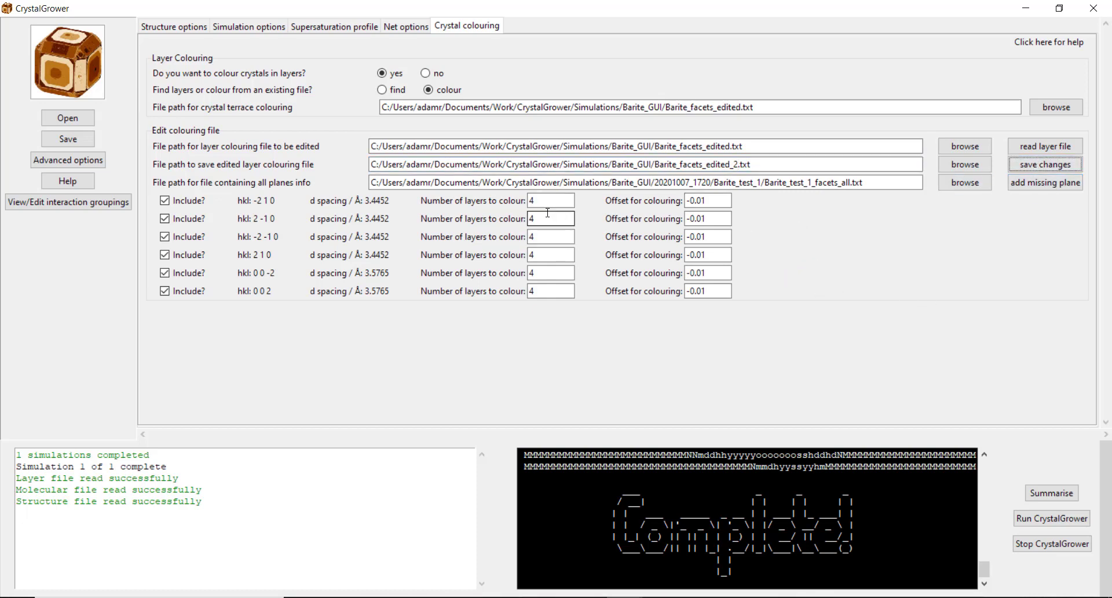
drag(548, 200, 526, 218)
text(88)
click(524, 237)
key(BackSpace)
text(8)
drag(545, 255, 526, 255)
text(8)
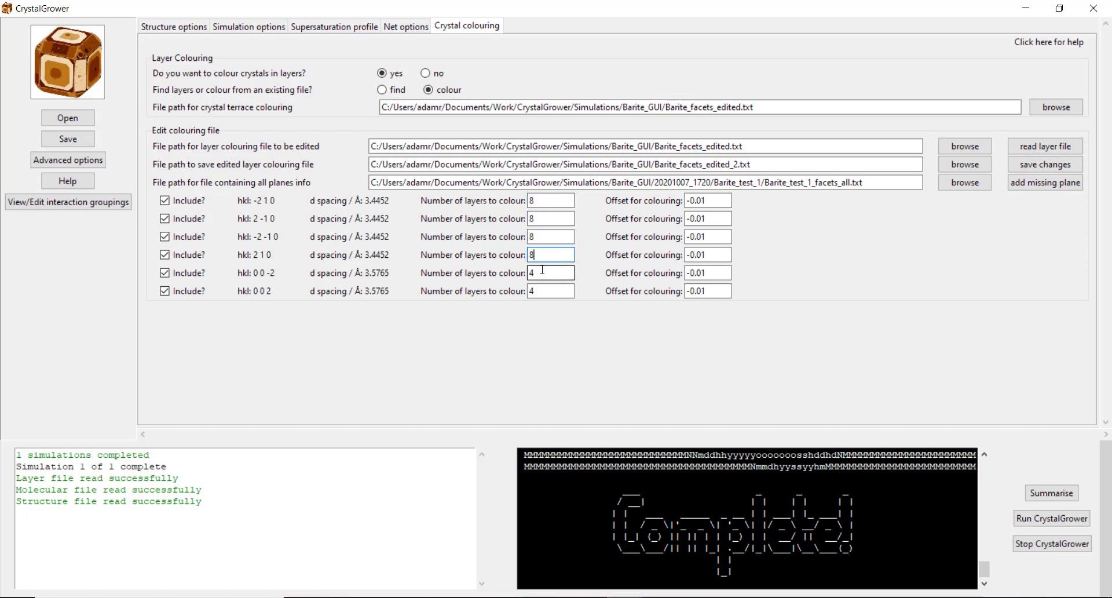
Set the number of layers to colour to 8 for hkl 0 0 -2 and 6 for hkl 0 0 2.
click(548, 278)
double_click(531, 274)
text(8)
click(533, 292)
text(6)
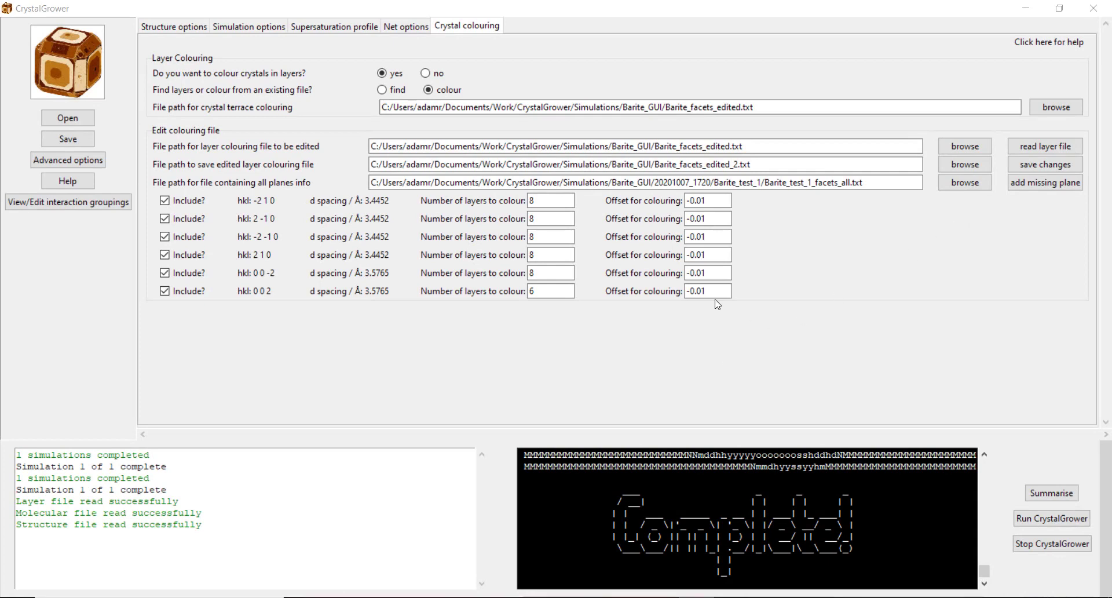
Save the layer changes and run the simulation with Barite_facets_edited_2.txt as the crystal terrace colouring file.
click(1023, 164)
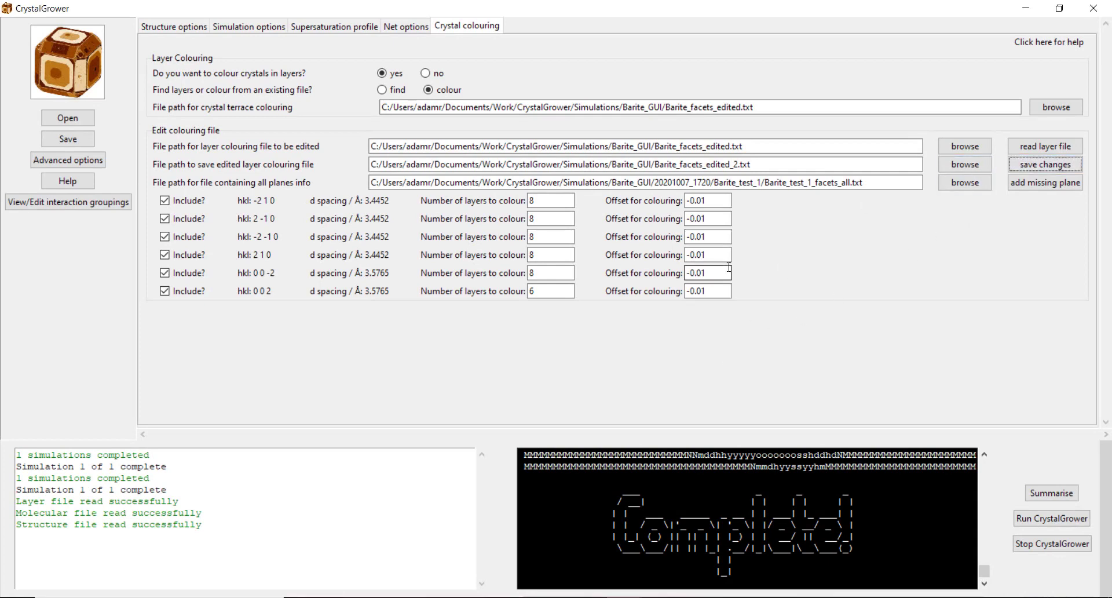
click(740, 108)
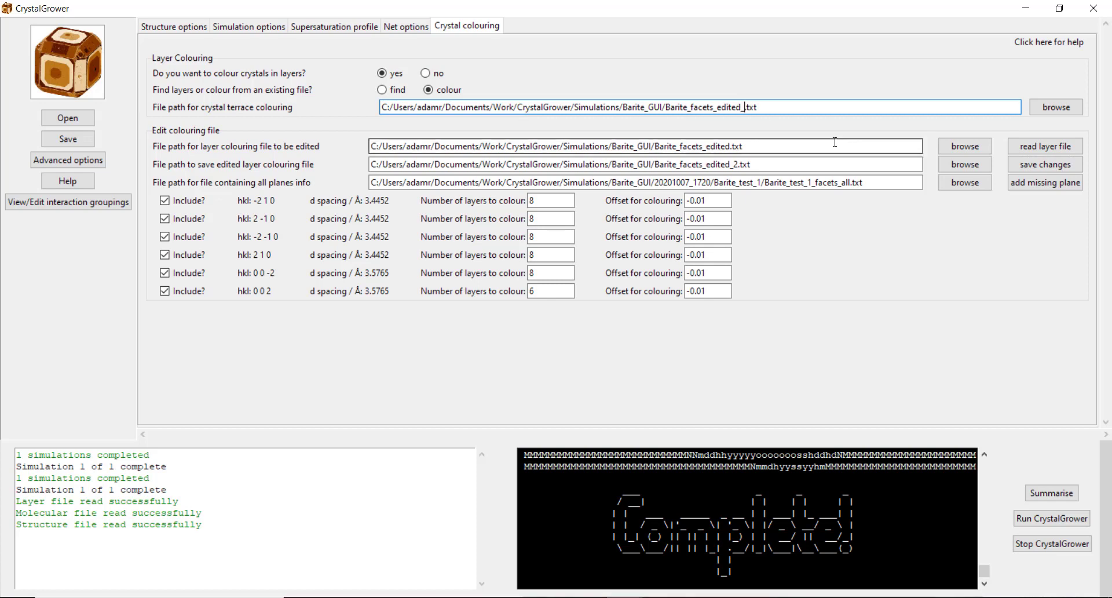
text(2)
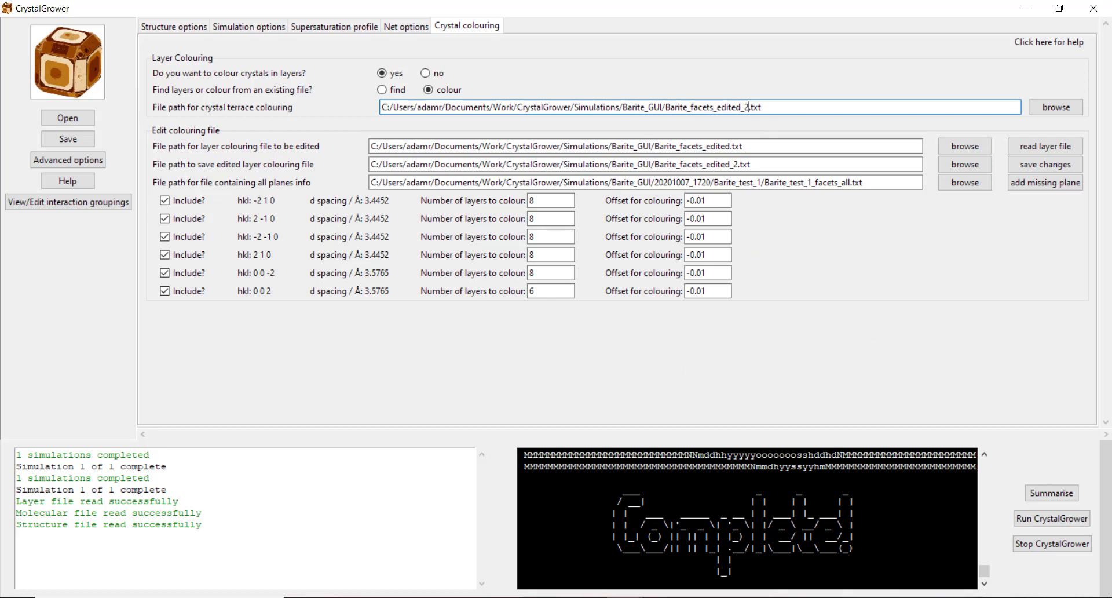
click(1042, 526)
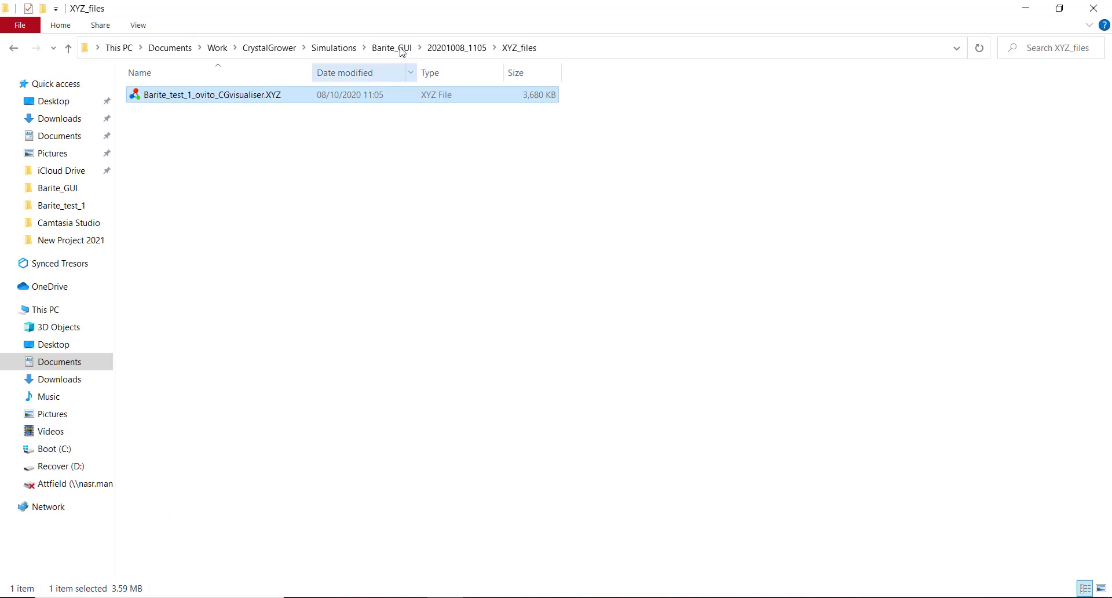
Open the visualiser XYZ file from Barite_GUI/20201008_1106/XYZ_files in OVITO with column 3 as Particle Type.
click(396, 47)
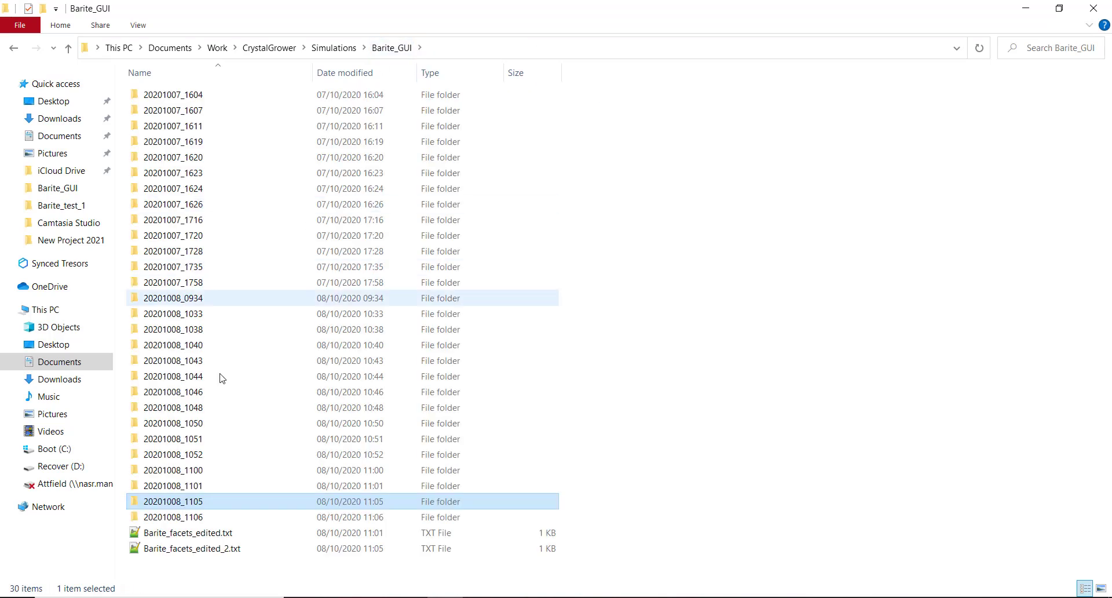
double_click(173, 517)
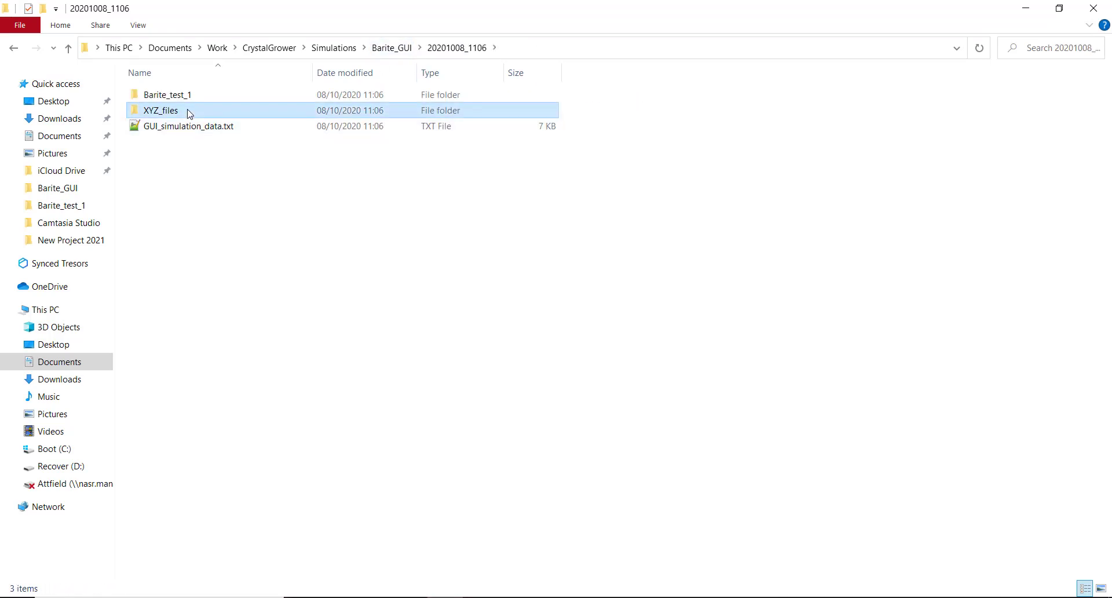
double_click(189, 111)
double_click(218, 94)
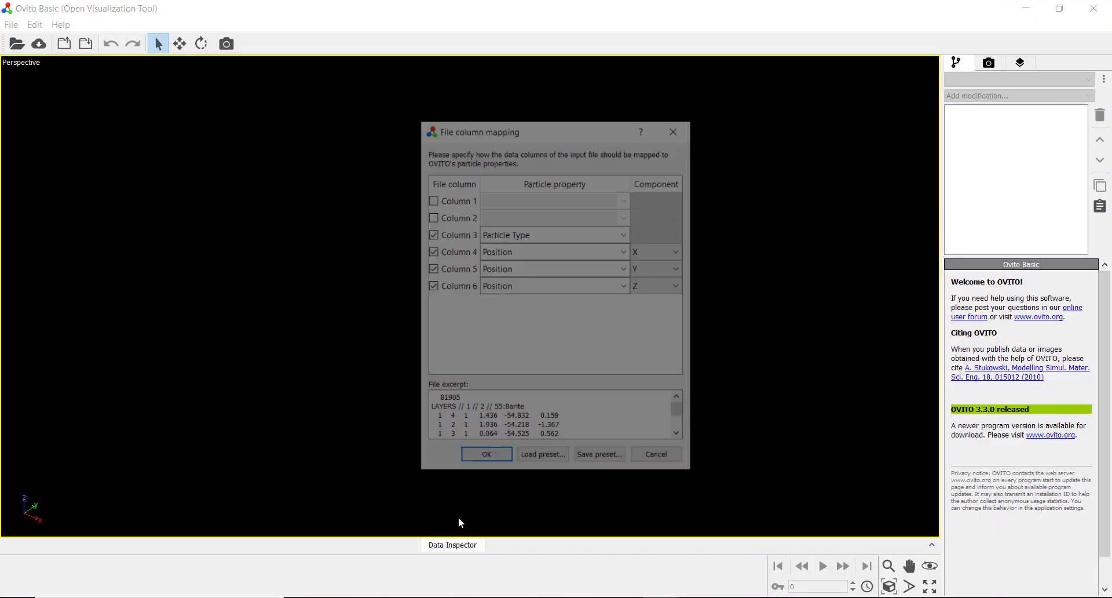
click(486, 455)
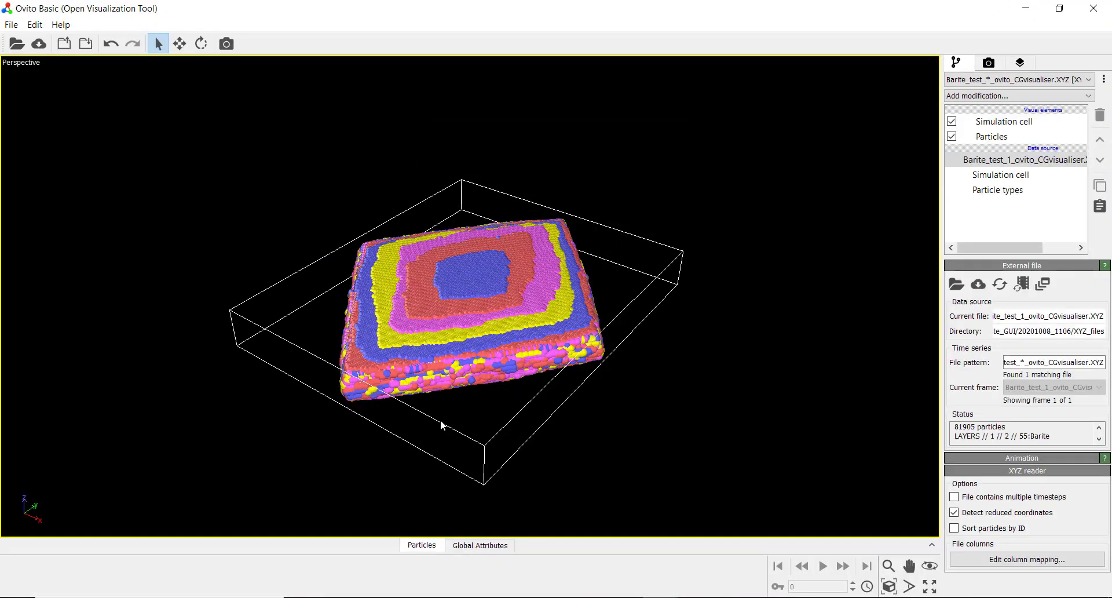
Examine the layer colouring on the recoloured crystal's top, underside and side faces.
mouse_move(440, 426)
mouse_down()
mouse_move(347, 427)
mouse_move(388, 449)
mouse_move(437, 417)
mouse_move(441, 435)
mouse_up()
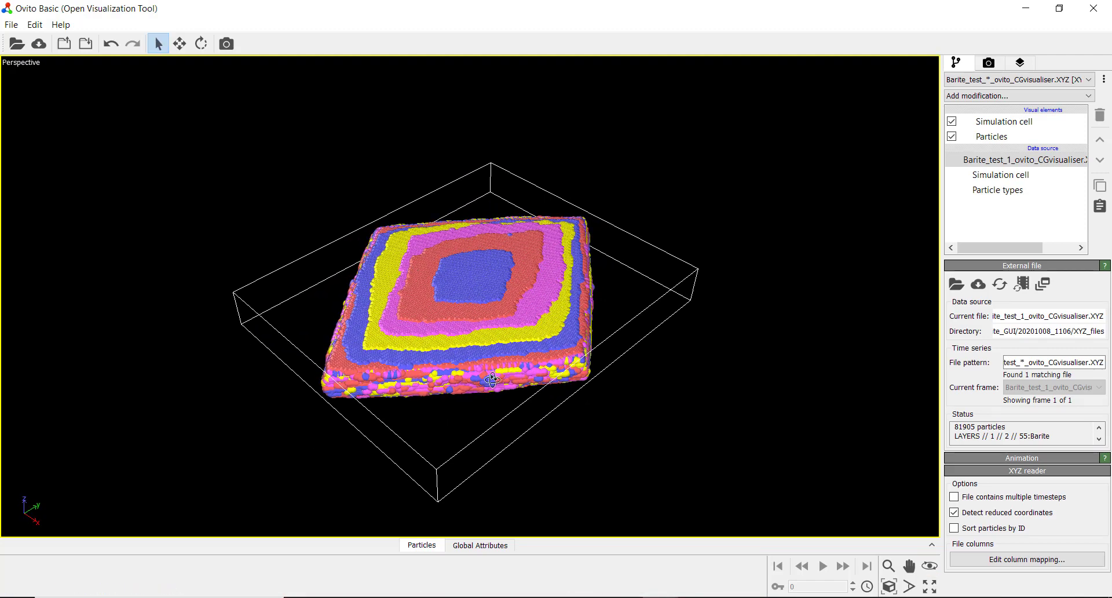
drag(492, 380, 560, 282)
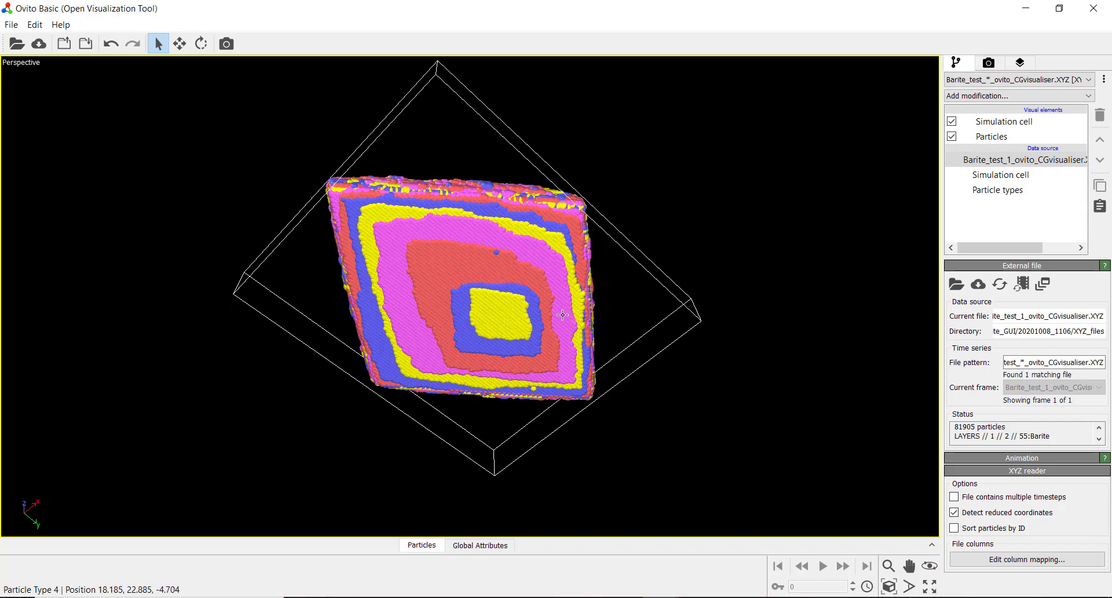
drag(541, 276, 509, 335)
right_click(509, 336)
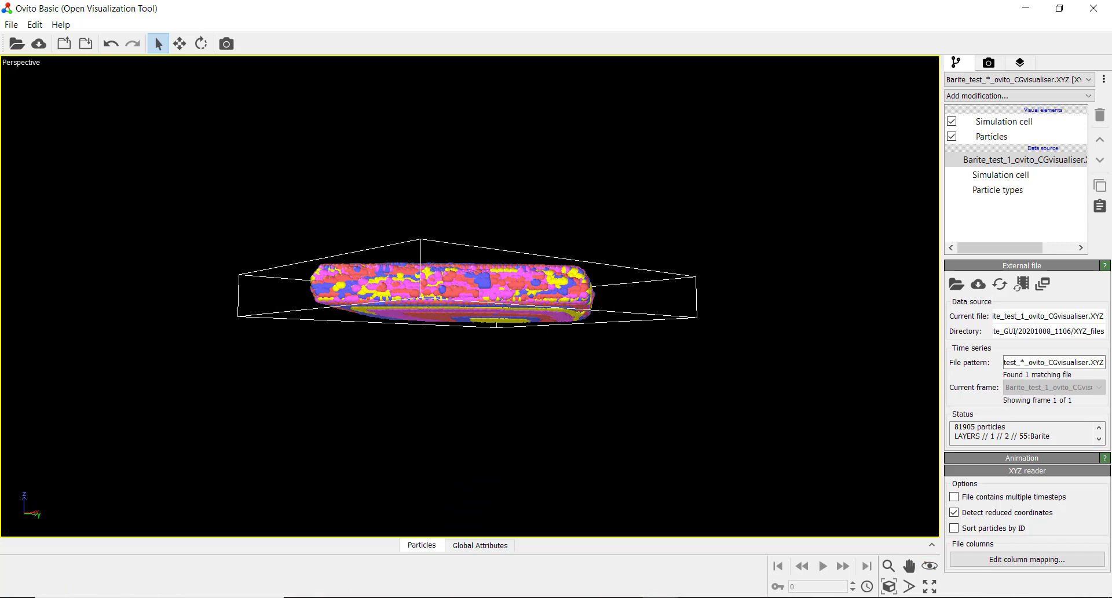
Switch to CrystalGrower and set the layers for hkl 0 0 -2 to 9 and the colouring offset for hkl 2 1 0 and -2 -1 0 to 0.1.
click(691, 561)
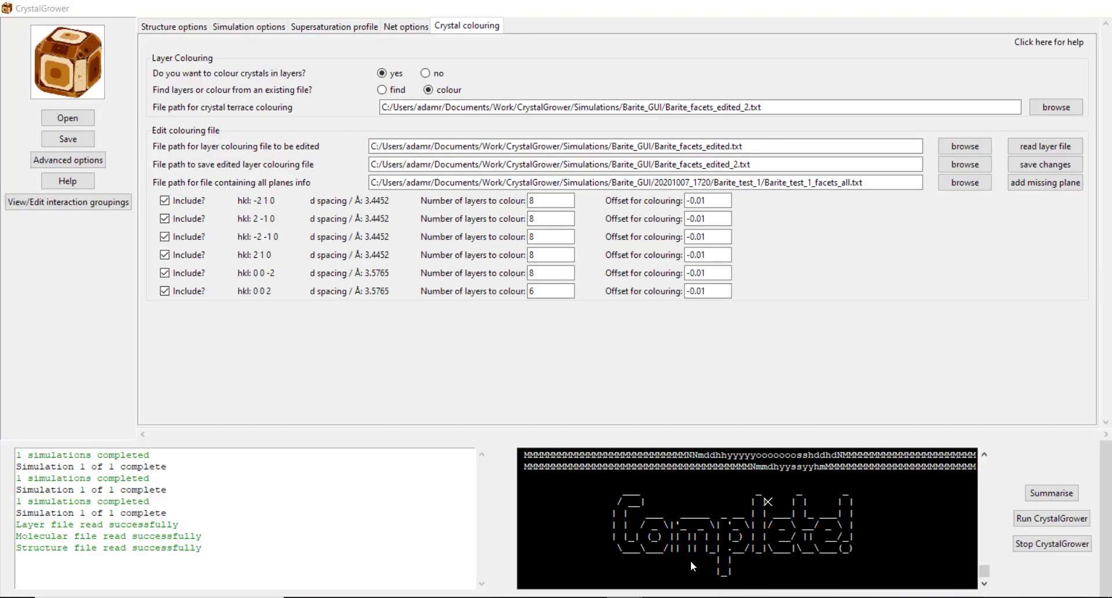
click(698, 200)
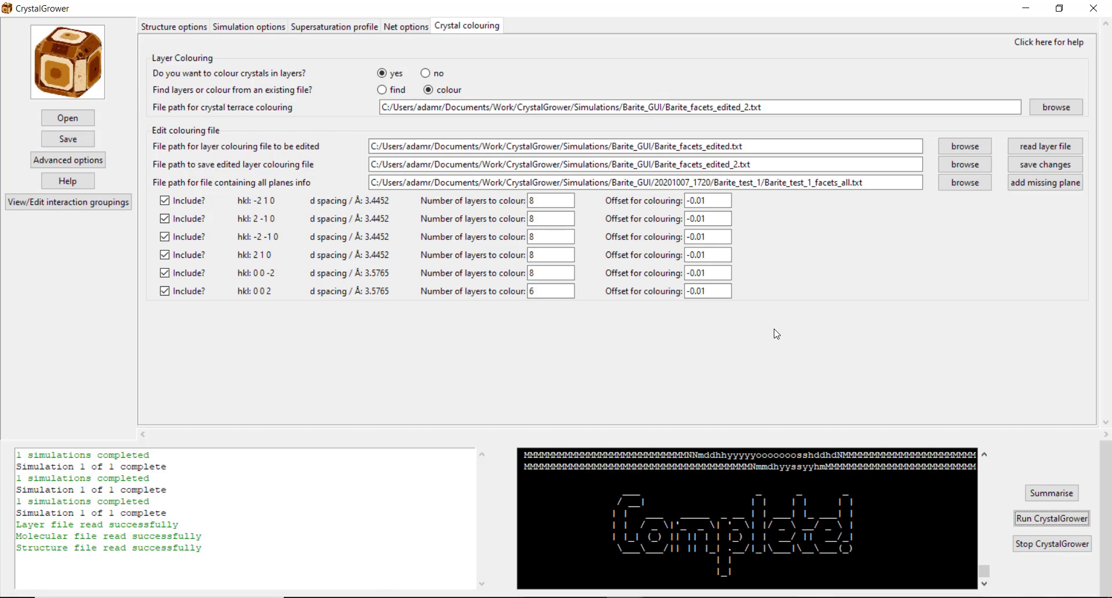
double_click(531, 273)
text(9)
double_click(696, 260)
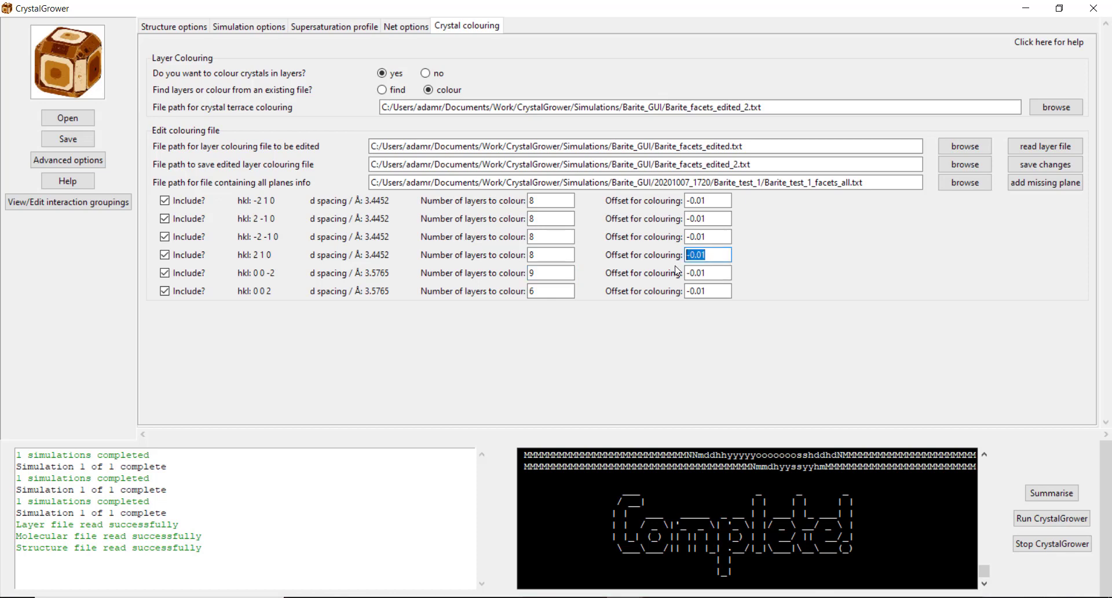
text(0.)
drag(715, 218, 675, 242)
text(0.1)
Save the edited layers to Barite_facets_edited_3.txt and run the simulation with that file as the crystal terrace colouring file.
click(736, 164)
text(3)
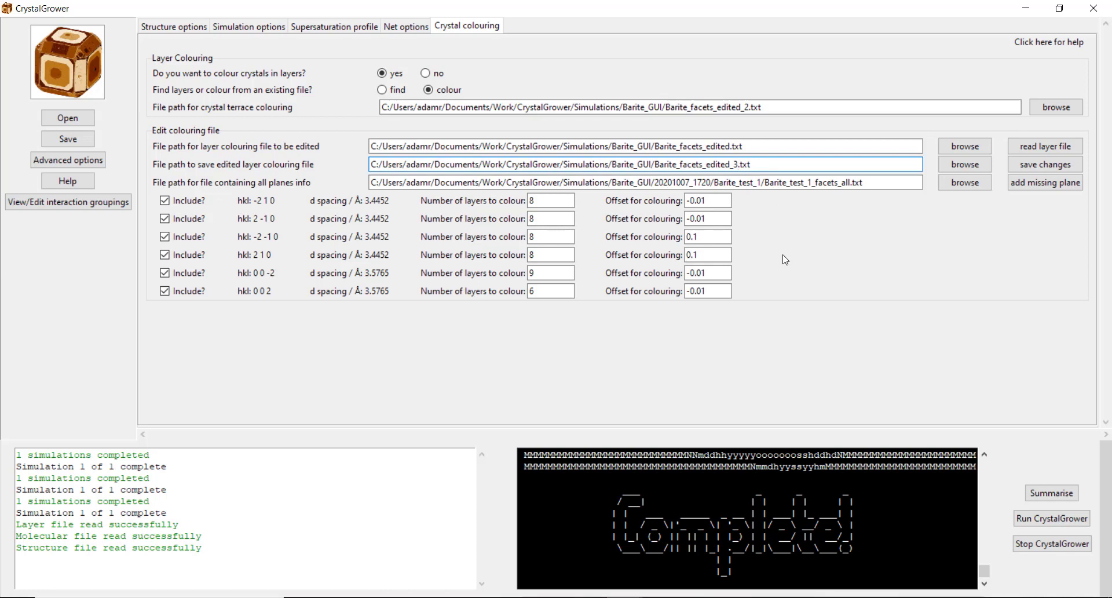
click(1027, 166)
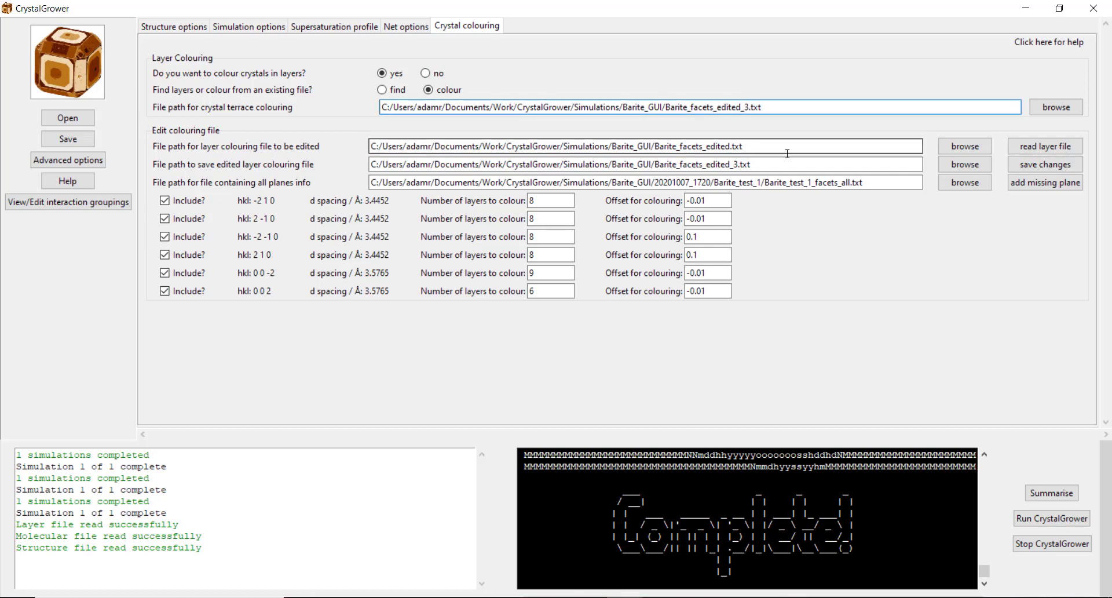
click(1026, 518)
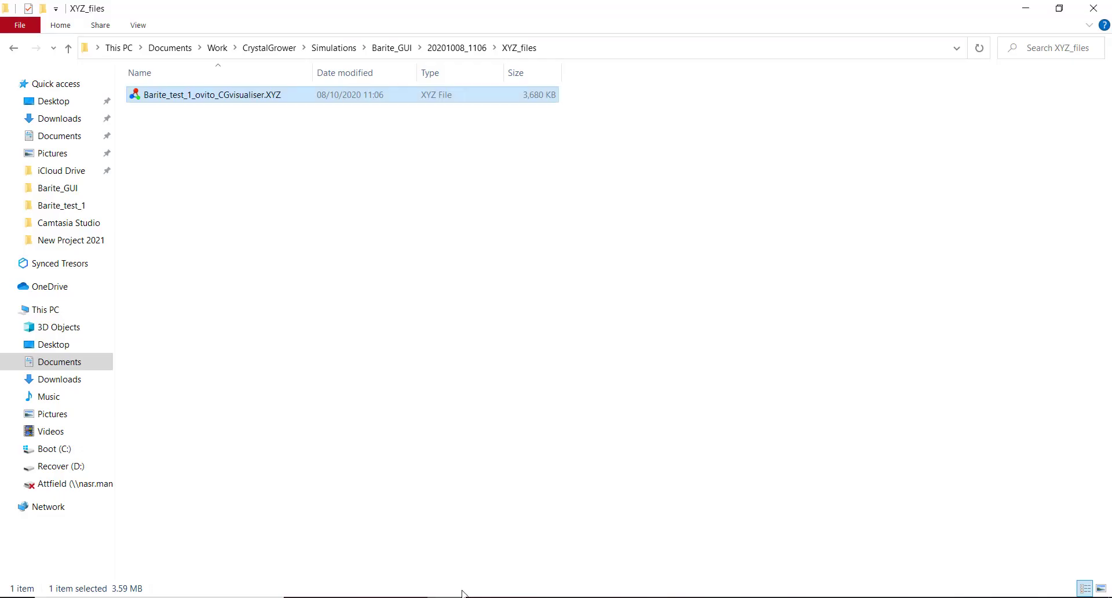
Open the visualiser XYZ file from Barite_GUI/20201008_1109/XYZ_files in OVITO with column 3 as Particle Type.
click(392, 47)
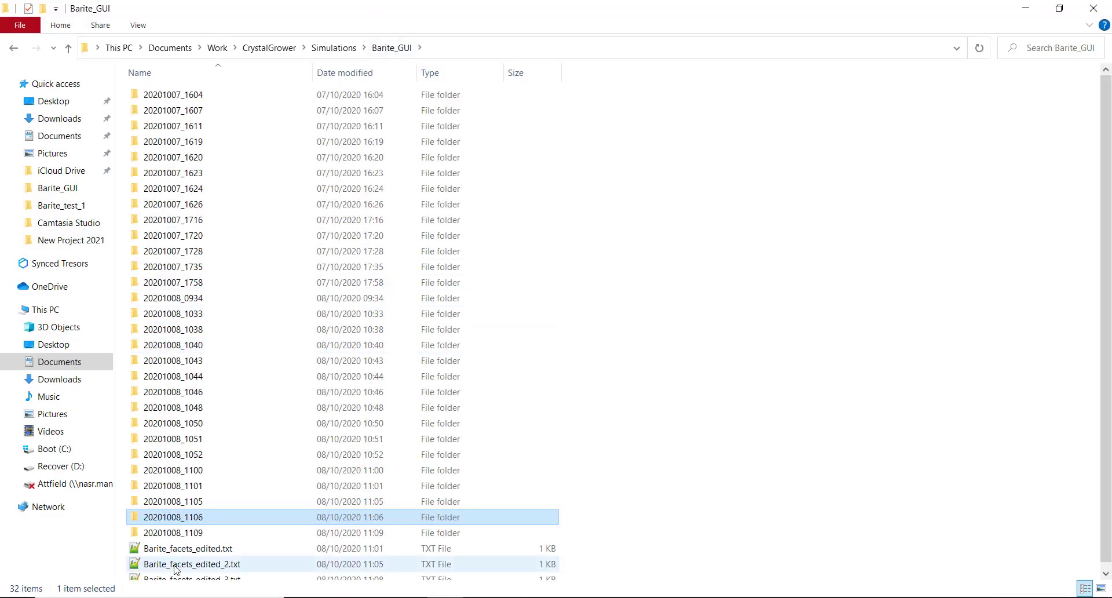
double_click(191, 536)
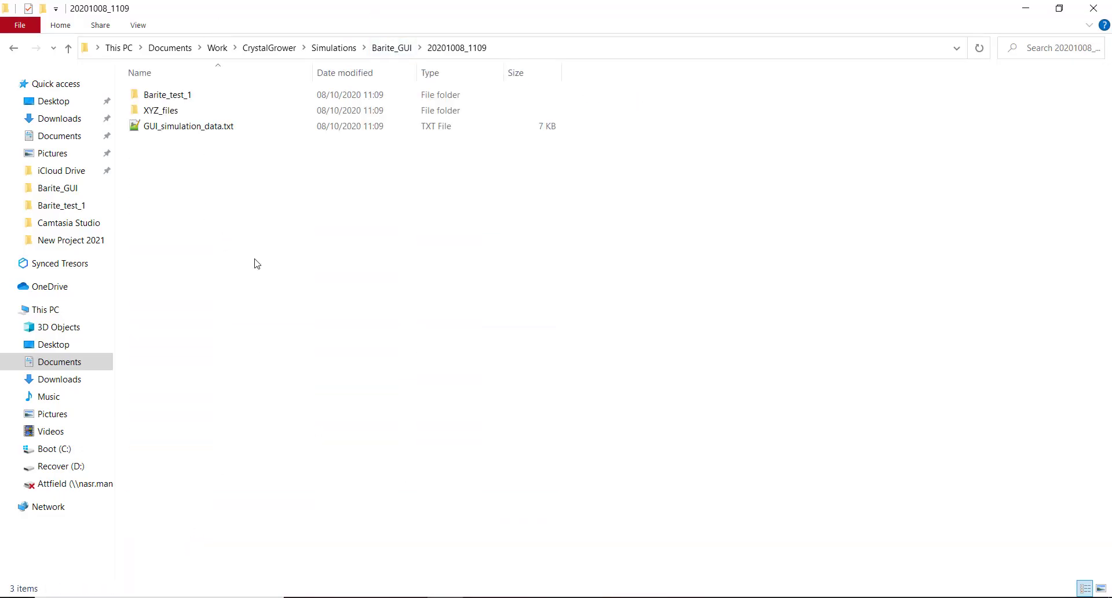
double_click(194, 112)
double_click(181, 96)
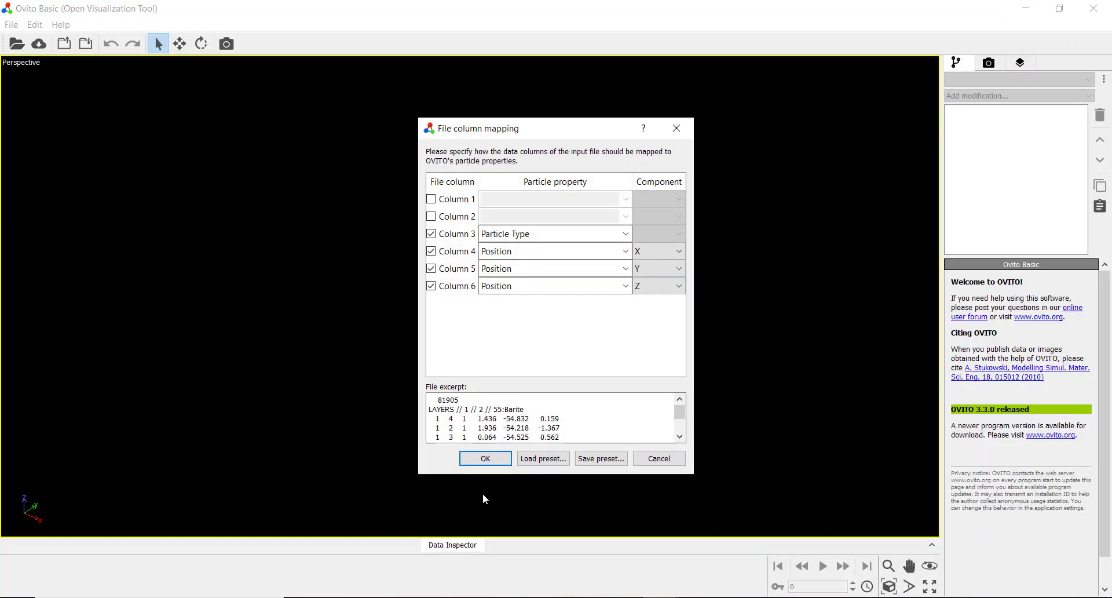
click(485, 458)
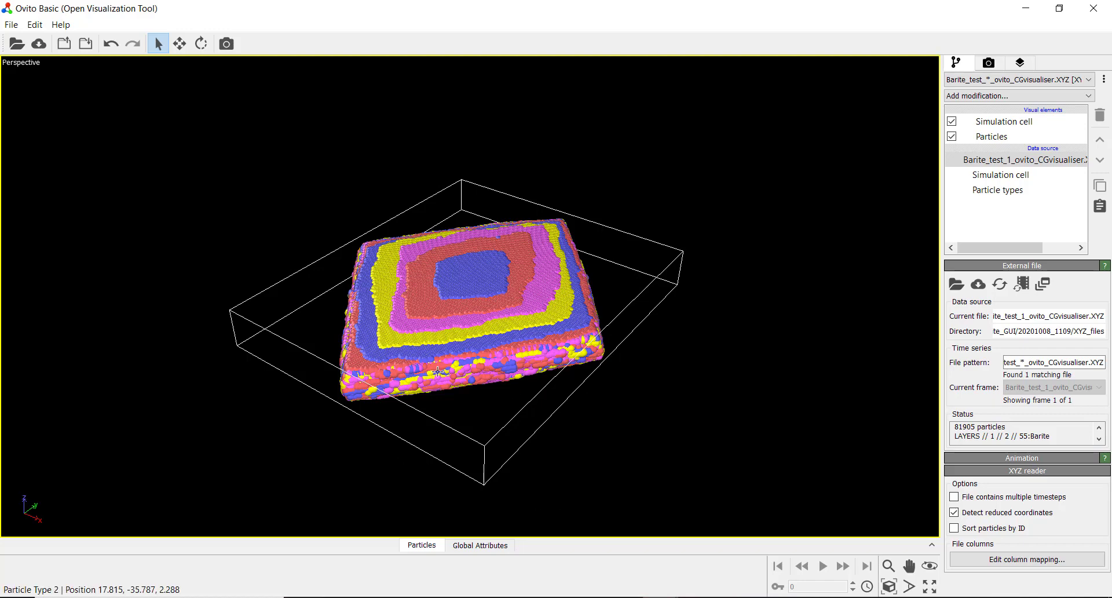
Examine the crystal's underside and inspect the layer colouring on its side faces up close.
drag(453, 316, 449, 238)
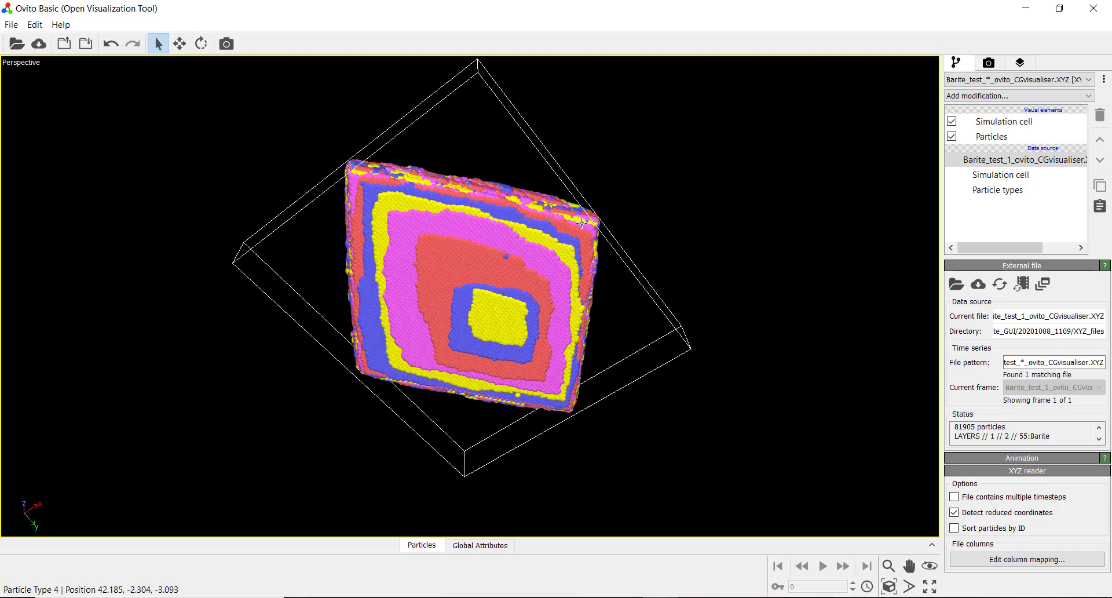
drag(513, 237, 398, 296)
scroll(426, 277, up, 5)
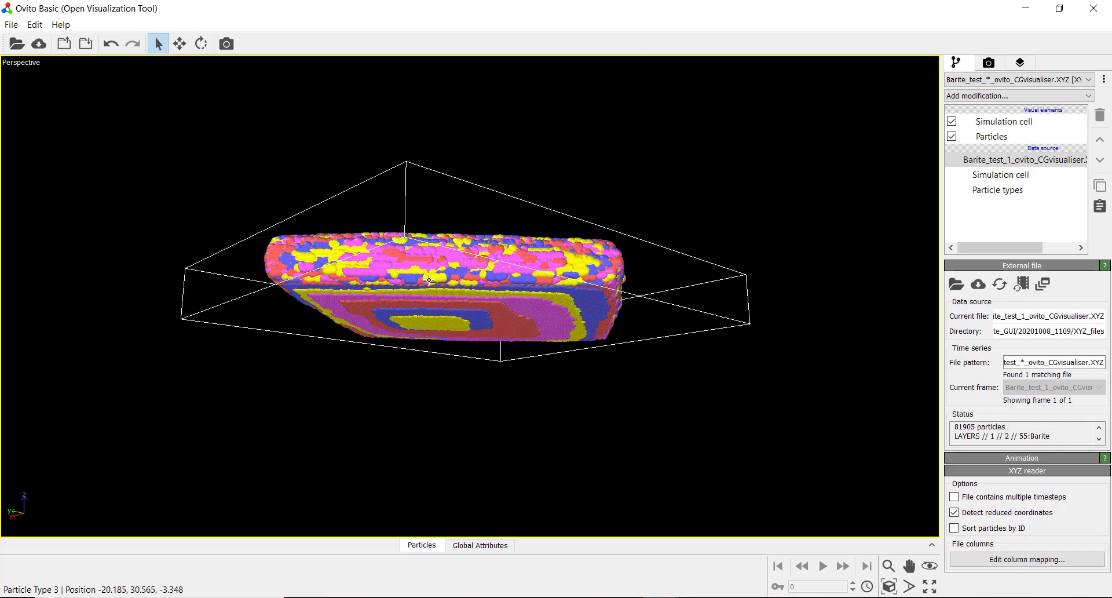
drag(426, 246, 430, 253)
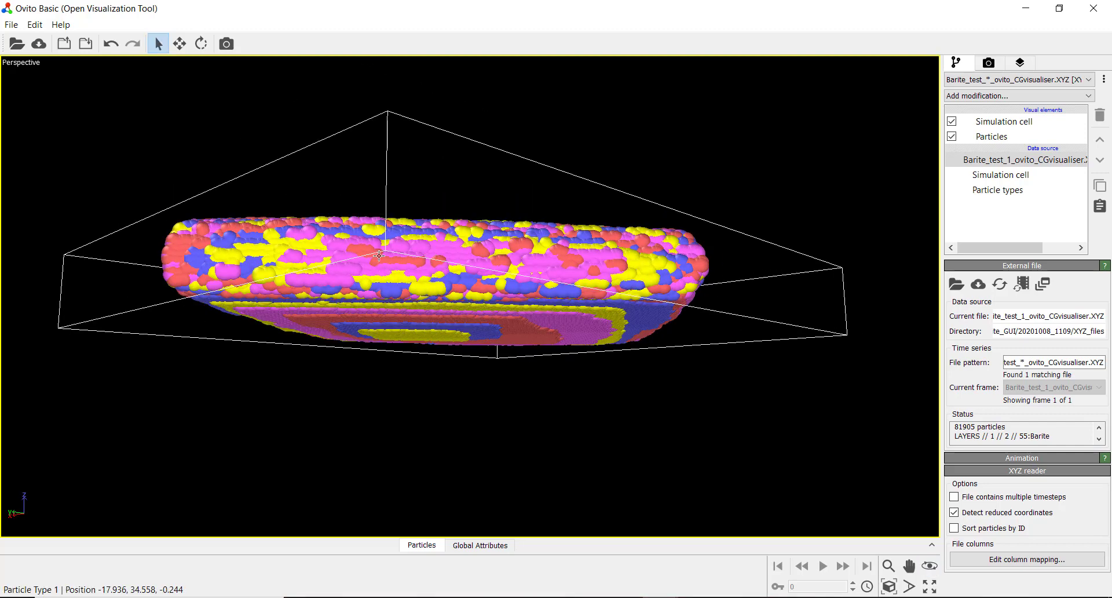
scroll(400, 259, up, 5)
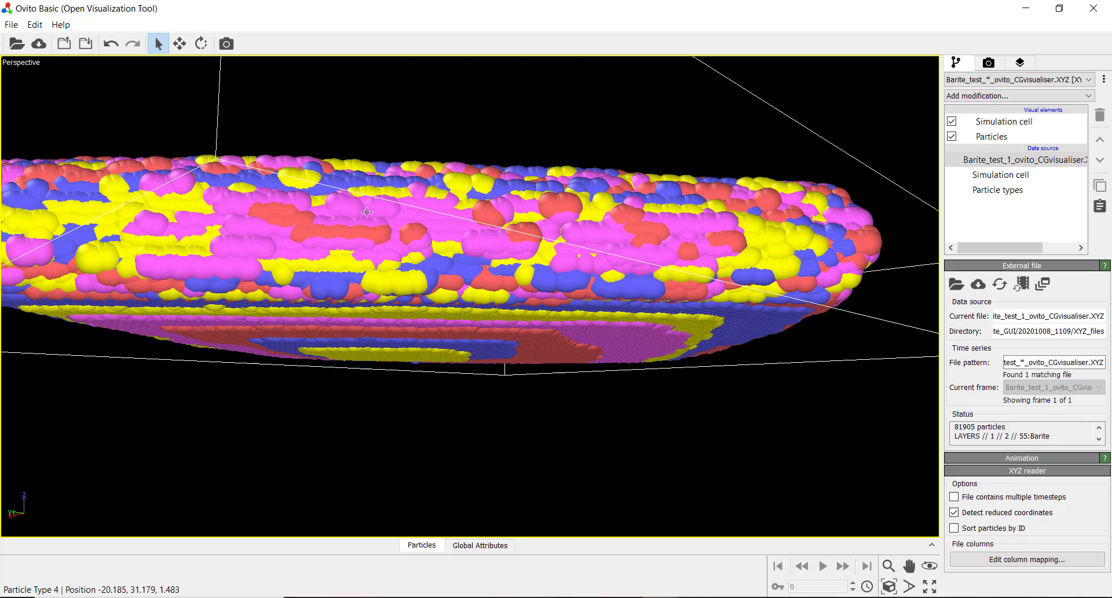
scroll(439, 233, down, 1)
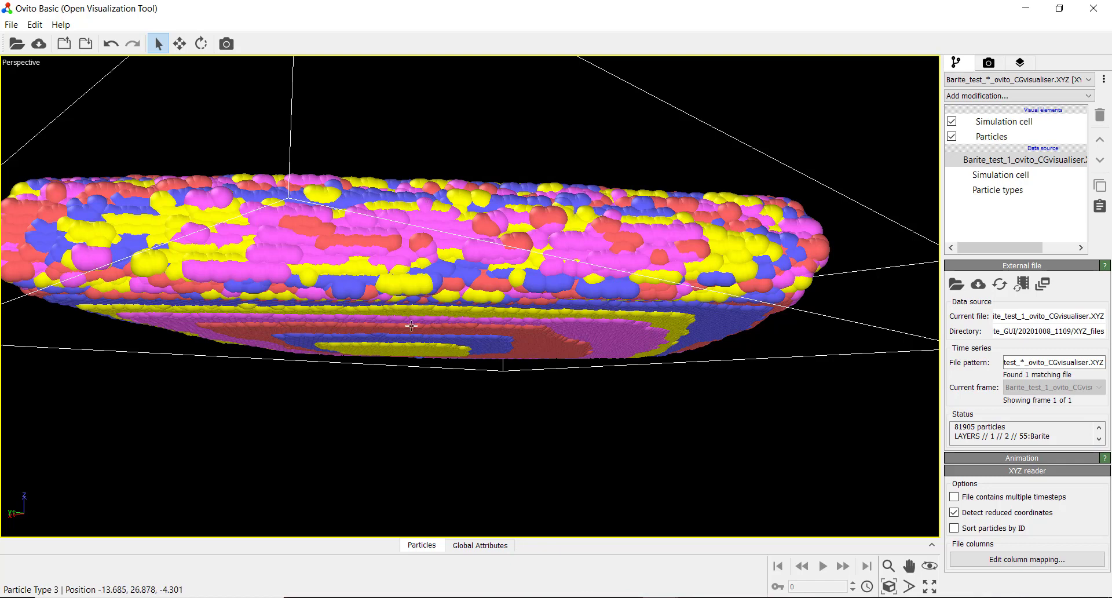
Switch to CrystalGrower and set the colouring offset for hkl -2 -1 0 and 2 1 0 to -0.01.
mouse_move(625, 597)
click(691, 568)
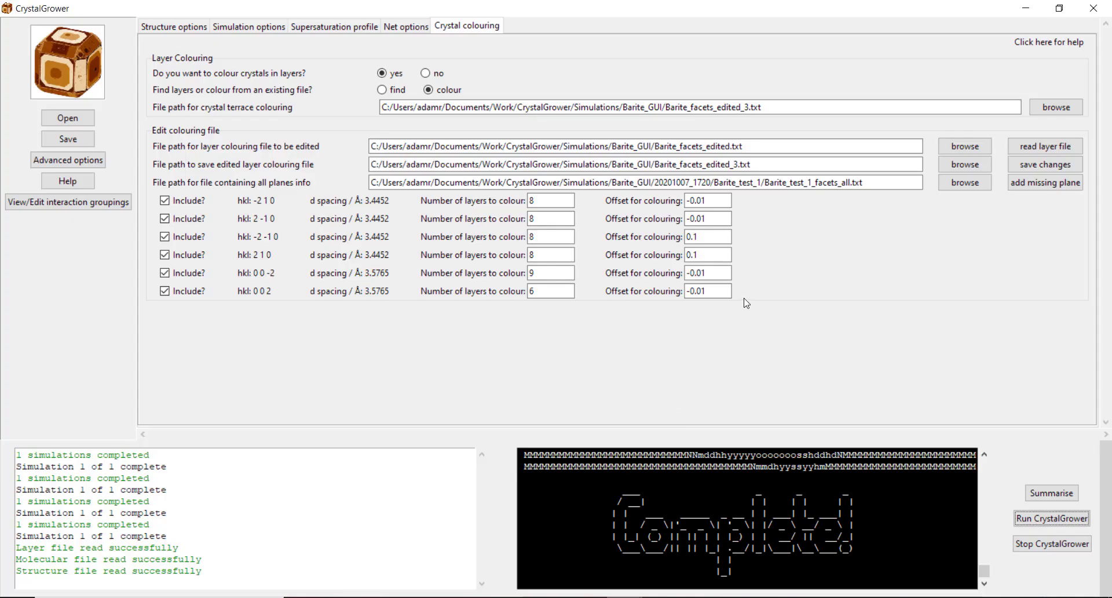
click(701, 237)
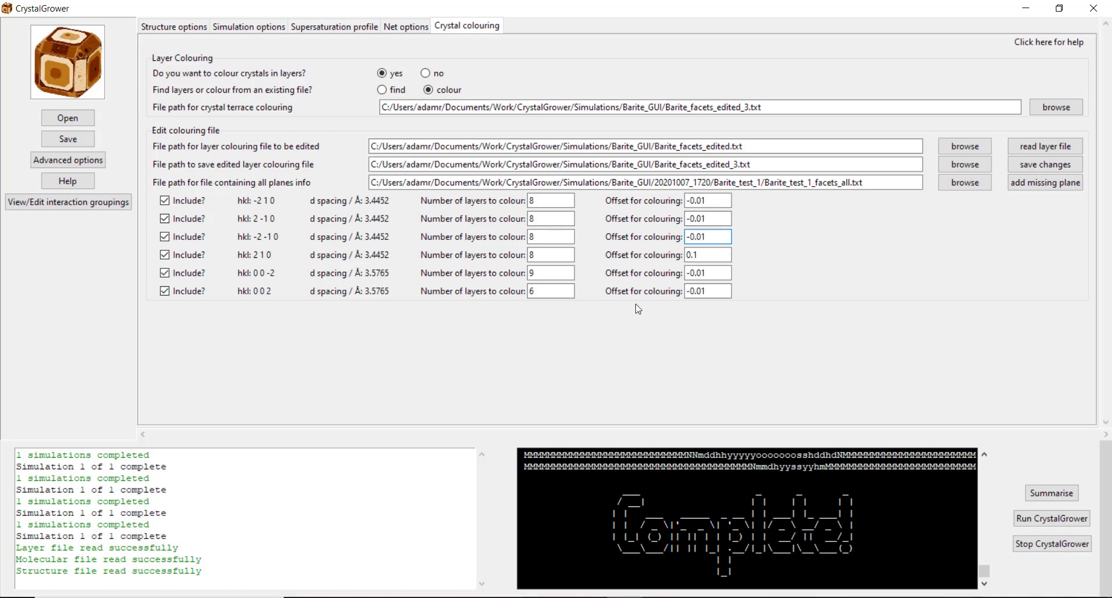
drag(705, 236, 693, 236)
triple_click(705, 253)
text(-0.01)
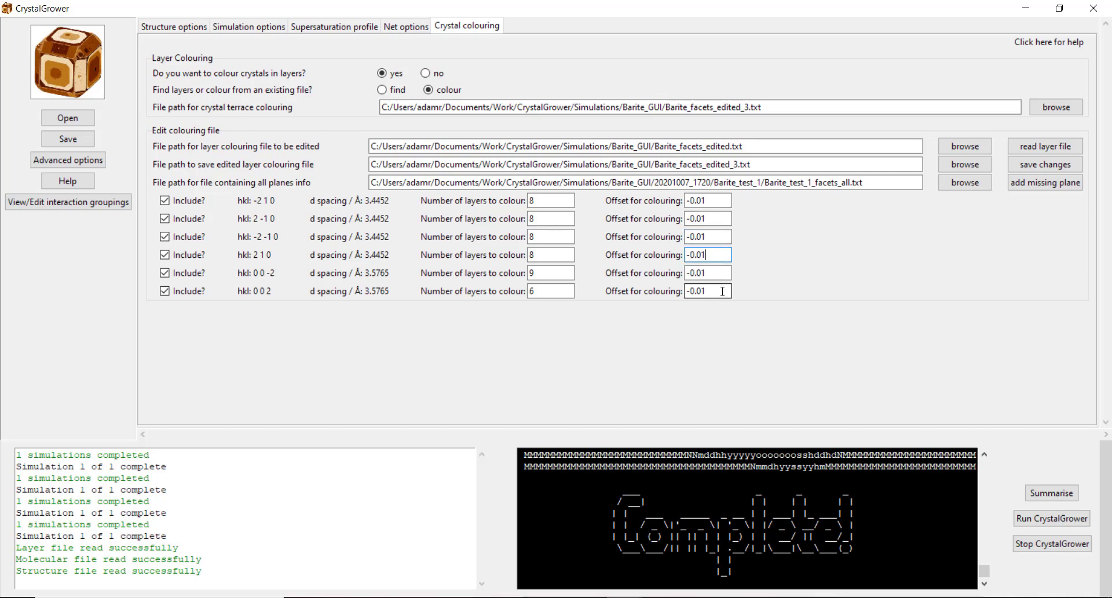
Save the offset changes to Barite_facets_edited_3.txt and rerun the simulation.
click(1040, 168)
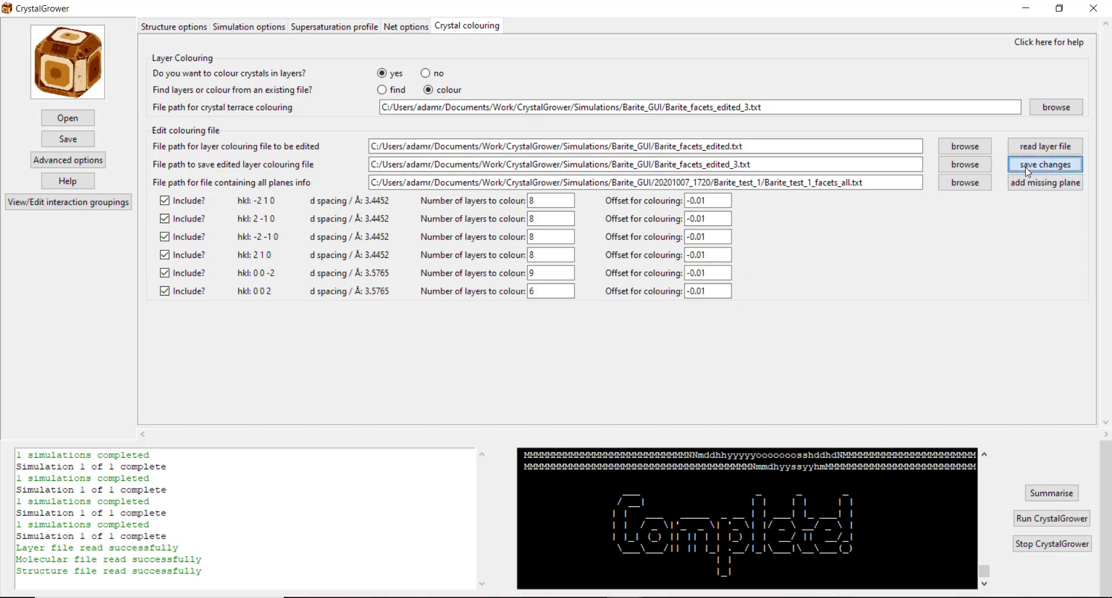
click(1040, 518)
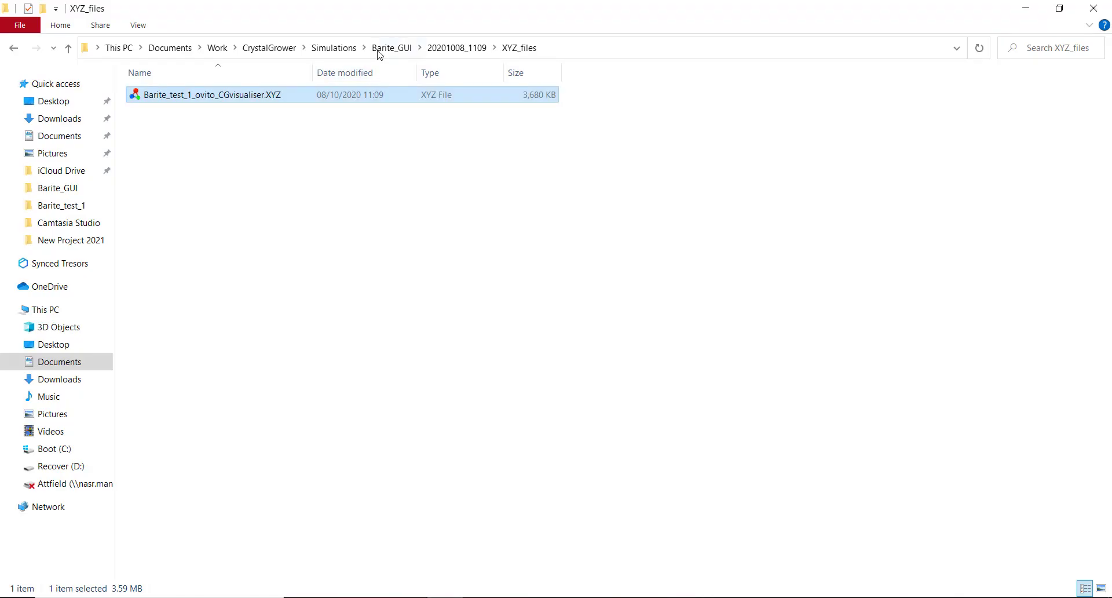
Open the visualiser XYZ file from Barite_GUI/20201008_1110/XYZ_files in OVITO, accepting the file column mapping.
click(379, 51)
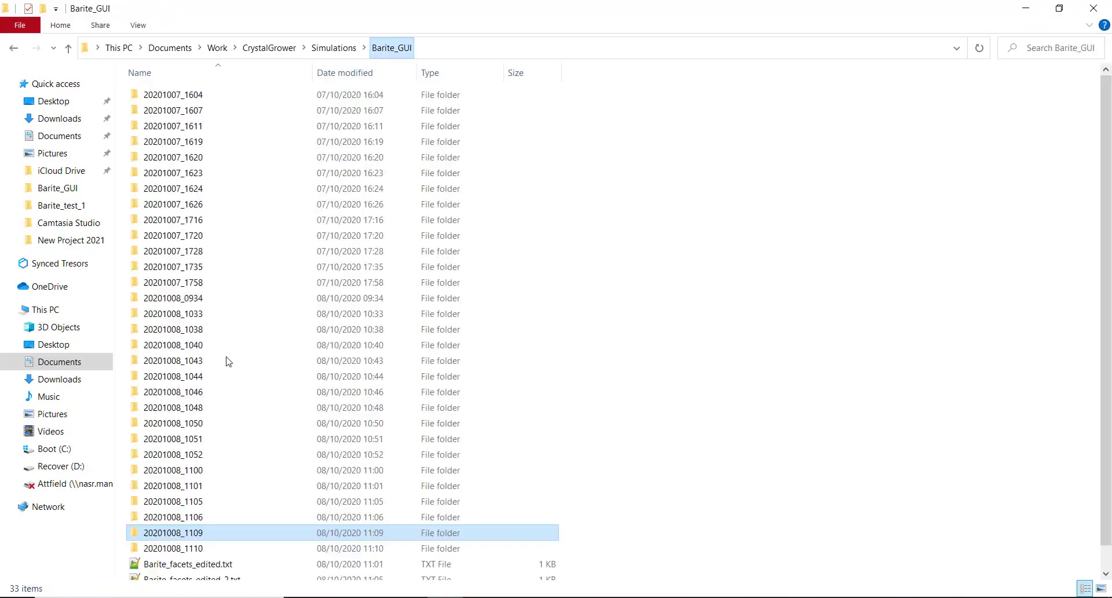
double_click(180, 549)
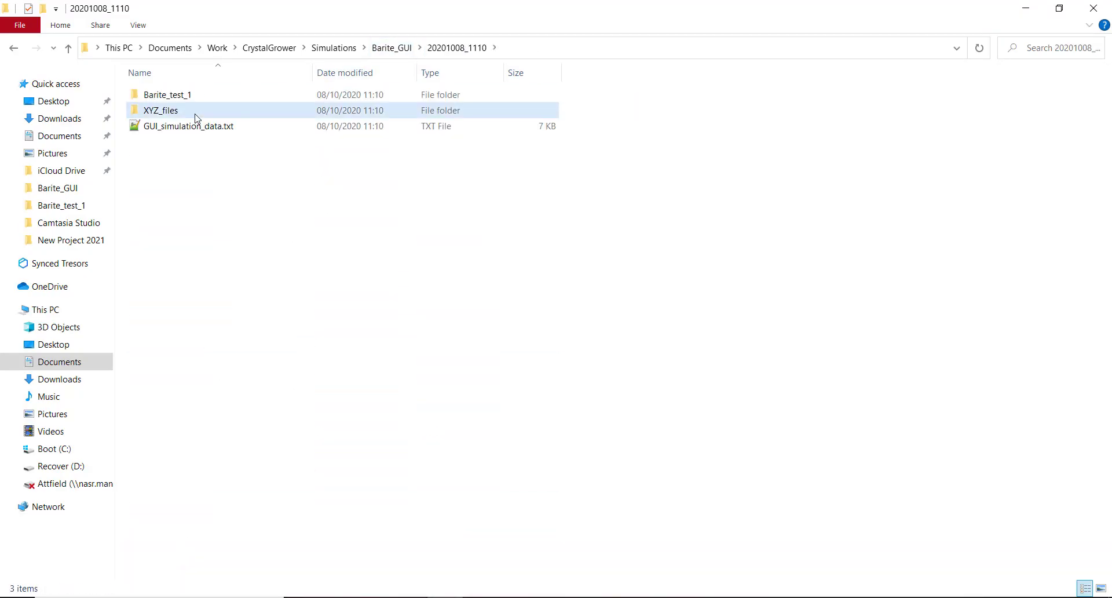
double_click(198, 111)
double_click(209, 96)
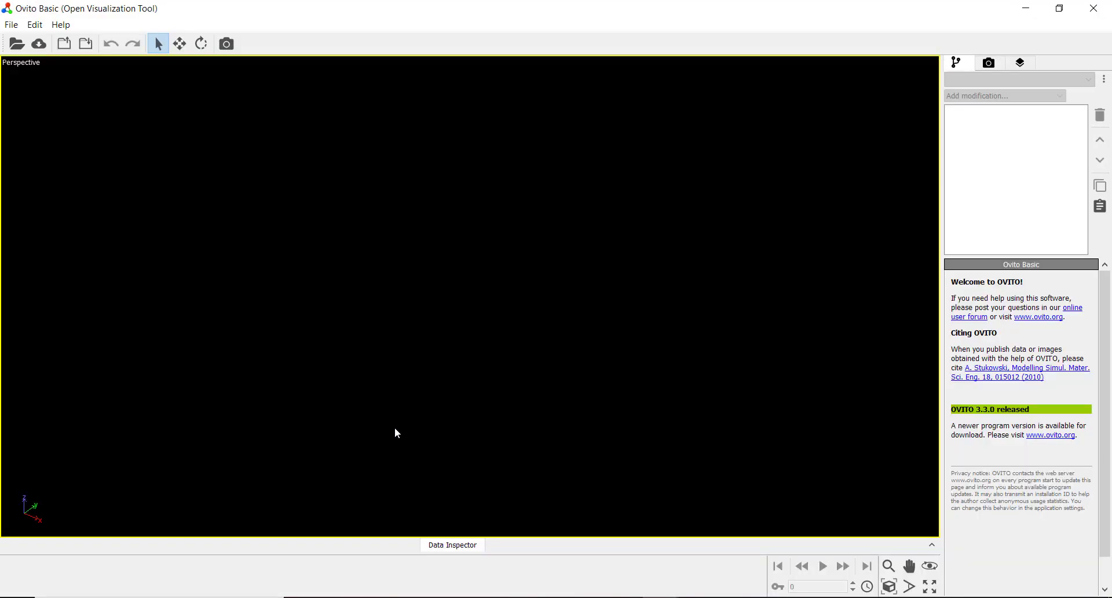
click(485, 458)
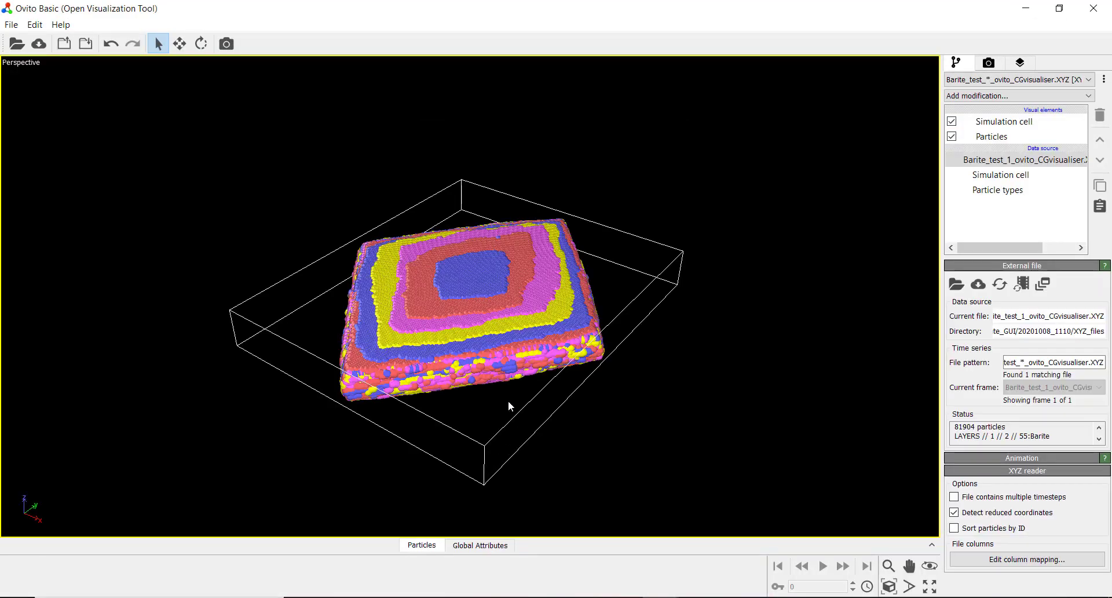
Inspect the layer colouring up close on the side faces around the 20201008_1110 crystal.
drag(511, 404, 489, 331)
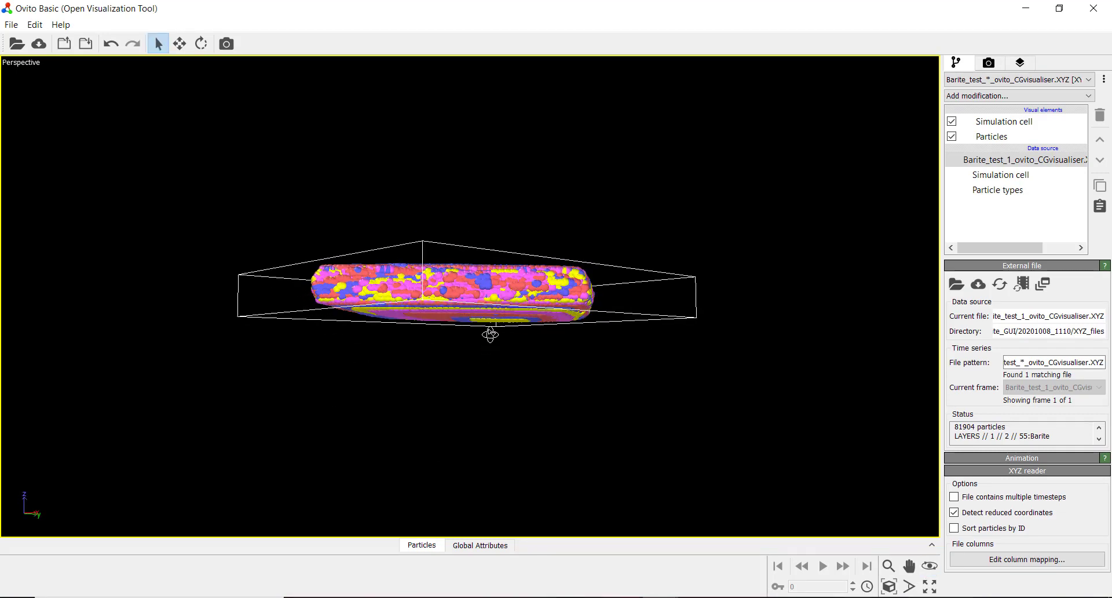
scroll(495, 342, up, 6)
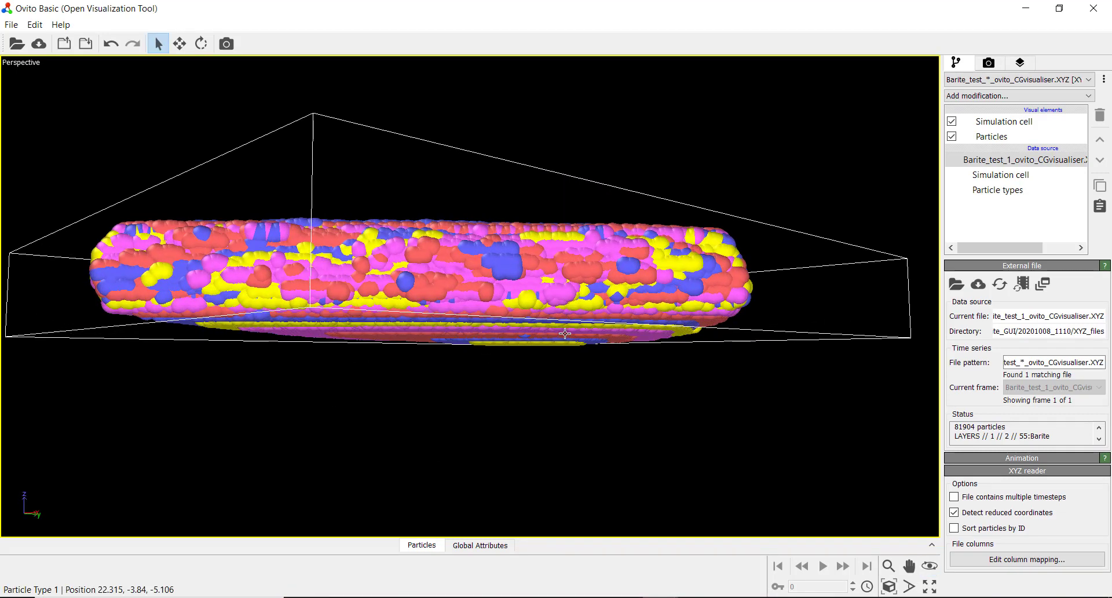
drag(558, 334, 427, 341)
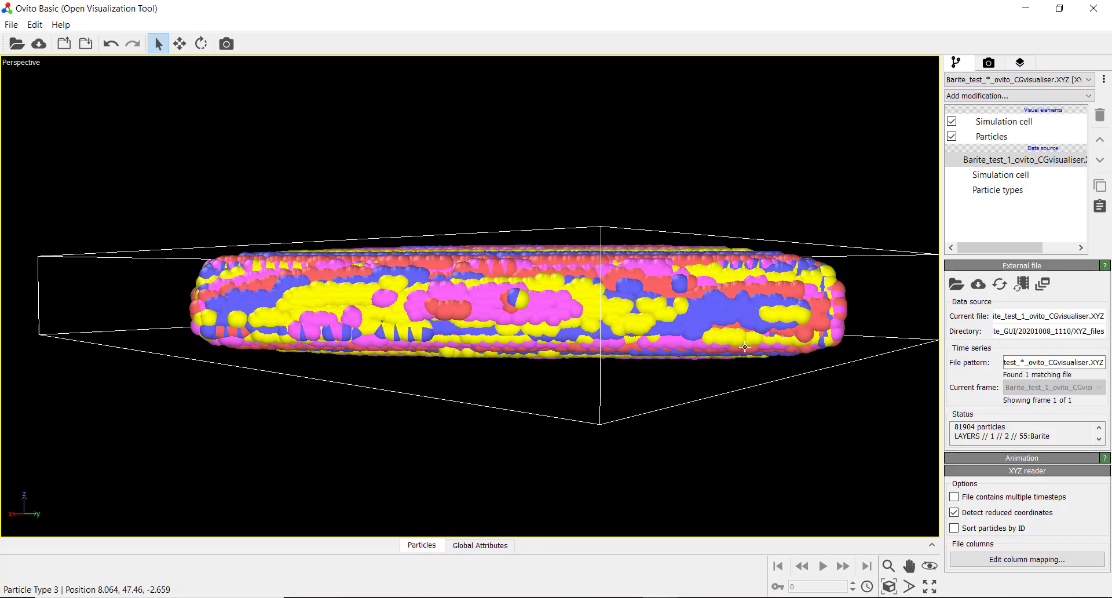
drag(654, 341, 487, 365)
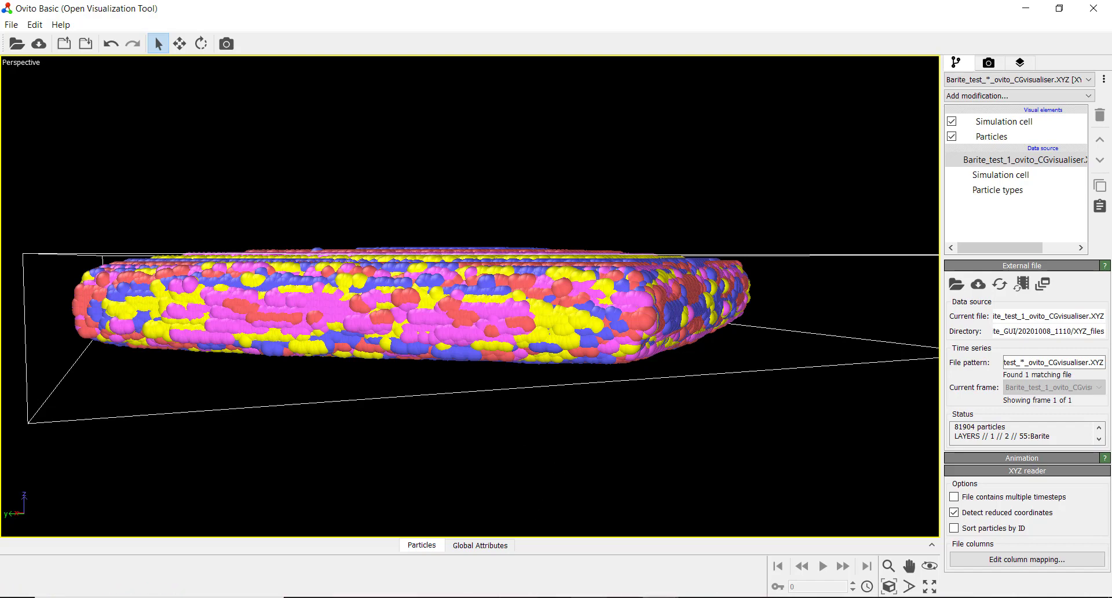
Switch to CrystalGrower and set the colouring offset for hkl -2 1 0 and 2 -1 0 to 0.2.
click(656, 565)
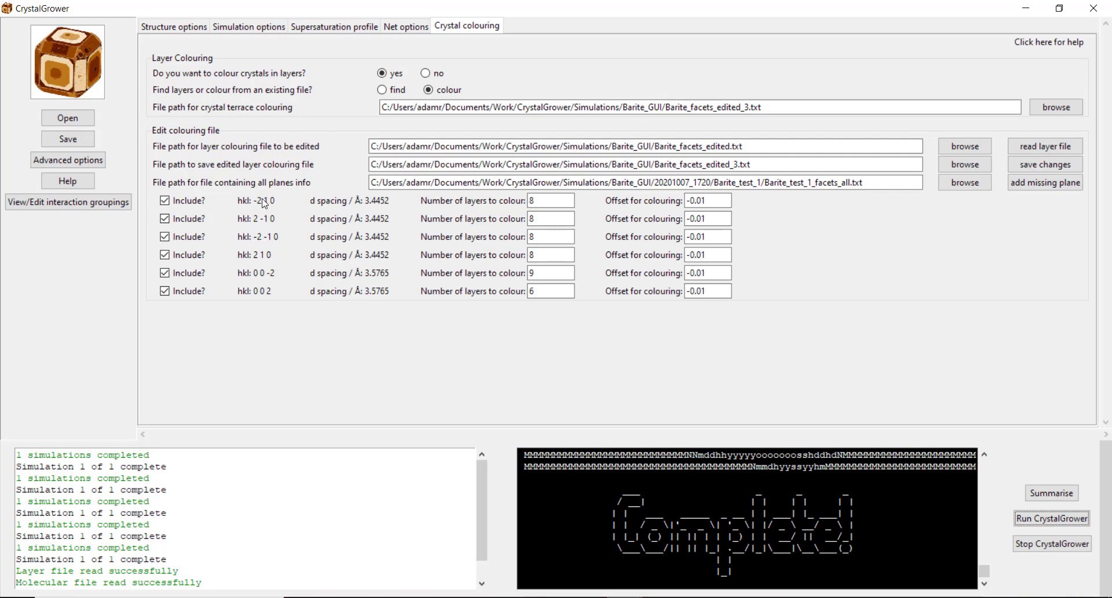
double_click(686, 200)
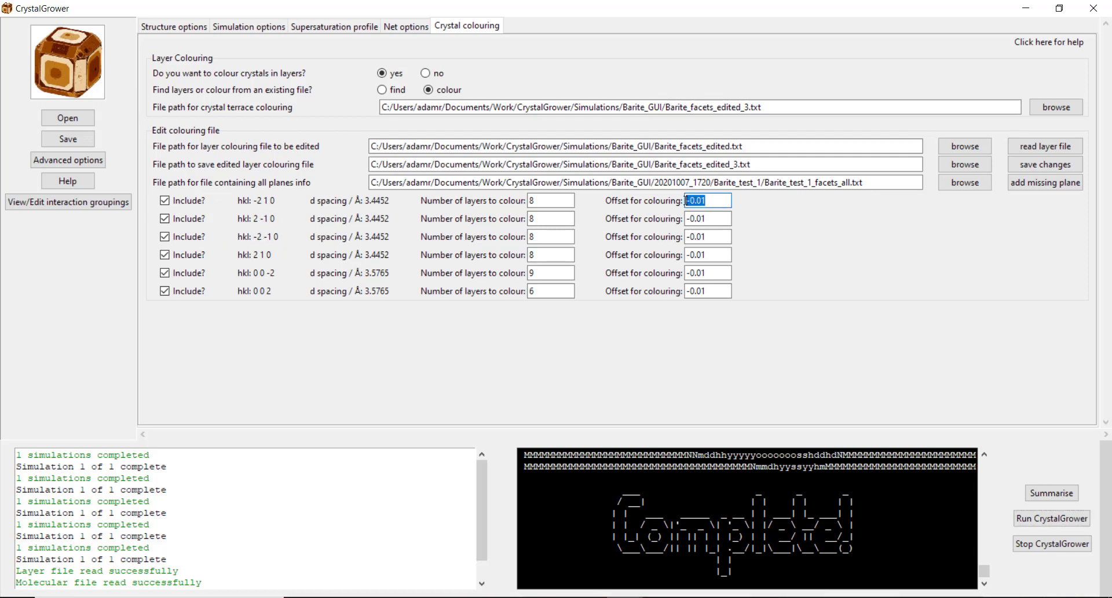
text(0.1)
double_click(689, 201)
key(ctrl+c)
double_click(710, 219)
key(ctrl+v)
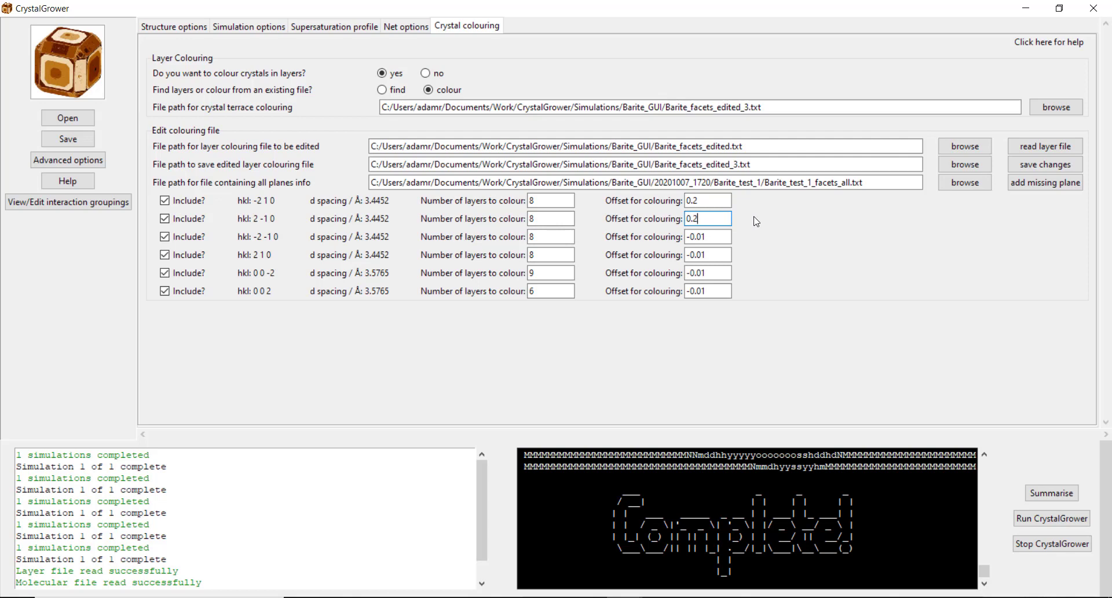
Save the 0.2 offsets to Barite_facets_edited_3.txt and run the simulation again.
click(1046, 165)
click(1052, 519)
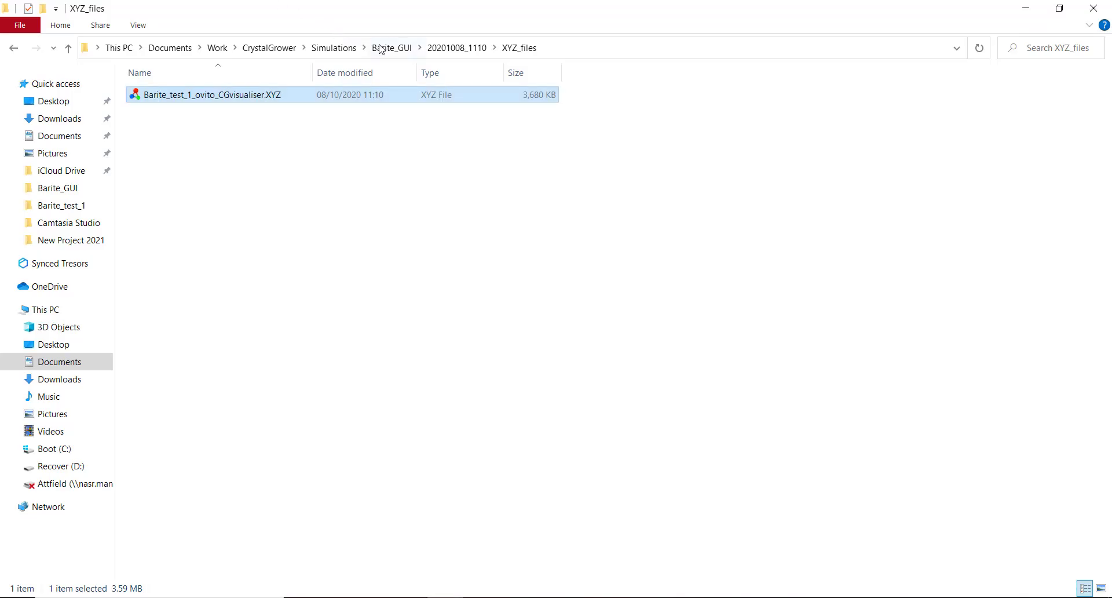
Open the visualiser XYZ file from Barite_GUI/20201008_1112/XYZ_files in OVITO with column 3 as Particle Type.
click(380, 48)
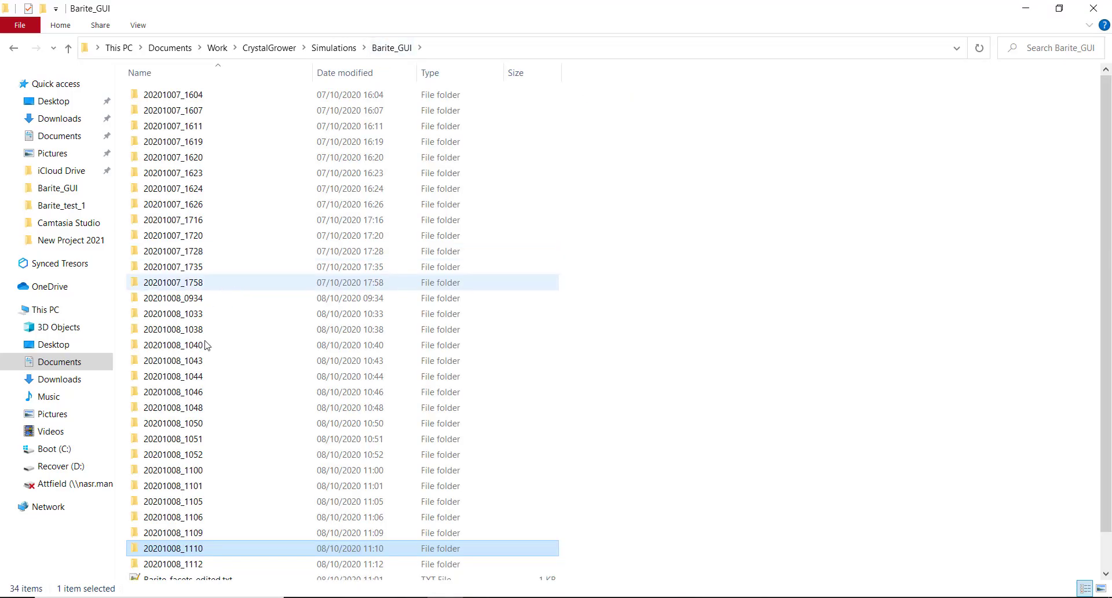
click(199, 564)
double_click(198, 563)
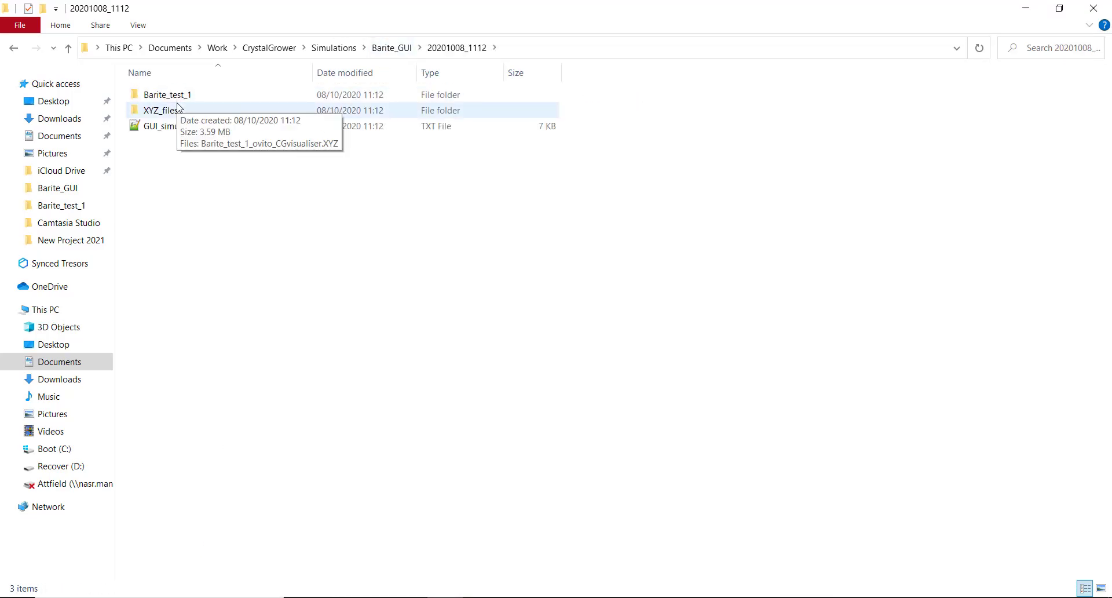
double_click(174, 110)
double_click(185, 97)
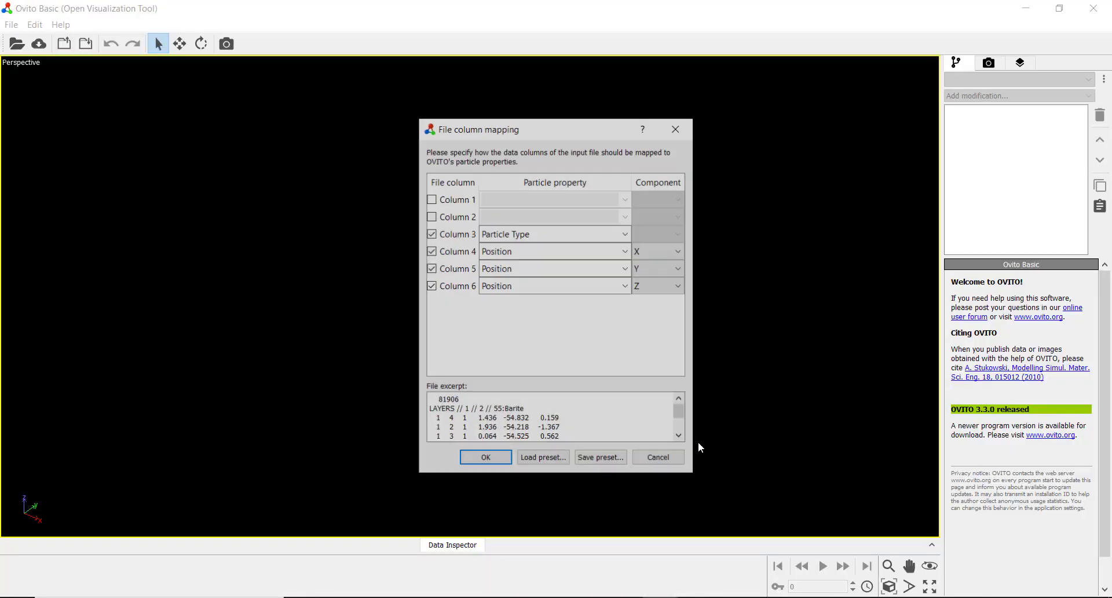
click(495, 461)
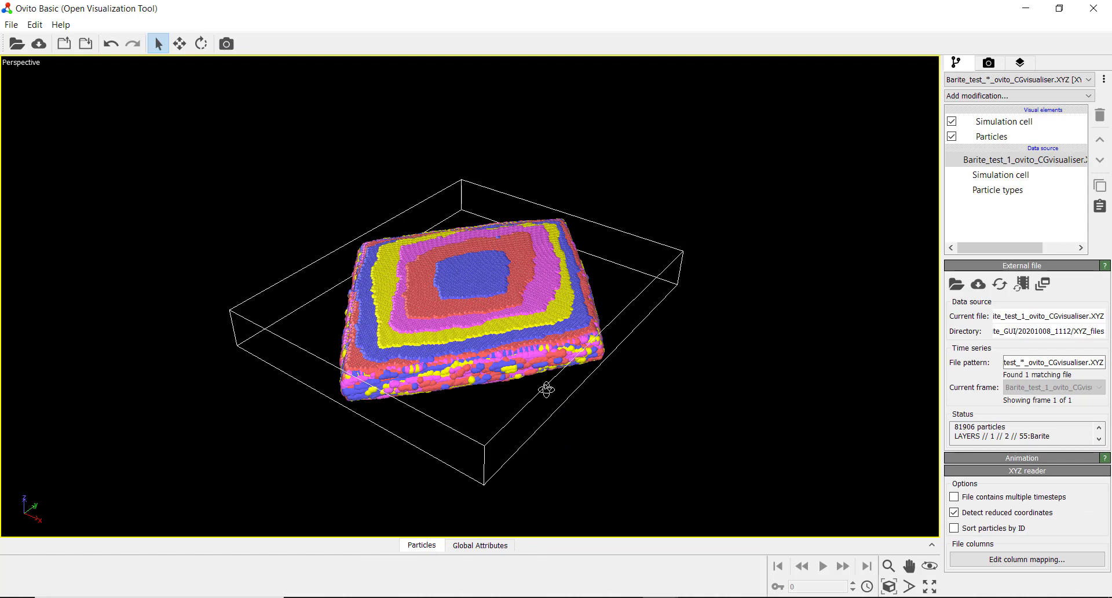
Examine the layer colouring on the side faces of the 20201008_1112 crystal up close.
drag(547, 387, 454, 310)
right_click(454, 310)
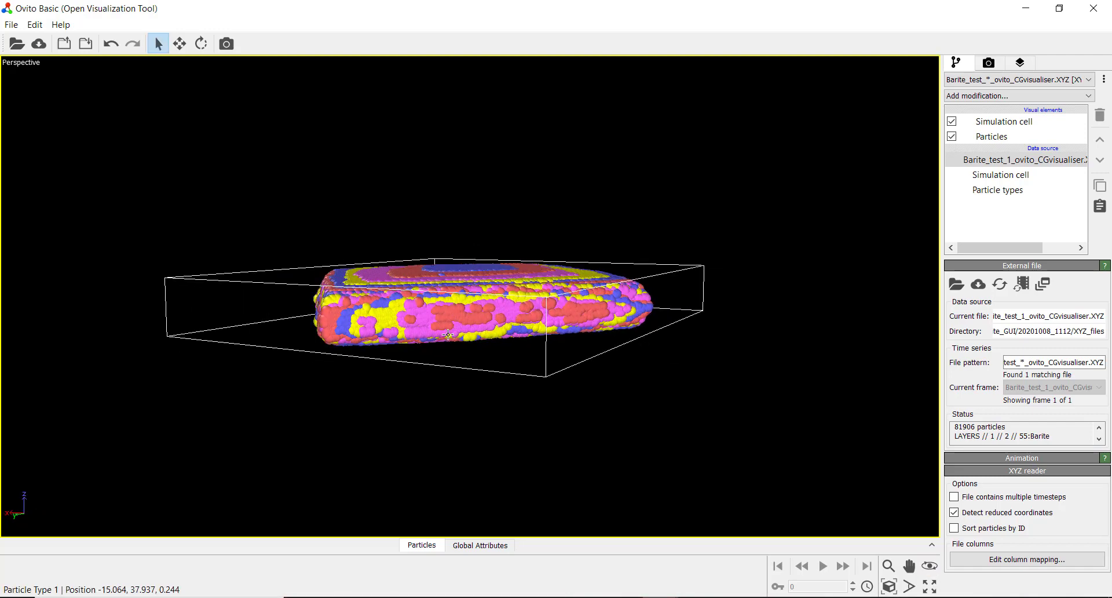
scroll(502, 343, up, 2)
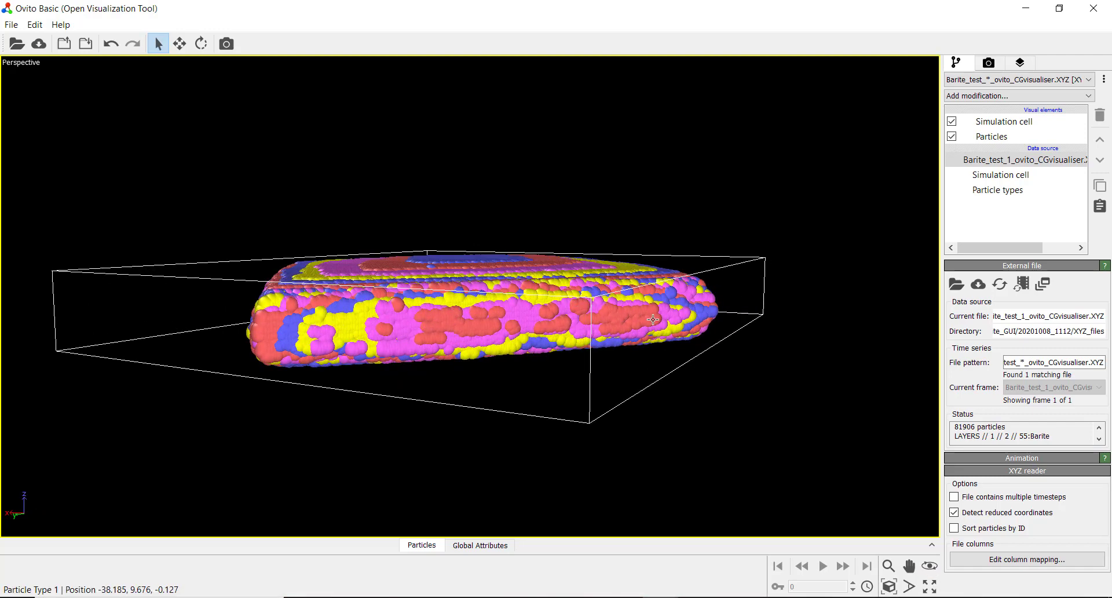
drag(625, 317, 578, 313)
Compare the side-face colouring of the 20201008_1110 crystal with the 20201008_1112 crystal by switching between their OVITO windows.
mouse_move(632, 565)
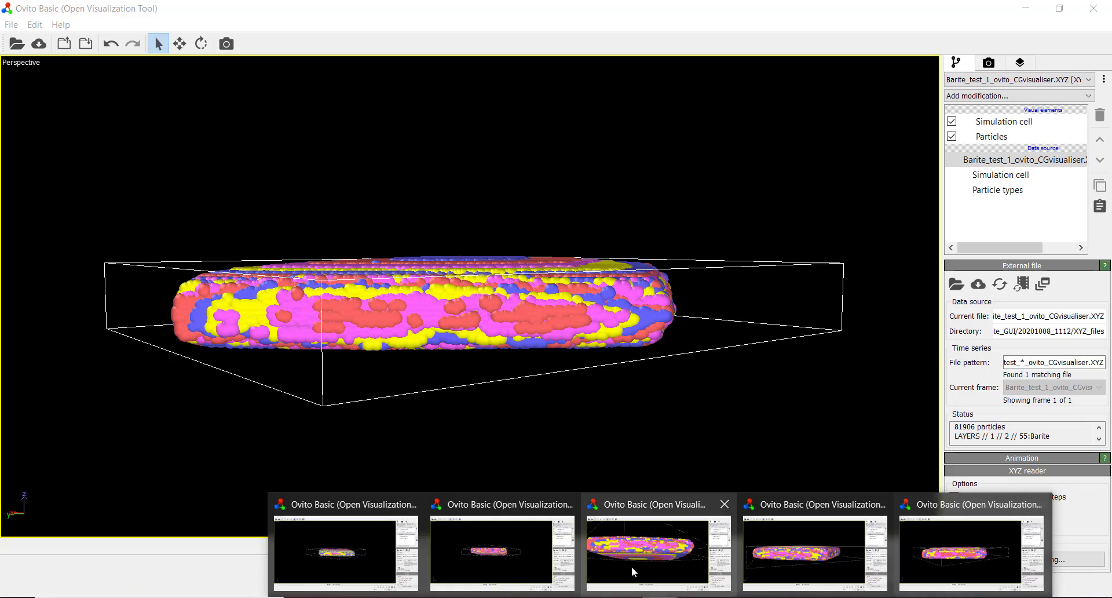
click(836, 552)
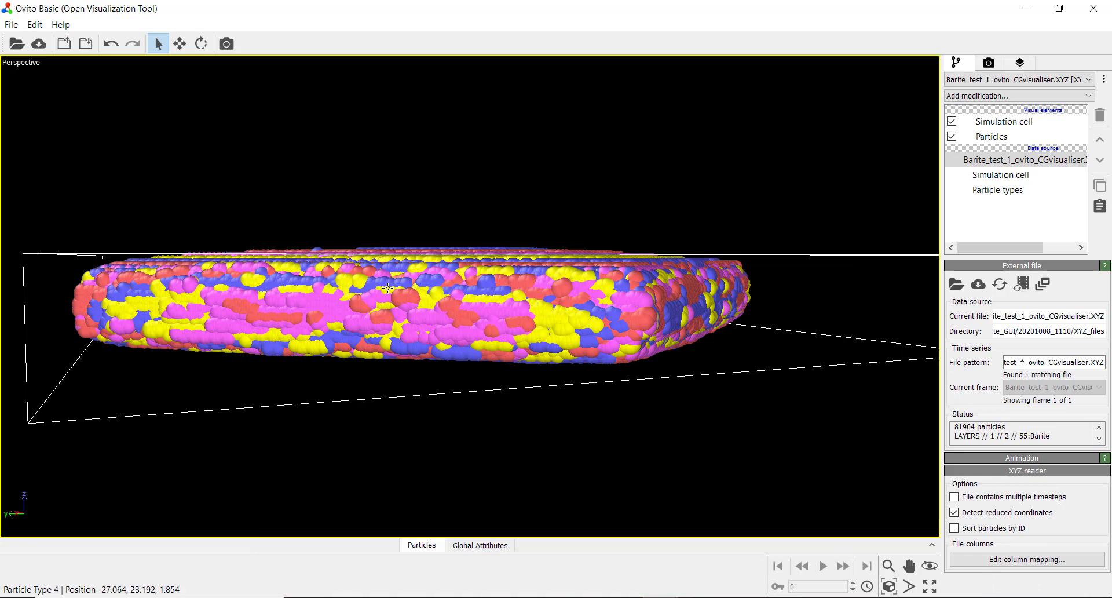
mouse_move(719, 595)
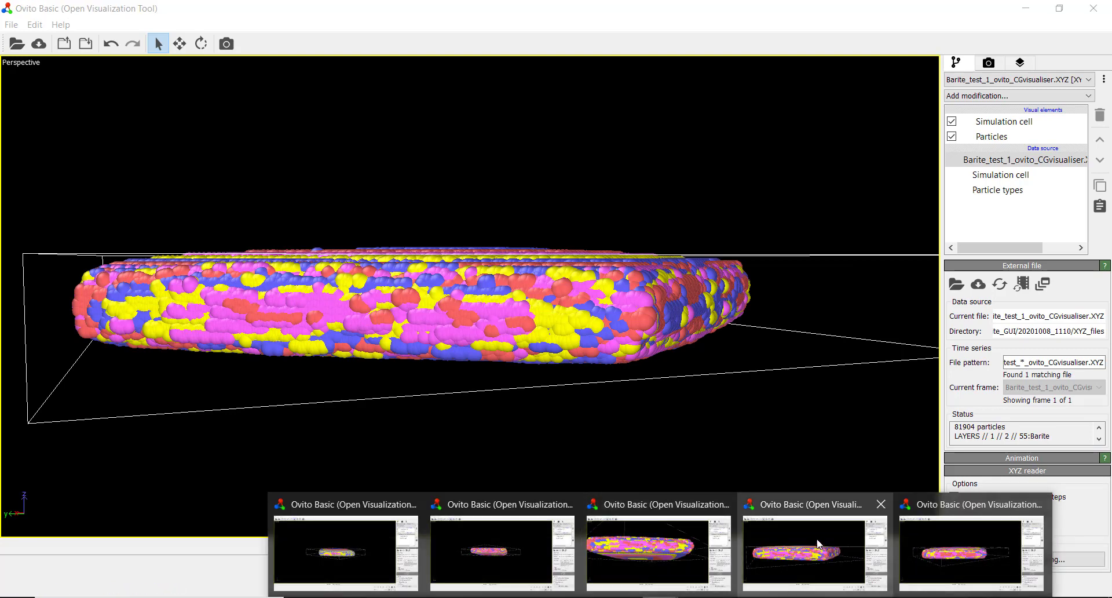
click(942, 555)
drag(474, 313, 494, 336)
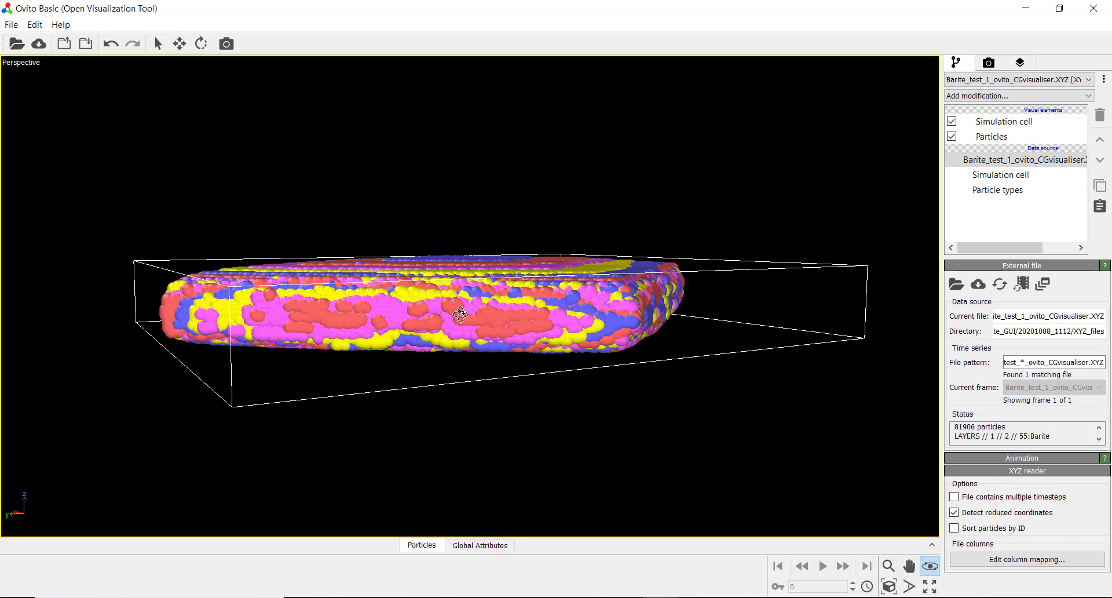